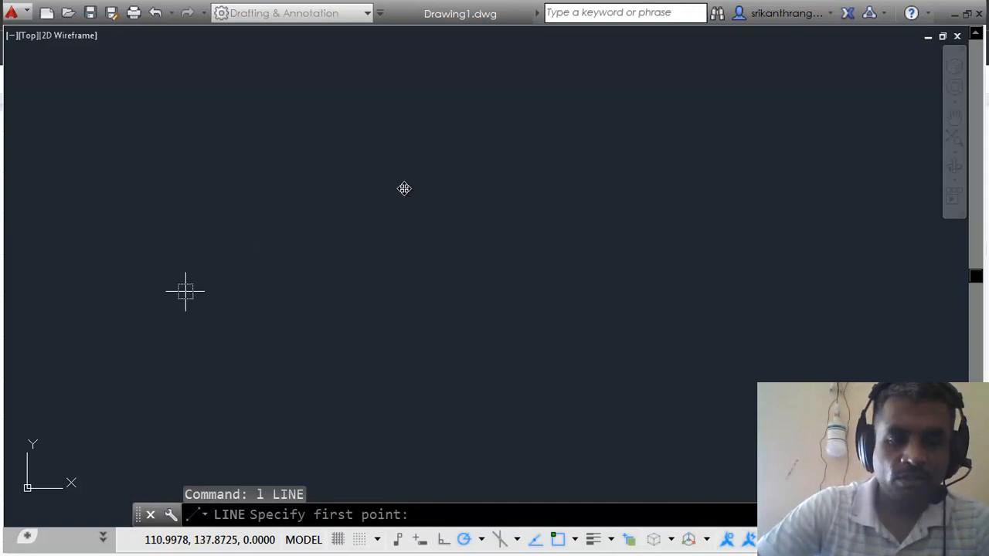
Step: Draw a long horizontal line across the drawing area
{"action": "left_click", "coordinate": [91, 294]}
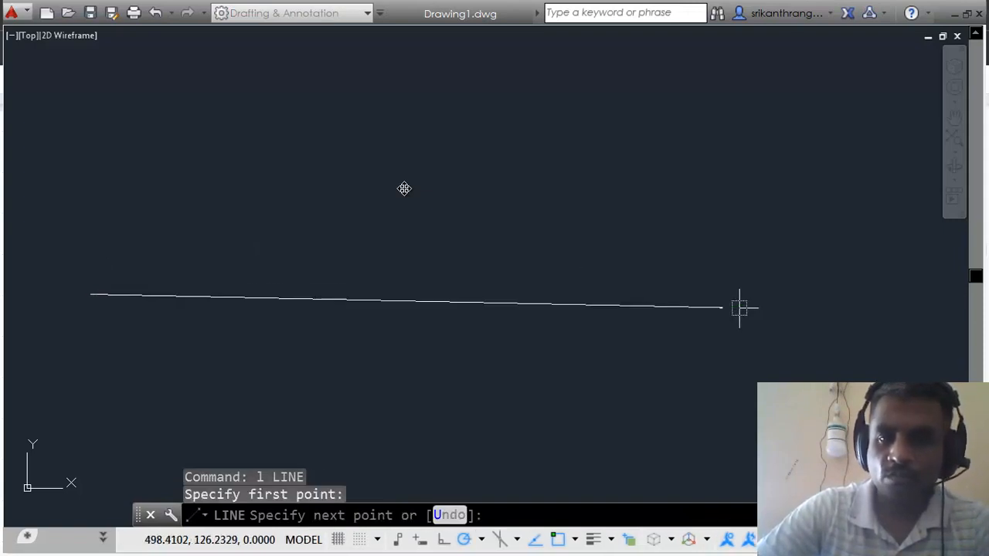
{"action": "left_click", "coordinate": [820, 294]}
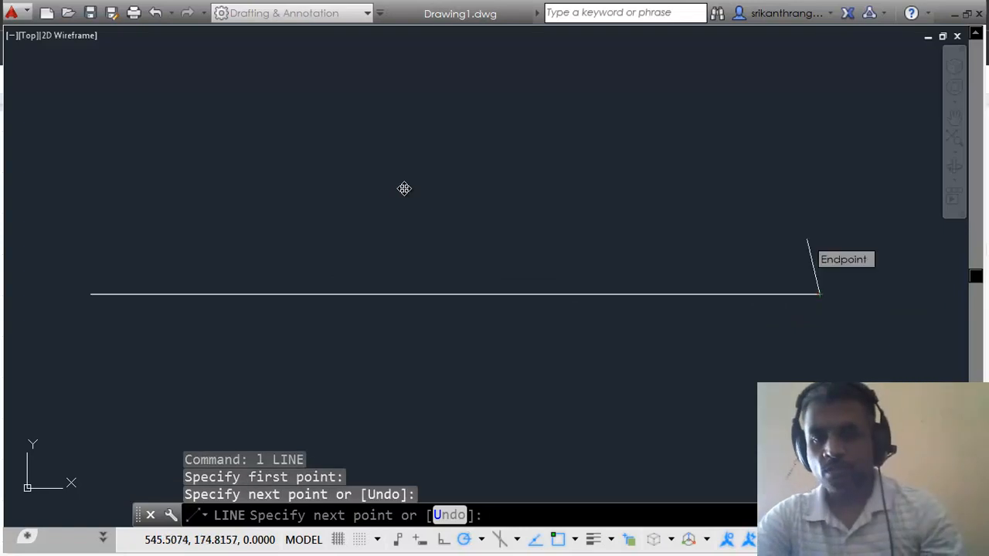
{"action": "key", "text": "Return"}
Step: Draw a vertical line crossing the horizontal line near its middle, extending both above and below it
{"action": "middle_click_drag", "start_coordinate": [517, 317], "coordinate": [535, 261]}
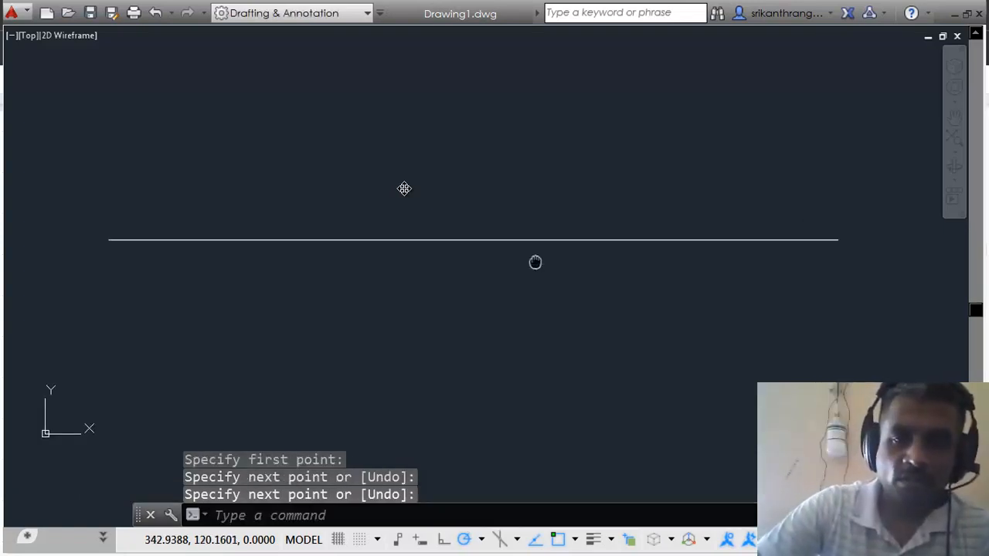
{"action": "type", "text": "l"}
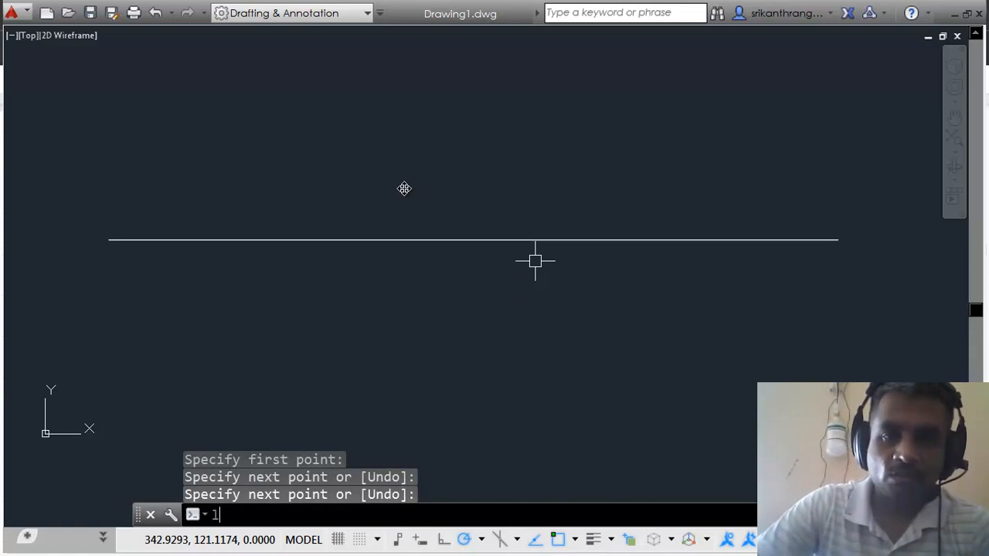
{"action": "key", "text": "Return"}
{"action": "left_click", "coordinate": [460, 56]}
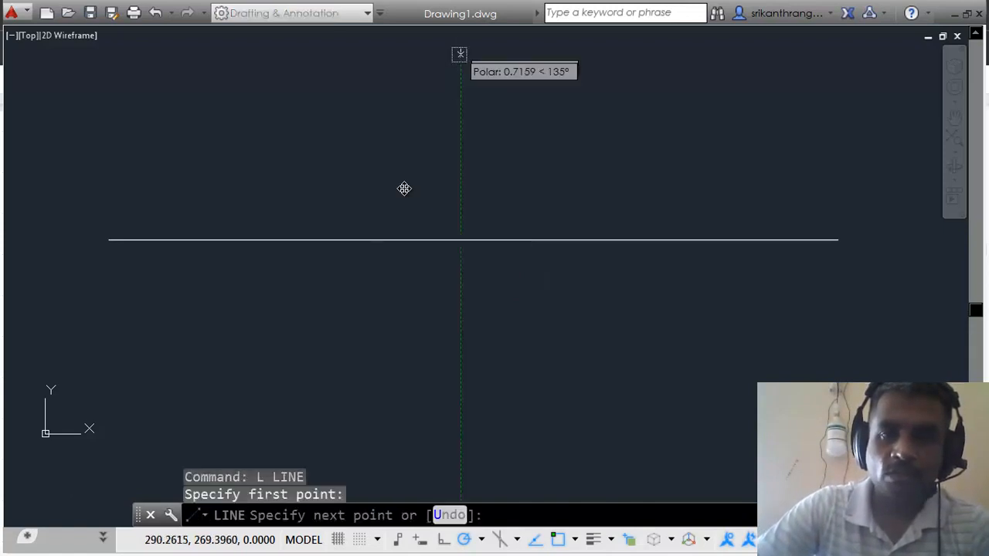
{"action": "left_click", "coordinate": [461, 442]}
{"action": "key", "text": "Return"}
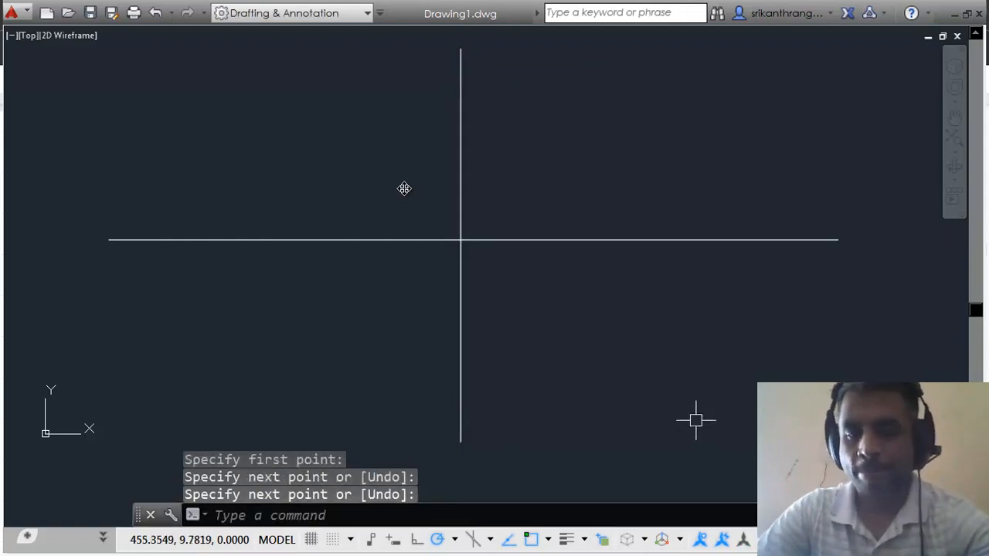
Step: Start a rectangle in the lower-left quadrant using the Dimensions option and set its length to 100, taken from the reference document
{"action": "key", "text": "alt+Tab"}
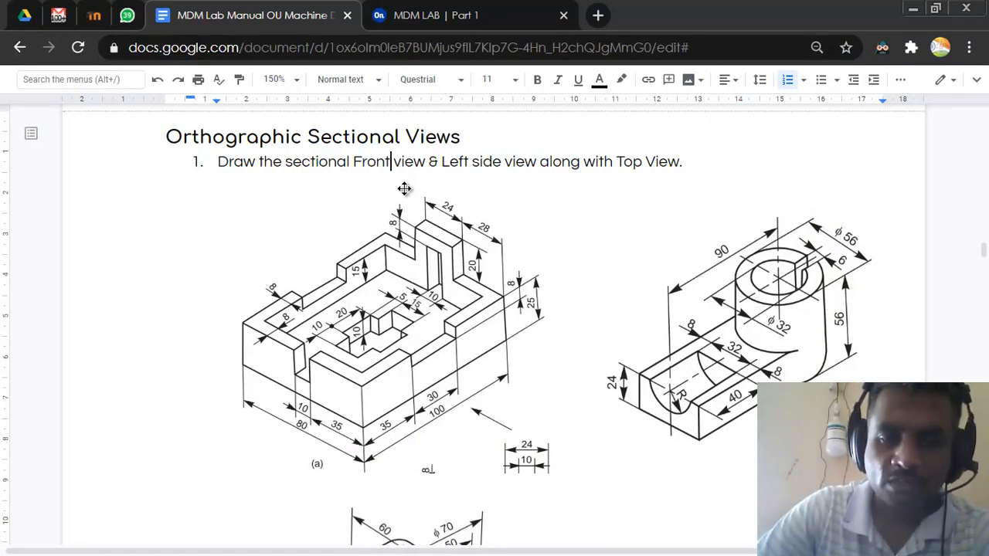
{"action": "key", "text": "alt+Tab"}
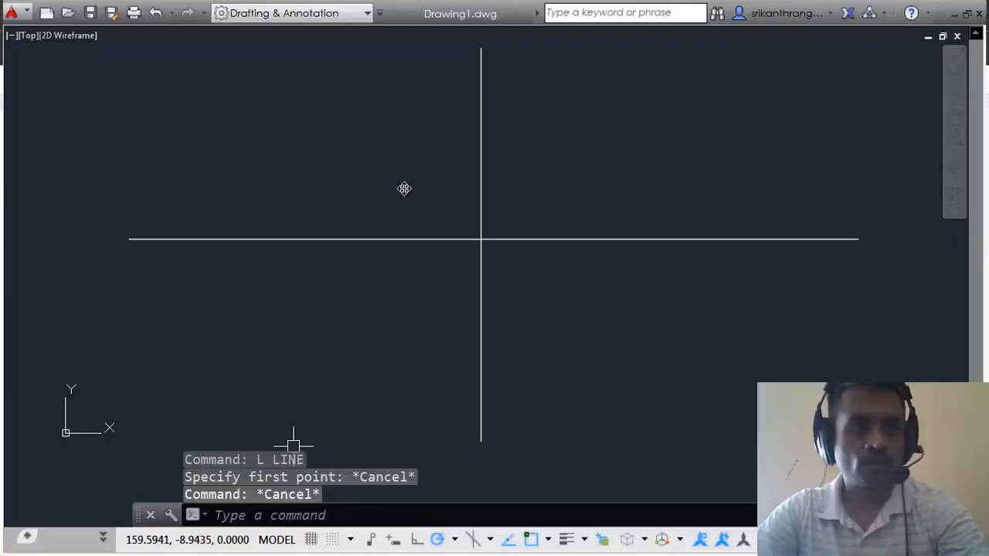
{"action": "left_click", "coordinate": [222, 376]}
{"action": "type", "text": "r"}
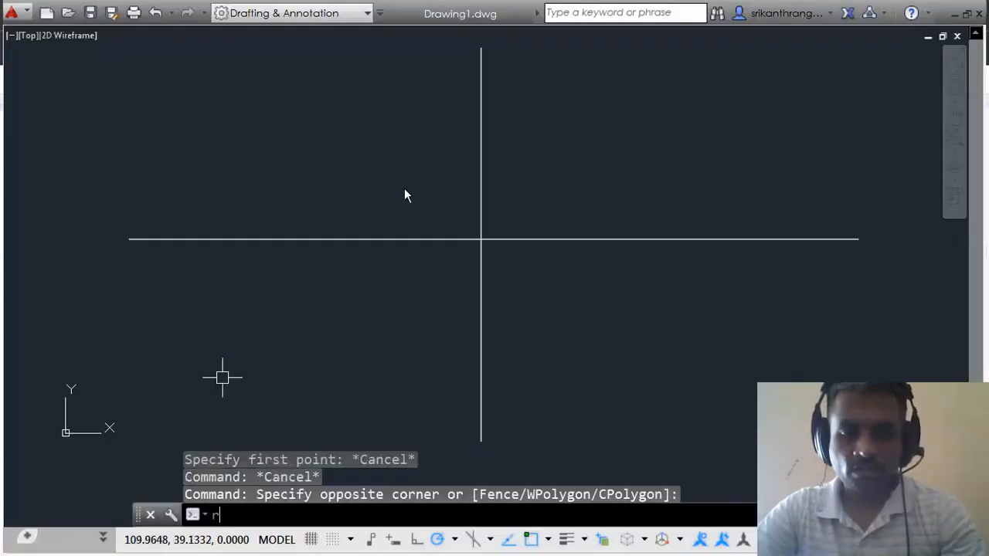
{"action": "type", "text": "ec"}
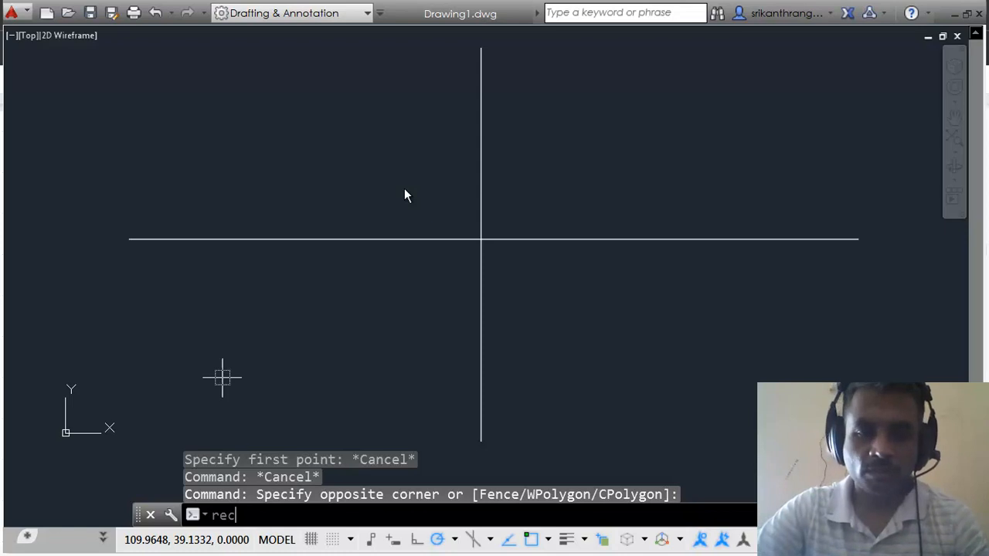
{"action": "key", "text": "Return"}
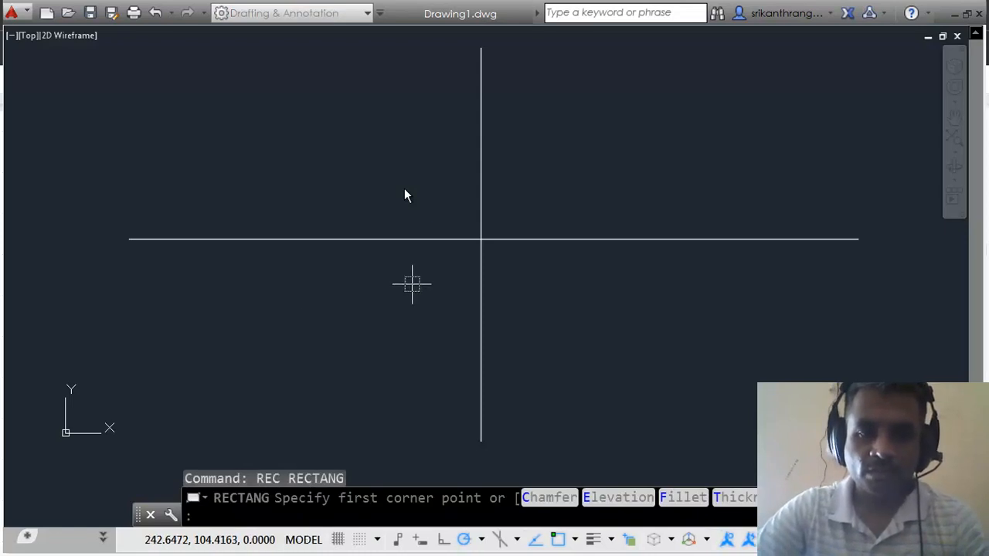
{"action": "left_click", "coordinate": [412, 284]}
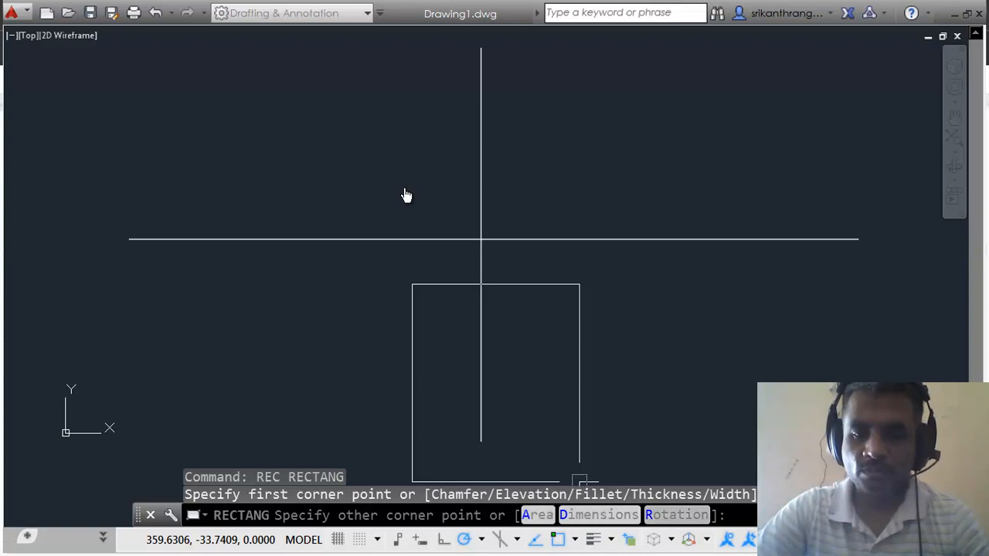
{"action": "type", "text": "D"}
{"action": "key", "text": "Return"}
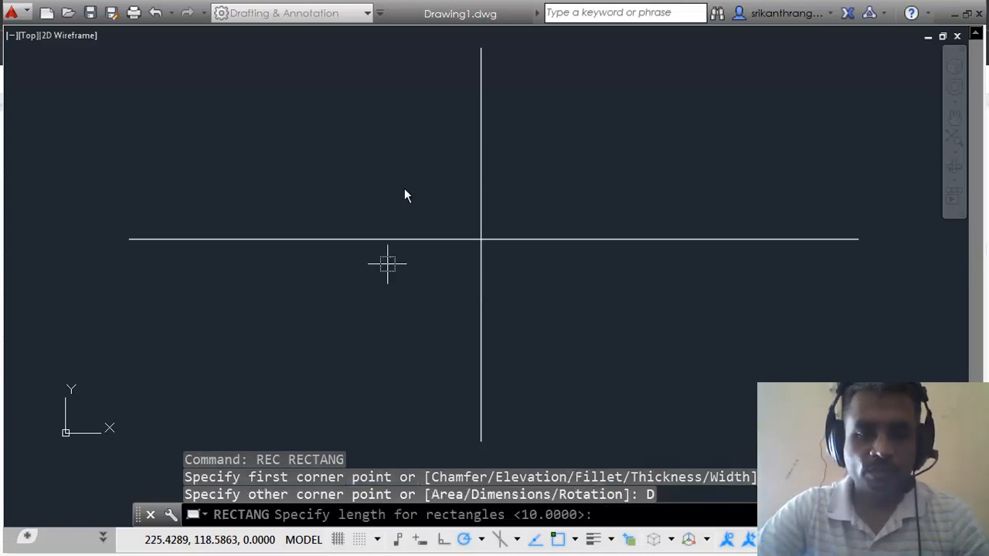
{"action": "key", "text": "alt+Tab"}
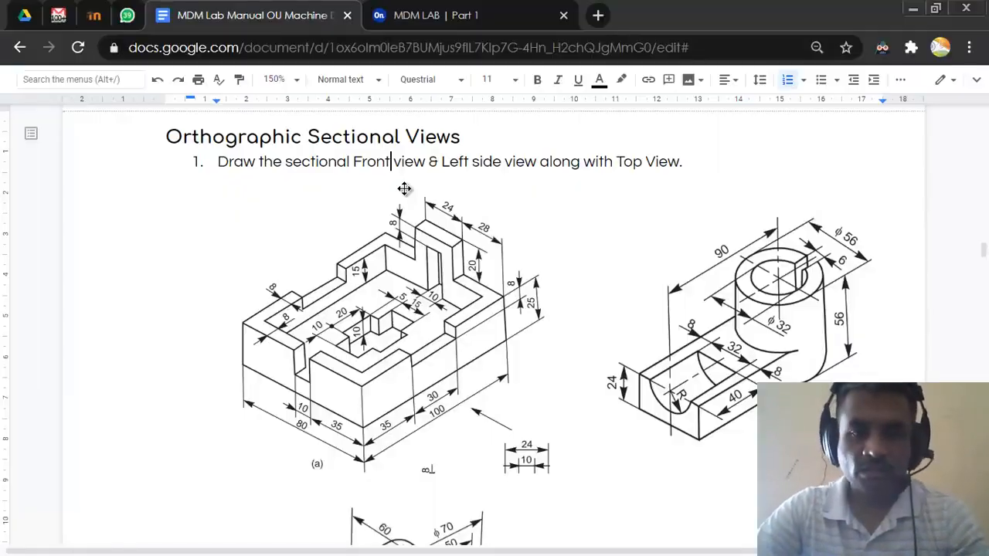
{"action": "key", "text": "alt+Tab"}
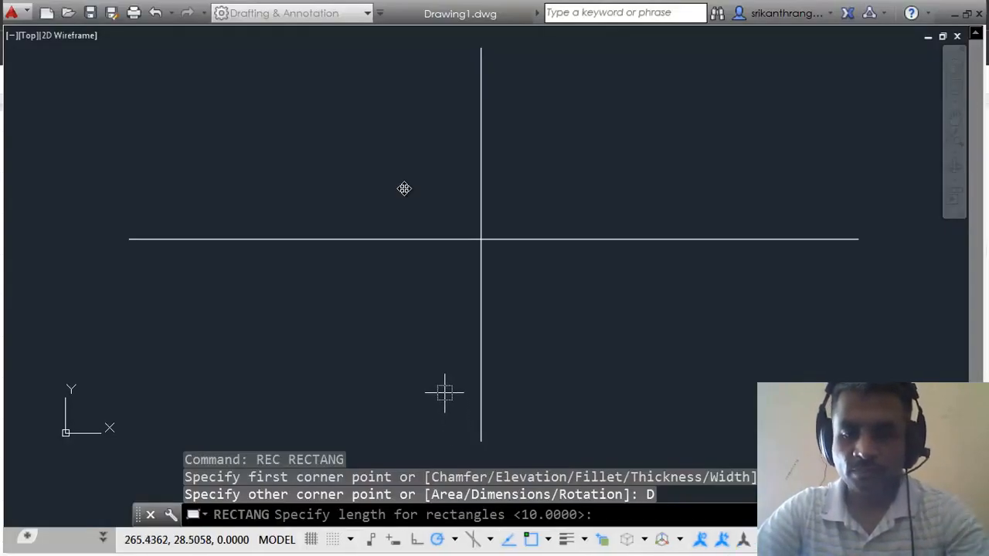
{"action": "type", "text": "1"}
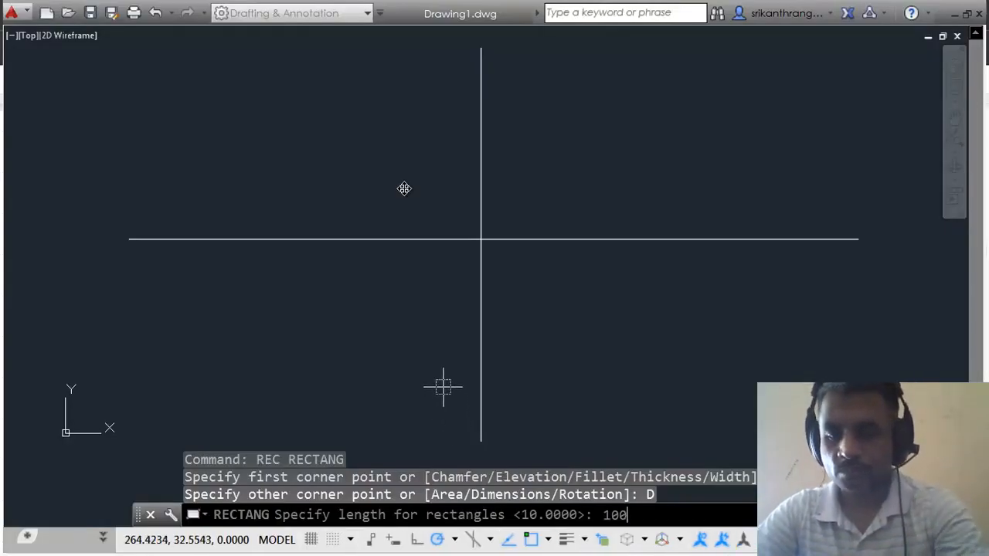
{"action": "type", "text": "00"}
{"action": "key", "text": "Return"}
Step: Set the rectangle's width to 80 after checking the reference drawing, and place it in the lower-left quadrant
{"action": "key", "text": "alt+Tab"}
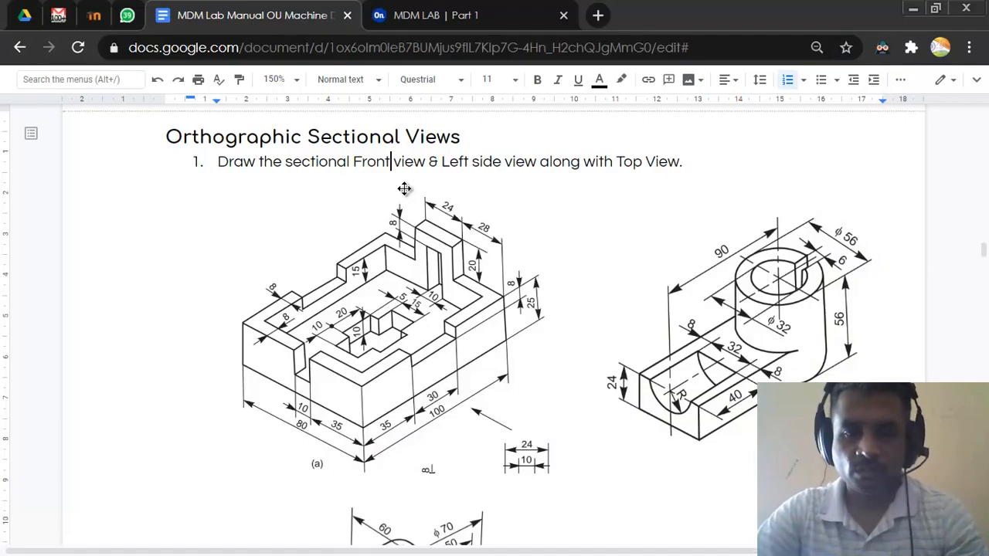
{"action": "key", "text": "alt+Tab"}
{"action": "type", "text": "80"}
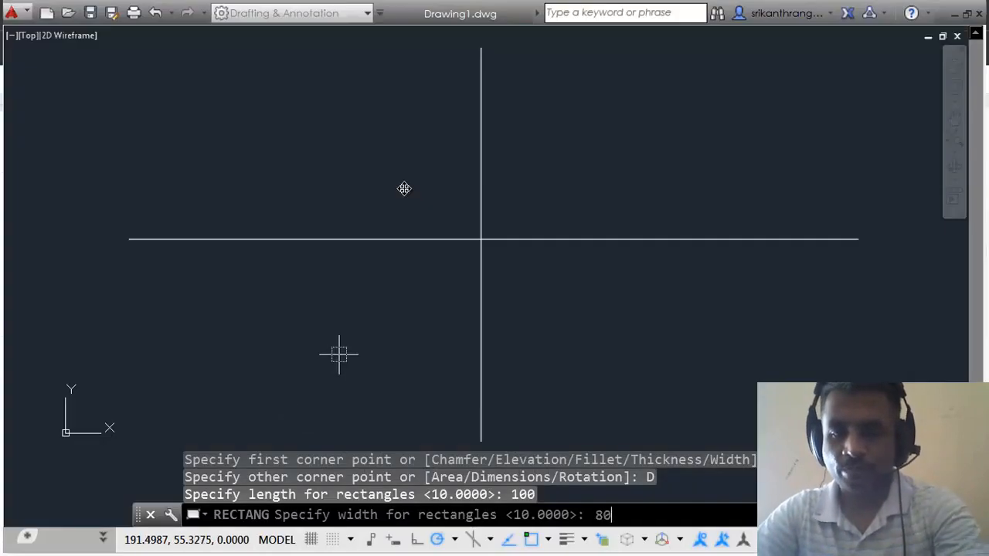
{"action": "key", "text": "Return"}
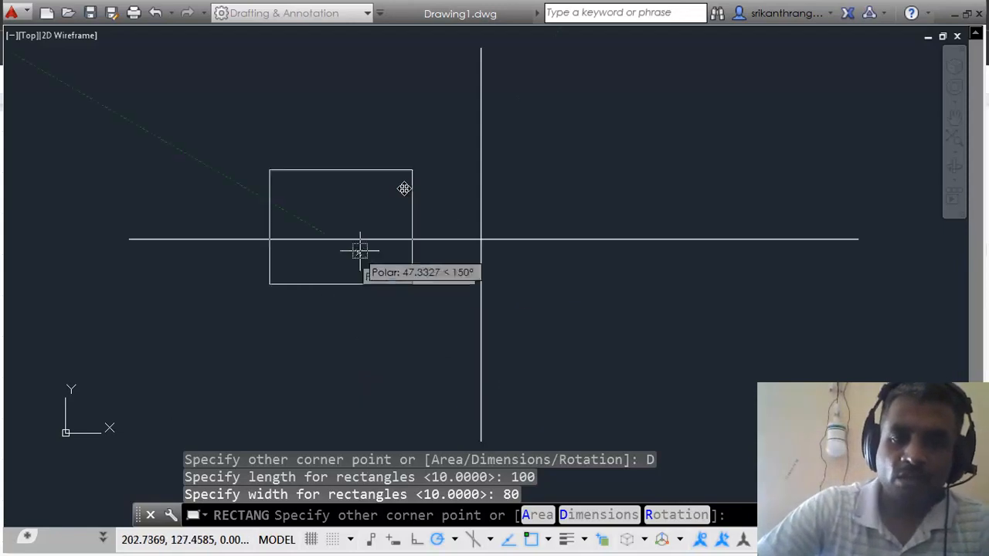
{"action": "left_click", "coordinate": [311, 353]}
Step: Offset the 100 by 80 rectangle inward by 8 units
{"action": "scroll", "coordinate": [394, 296], "scroll_direction": "up", "scroll_amount": 2}
{"action": "middle_click_drag", "start_coordinate": [384, 314], "coordinate": [381, 265]}
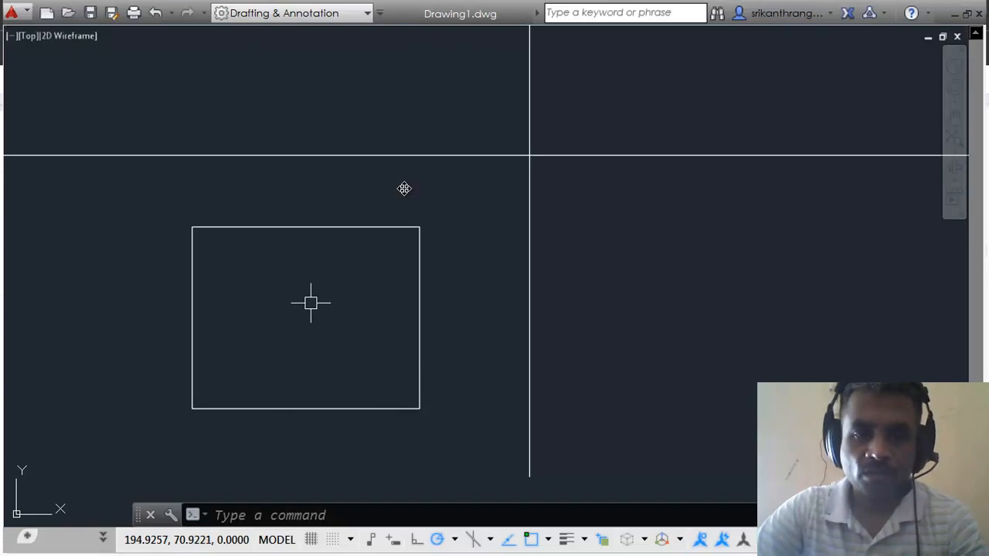
{"action": "middle_click_drag", "start_coordinate": [309, 302], "coordinate": [297, 303]}
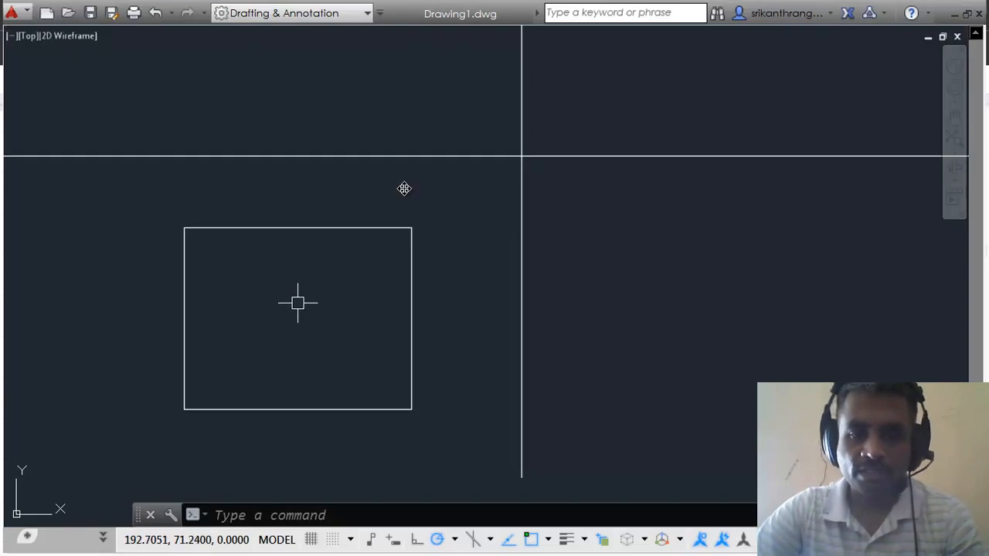
{"action": "type", "text": "o"}
{"action": "key", "text": "Return"}
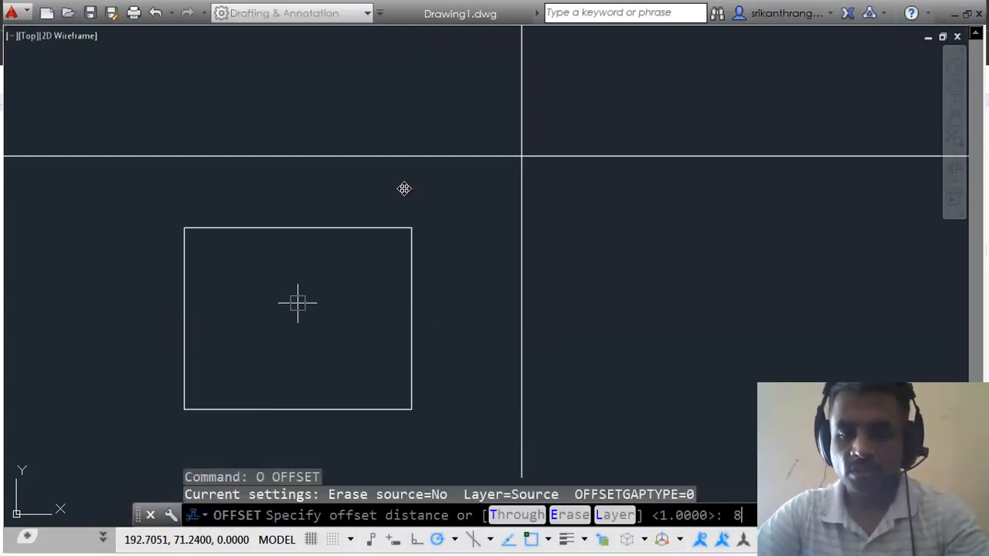
{"action": "key", "text": "Return"}
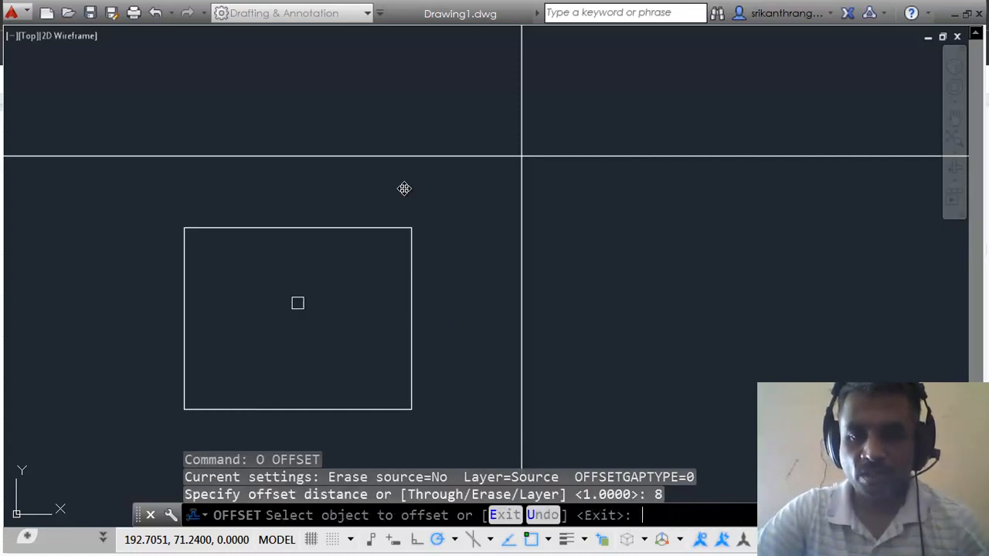
{"action": "left_click", "coordinate": [326, 228]}
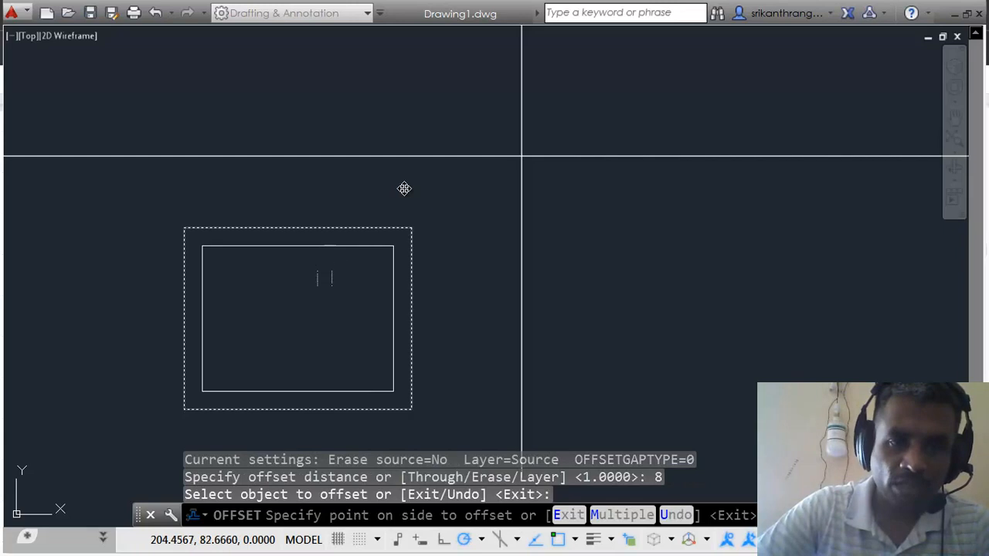
{"action": "left_click", "coordinate": [325, 298]}
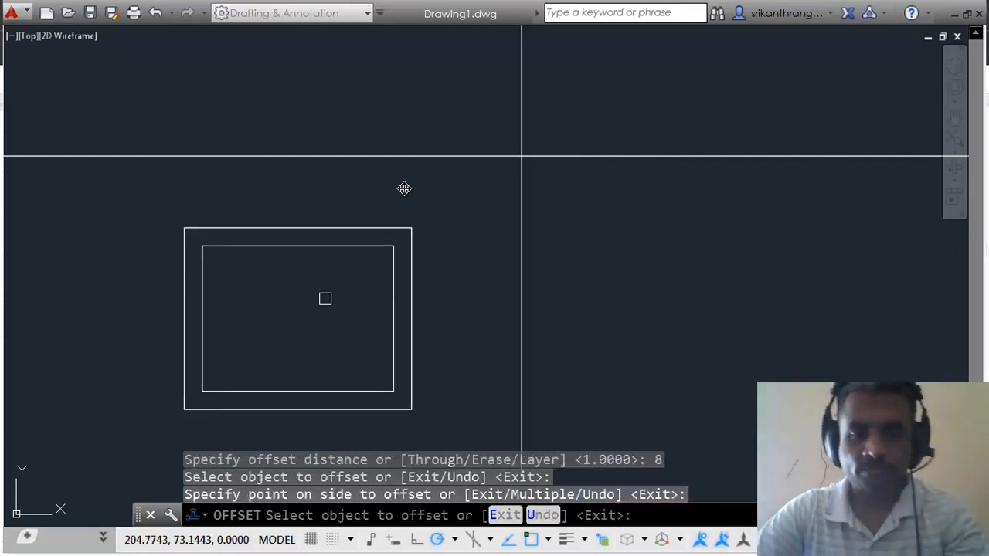
{"action": "key", "text": "Return"}
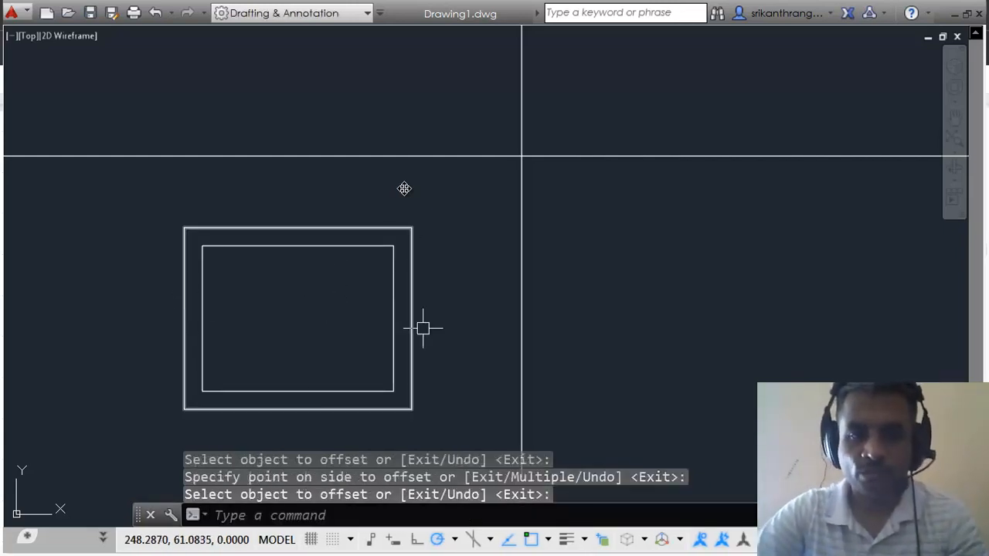
Step: Draw a short horizontal line extending leftward from the outer rectangle's bottom-left corner
{"action": "key", "text": "alt+Tab"}
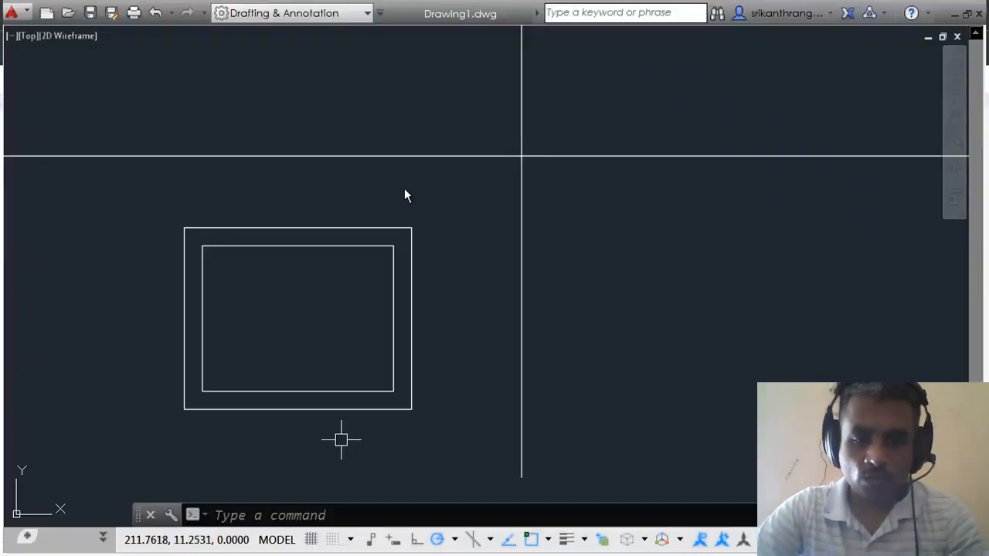
{"action": "left_click", "coordinate": [344, 442]}
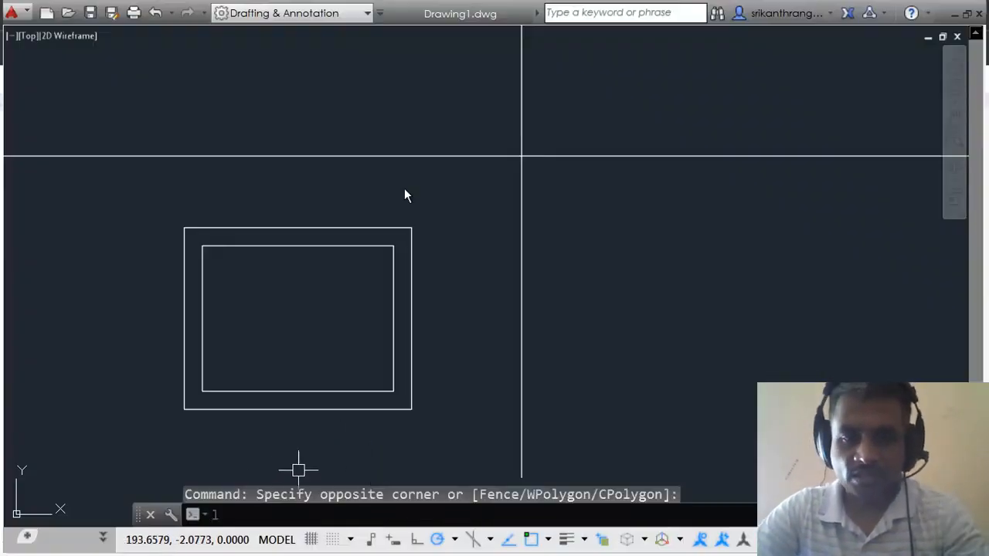
{"action": "type", "text": "l"}
{"action": "key", "text": "Return"}
{"action": "left_click", "coordinate": [184, 410]}
{"action": "left_click", "coordinate": [155, 410]}
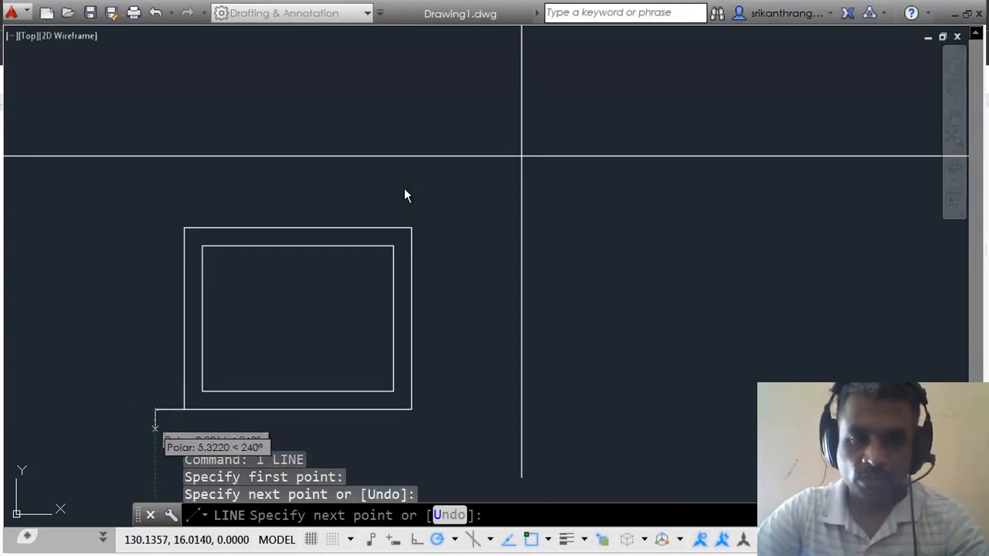
{"action": "key", "text": "Return"}
Step: Offset the short horizontal line upward by 35 units
{"action": "type", "text": "o"}
{"action": "key", "text": "Return"}
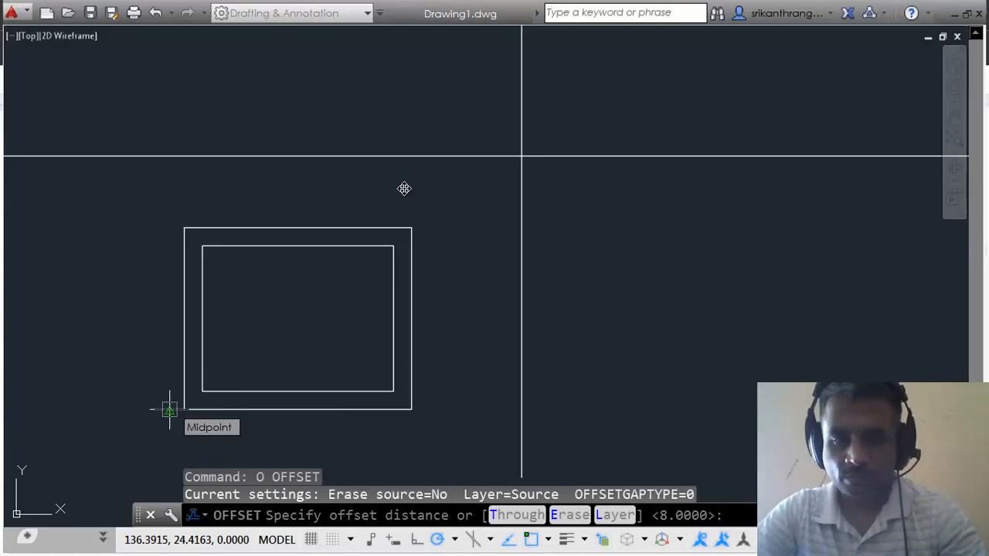
{"action": "type", "text": "35"}
{"action": "key", "text": "Return"}
{"action": "left_click", "coordinate": [168, 406]}
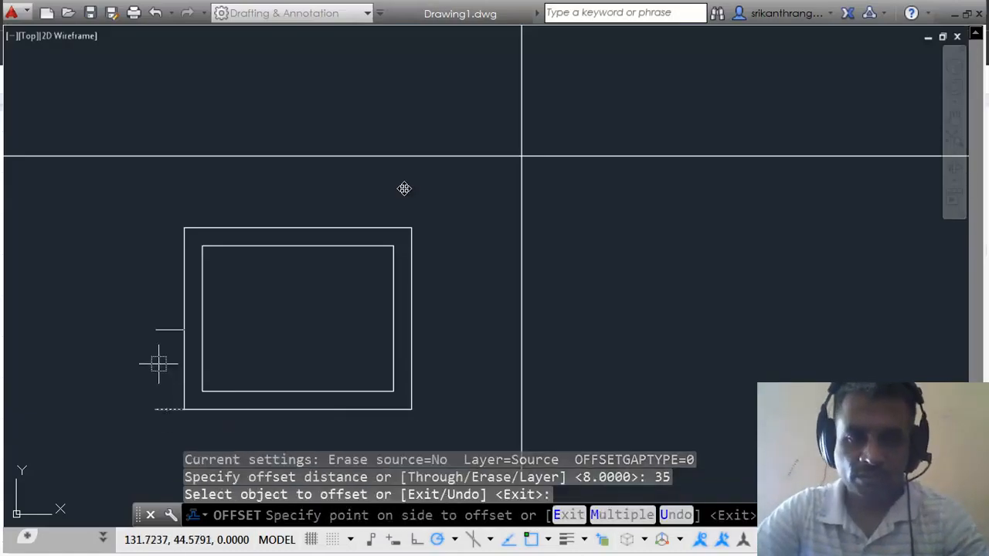
{"action": "left_click", "coordinate": [158, 363]}
Step: Check the slot width in the reference document and offset the upper short line upward by 10 units
{"action": "key", "text": "alt+Tab"}
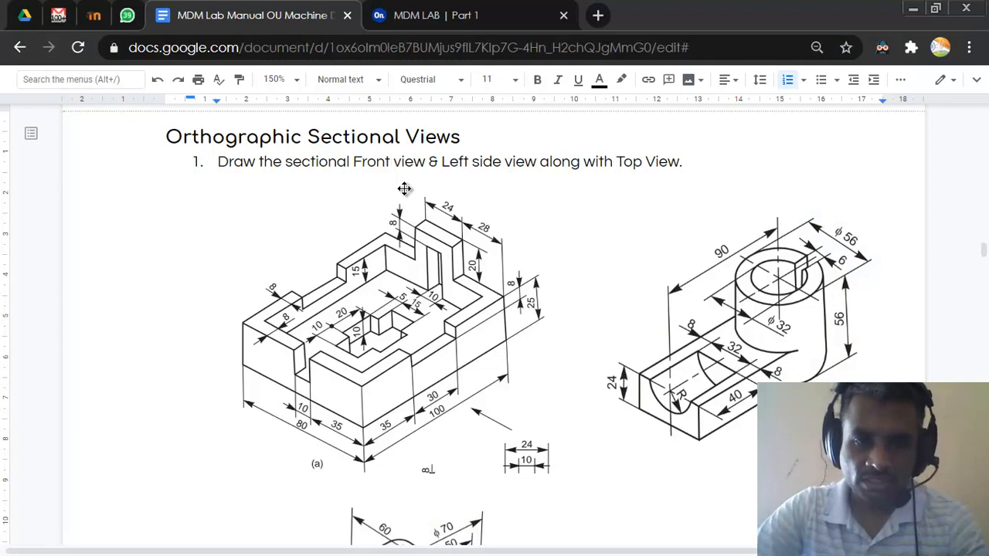
{"action": "key", "text": "alt+Tab"}
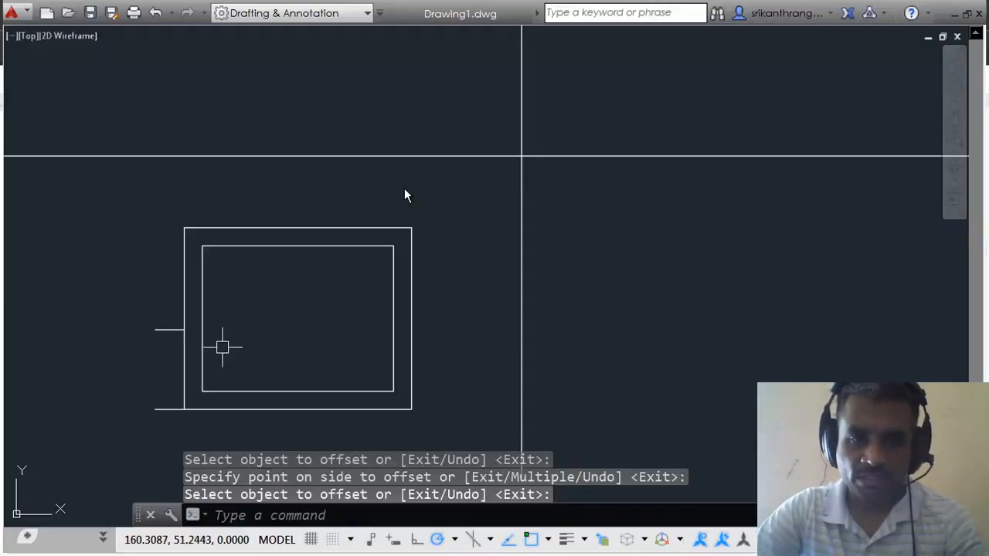
{"action": "type", "text": "o"}
{"action": "key", "text": "Return"}
{"action": "type", "text": "10"}
{"action": "key", "text": "Return"}
{"action": "left_click", "coordinate": [158, 329]}
{"action": "left_click", "coordinate": [133, 301]}
{"action": "key", "text": "Return"}
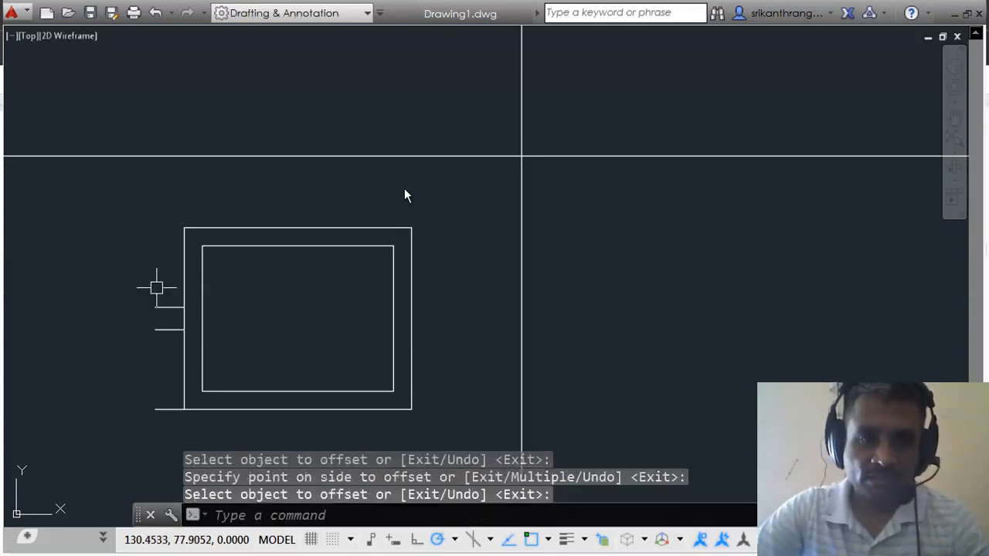
Step: Move the two short slot lines right by about 12 units so they cross the left wall between the outer and inner rectangles
{"action": "left_click", "coordinate": [170, 275]}
{"action": "left_click", "coordinate": [92, 365]}
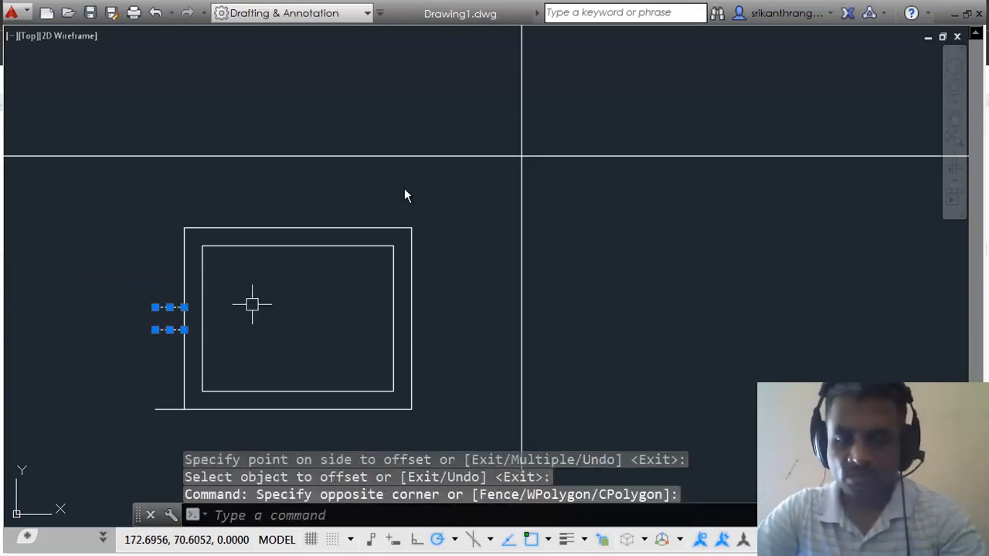
{"action": "type", "text": "m"}
{"action": "key", "text": "Return"}
{"action": "left_click", "coordinate": [237, 320]}
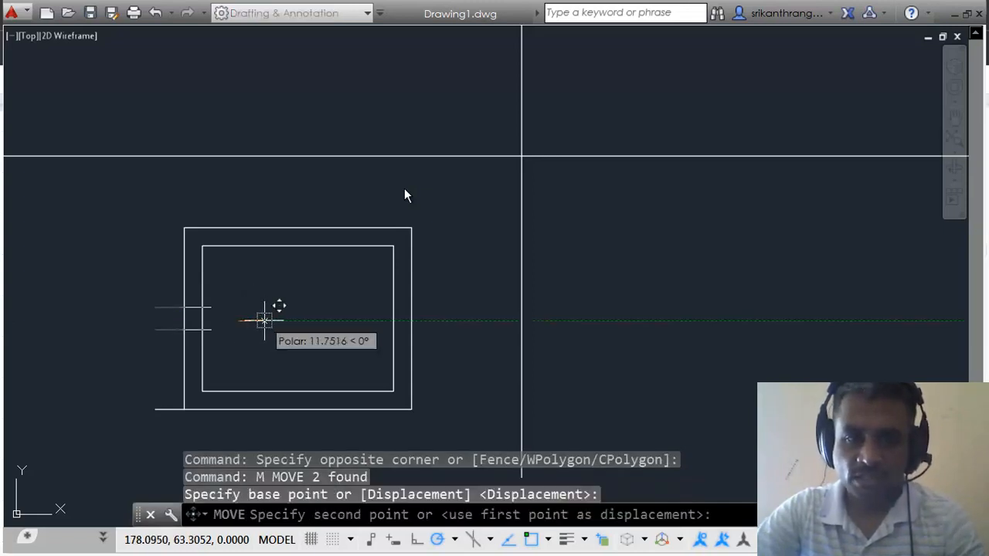
Step: Trim the ends of both slot lines that project inside the inner rectangle
{"action": "type", "text": "tr"}
{"action": "key", "text": "Return"}
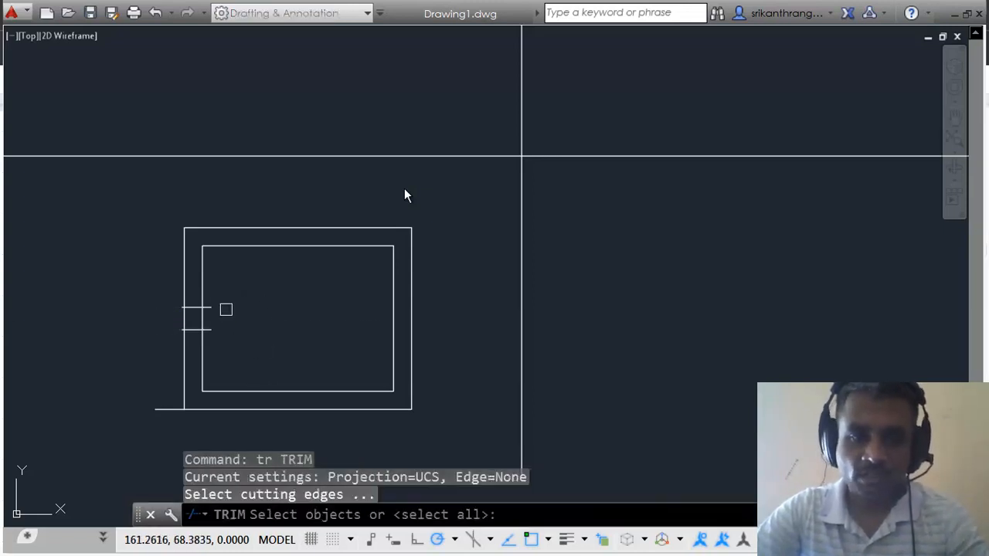
{"action": "key", "text": "Return"}
{"action": "left_click", "coordinate": [238, 290]}
{"action": "left_click", "coordinate": [209, 361]}
{"action": "scroll", "coordinate": [177, 316], "scroll_direction": "up", "scroll_amount": 4}
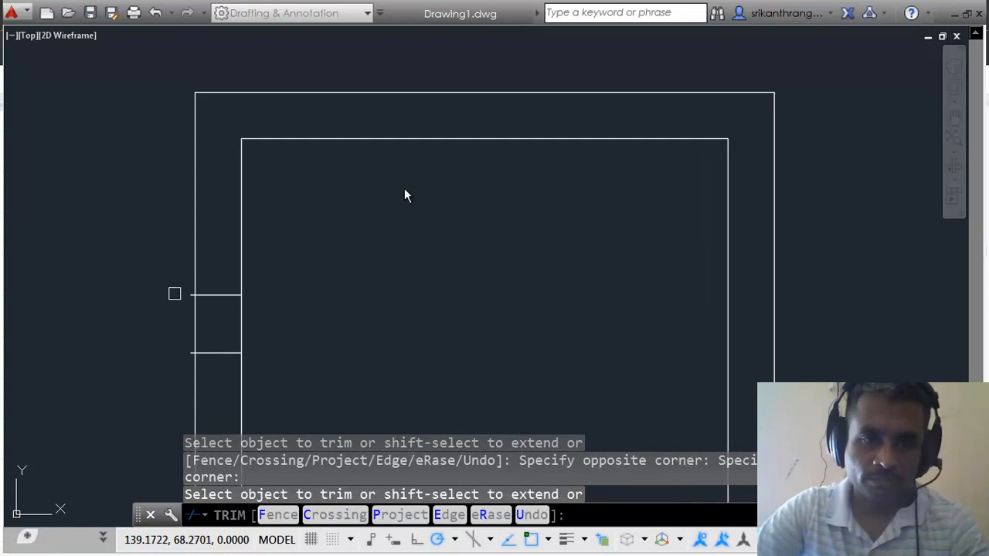
{"action": "left_click", "coordinate": [192, 264]}
{"action": "type", "text": "u"}
{"action": "key", "text": "Return"}
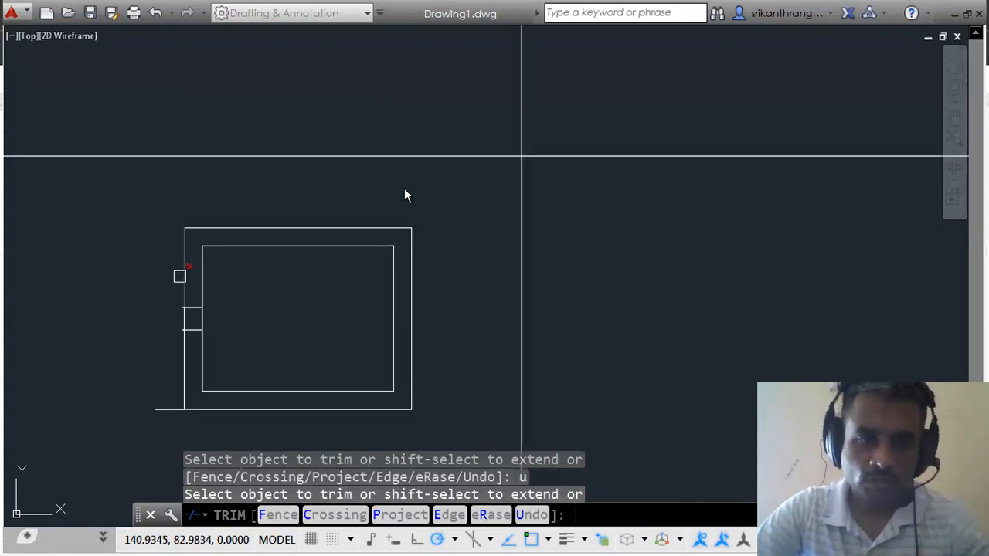
Step: Trim the slot line ends projecting outside the outer rectangle and the inner rectangle's left edge between the two slot lines
{"action": "scroll", "coordinate": [179, 306], "scroll_direction": "up", "scroll_amount": 4}
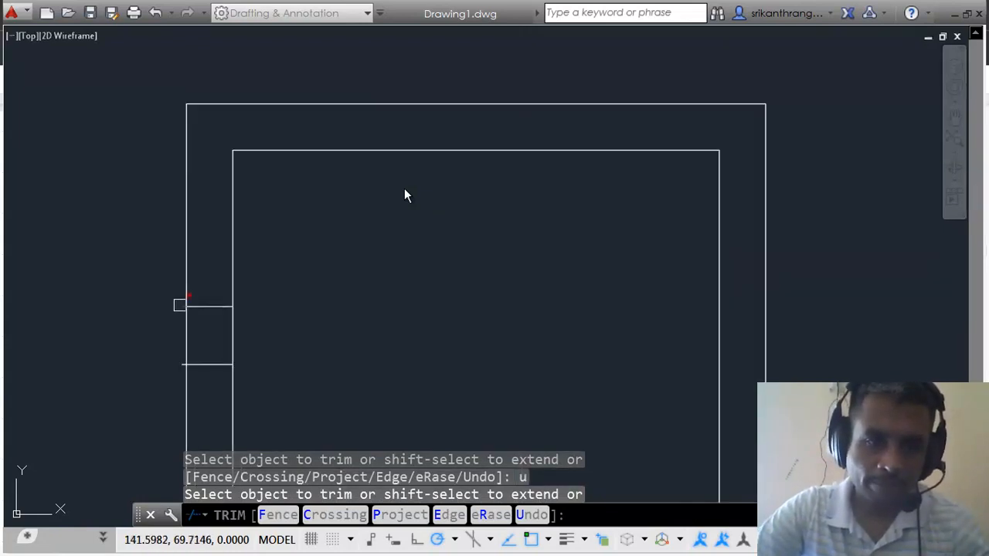
{"action": "left_click", "coordinate": [178, 364]}
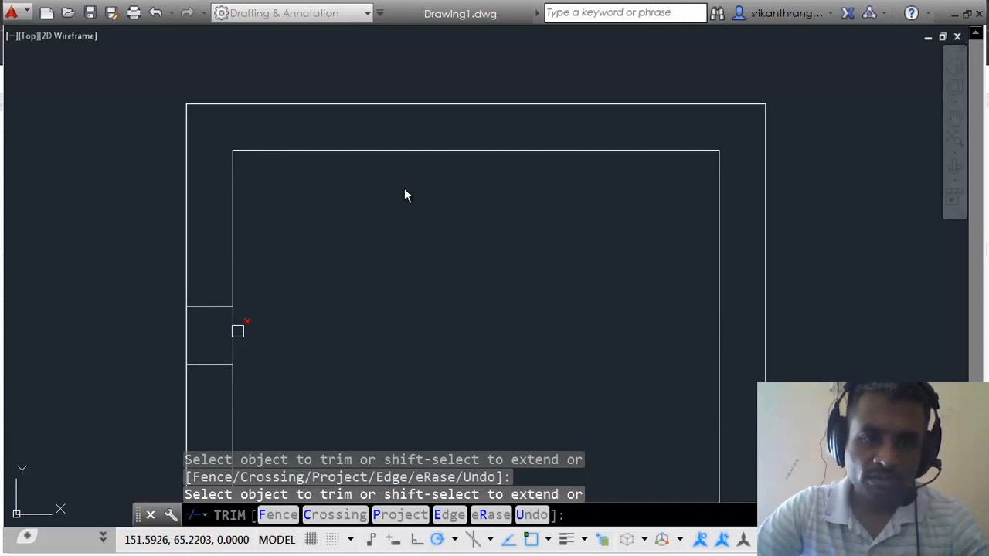
{"action": "left_click", "coordinate": [237, 332]}
{"action": "scroll", "coordinate": [181, 316], "scroll_direction": "down", "scroll_amount": 4}
{"action": "left_click", "coordinate": [181, 316]}
{"action": "middle_click_drag", "start_coordinate": [234, 331], "coordinate": [212, 319]}
{"action": "key", "text": "Return"}
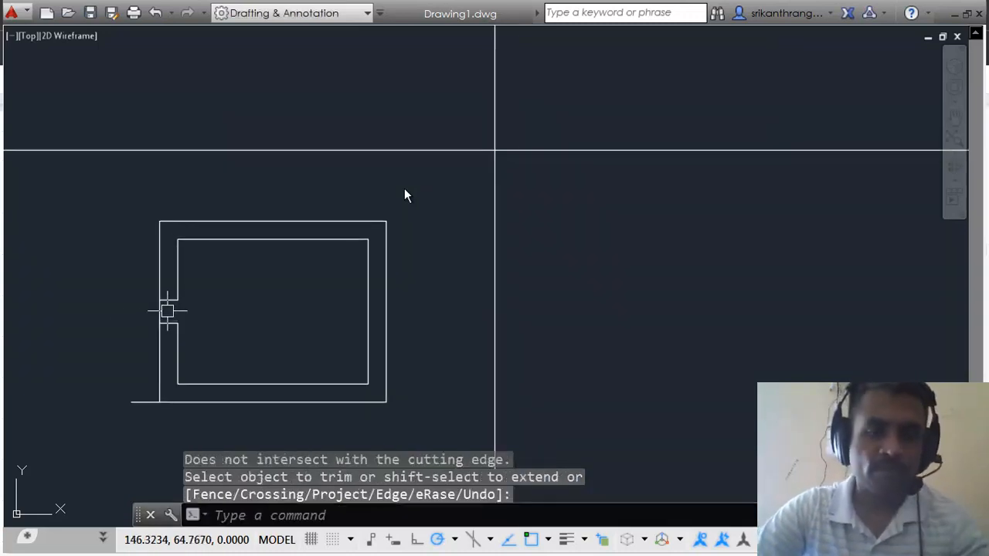
Step: Check the front wall dimensions in the reference document and draw a short vertical line downward from the outer rectangle's bottom-left corner
{"action": "key", "text": "alt+Tab"}
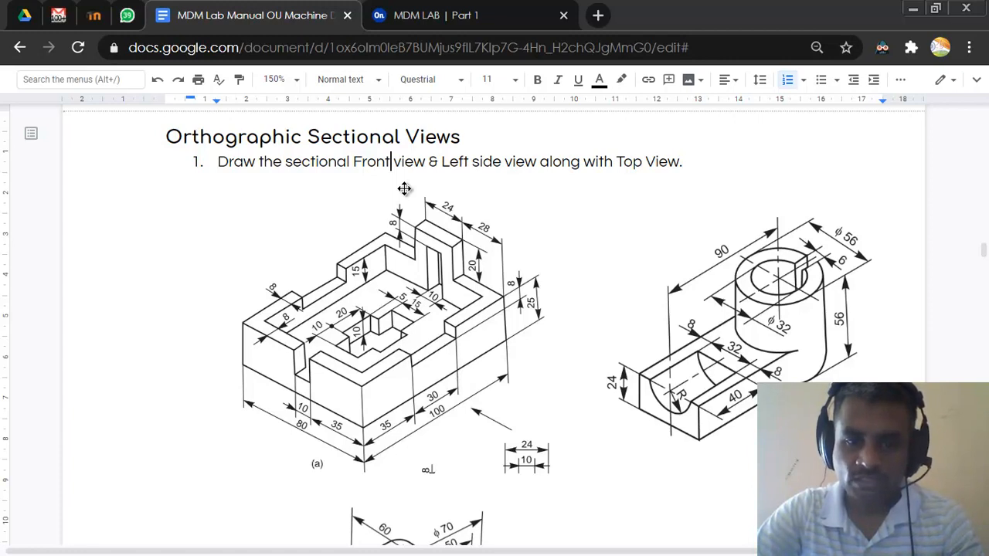
{"action": "key", "text": "alt+Tab"}
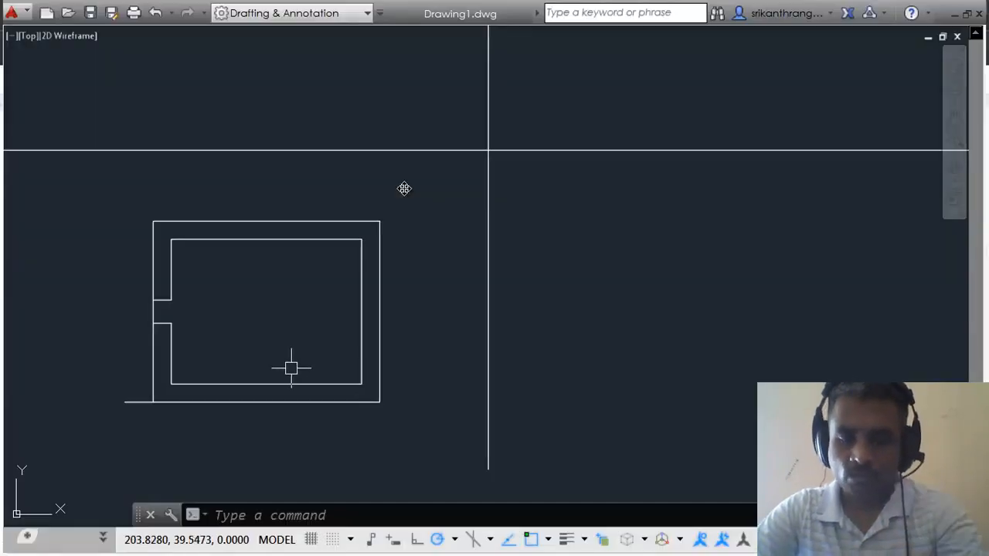
{"action": "type", "text": "l"}
{"action": "key", "text": "Return"}
{"action": "left_click", "coordinate": [153, 402]}
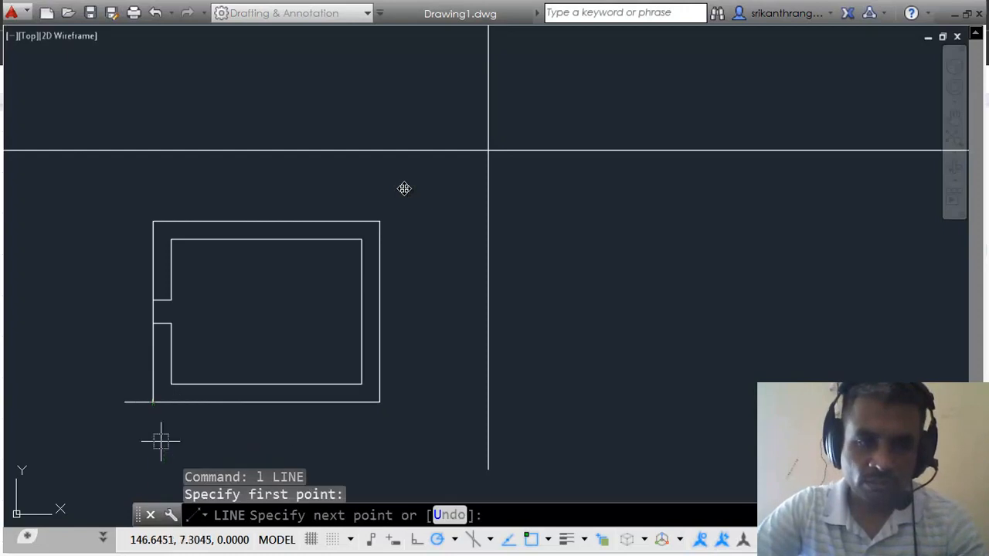
{"action": "left_click", "coordinate": [150, 434]}
{"action": "key", "text": "Return"}
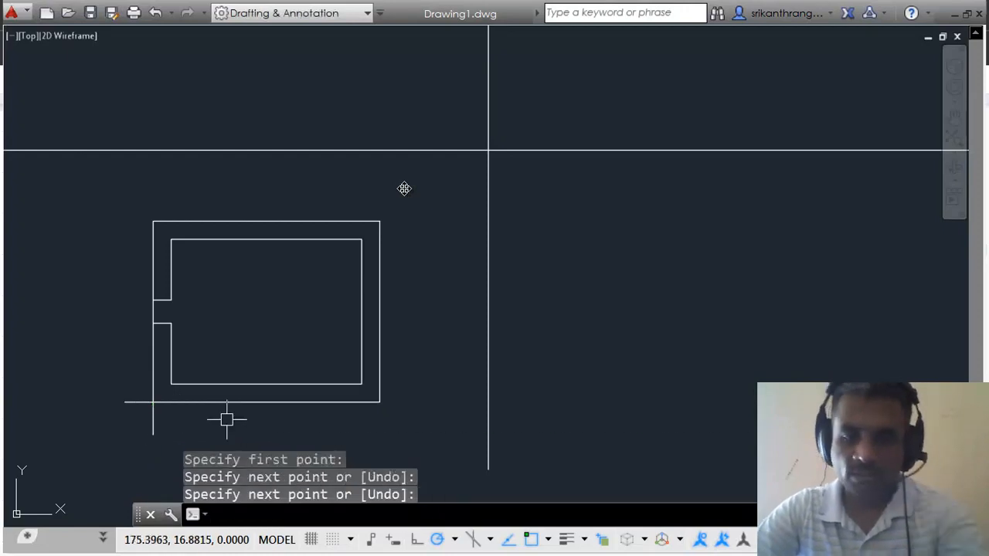
Step: Offset the short vertical line to the right by 35 units, checking the distance in the reference document
{"action": "type", "text": "o"}
{"action": "key", "text": "Return"}
{"action": "key", "text": "alt+Tab"}
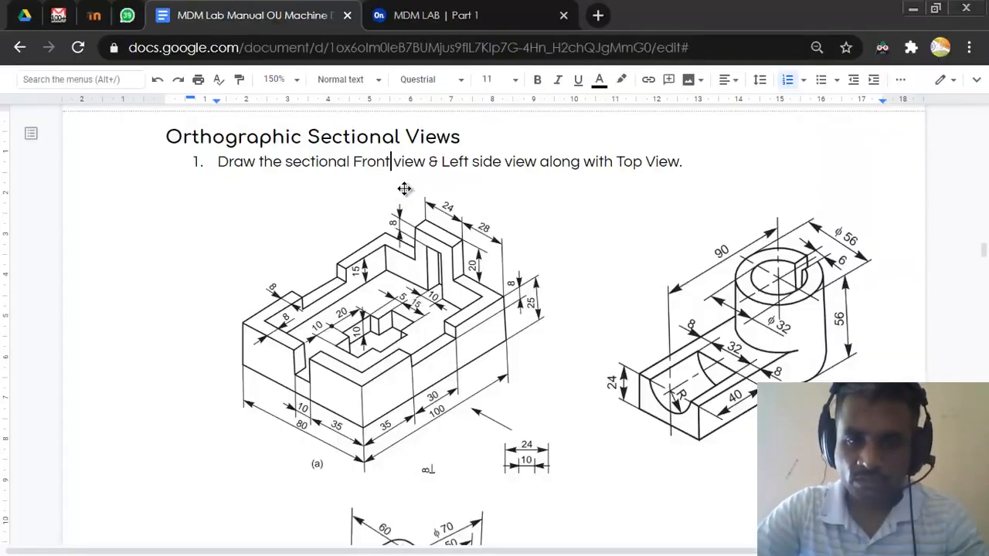
{"action": "key", "text": "alt+Tab"}
{"action": "type", "text": "35"}
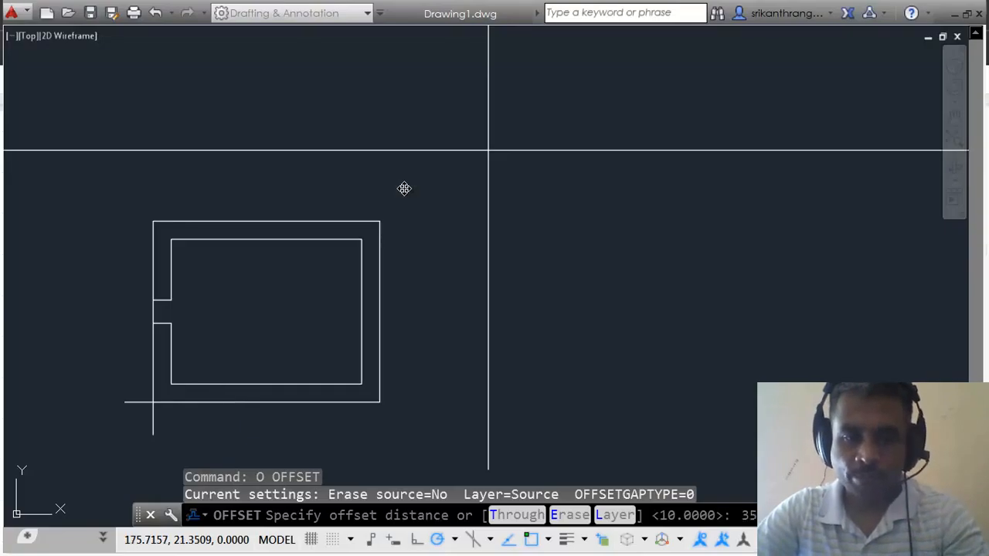
{"action": "key", "text": "Return"}
{"action": "left_click", "coordinate": [156, 420]}
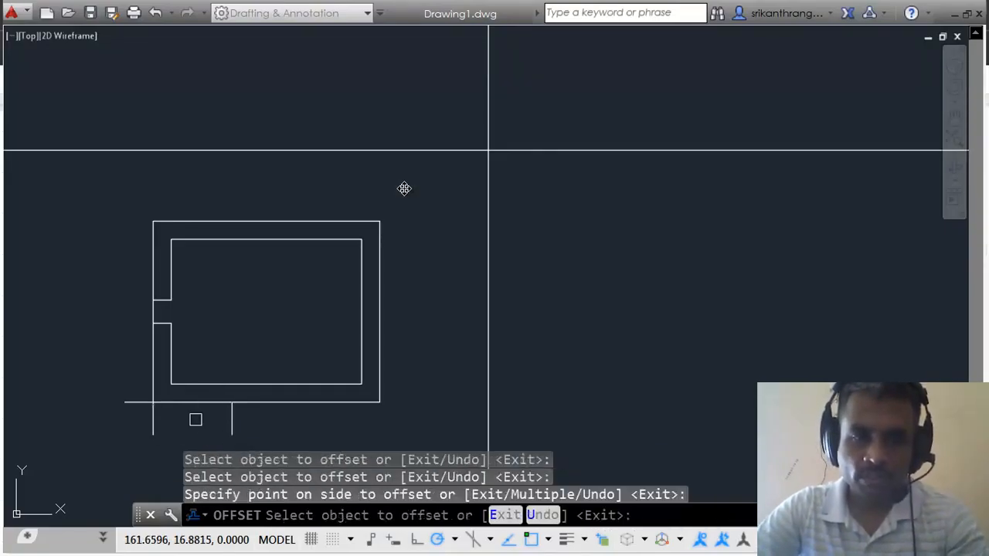
{"action": "left_click", "coordinate": [214, 437]}
Step: Offset the new short vertical line to the right by 30 units
{"action": "key", "text": "Return"}
{"action": "key", "text": "Return"}
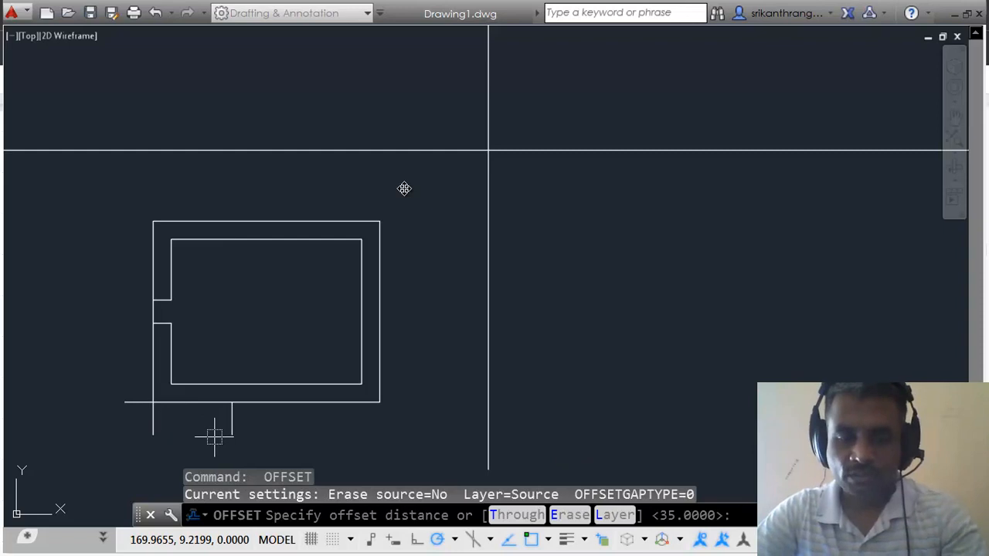
{"action": "type", "text": "30"}
{"action": "key", "text": "Return"}
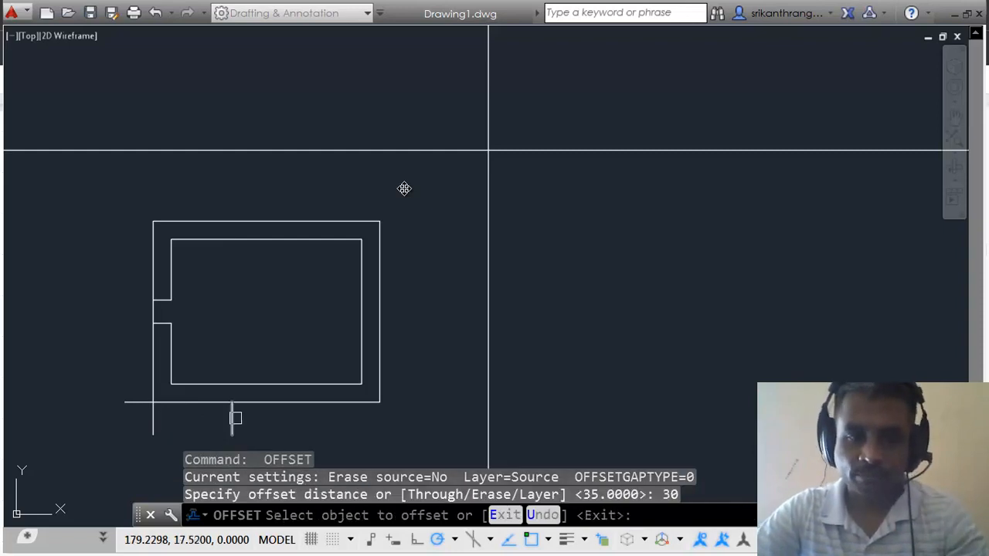
{"action": "left_click", "coordinate": [232, 418]}
{"action": "left_click", "coordinate": [281, 416]}
{"action": "key", "text": "Return"}
Step: Extend the two offset vertical lines up to the inner rectangle and trim their parts below the outer rectangle
{"action": "type", "text": "ex"}
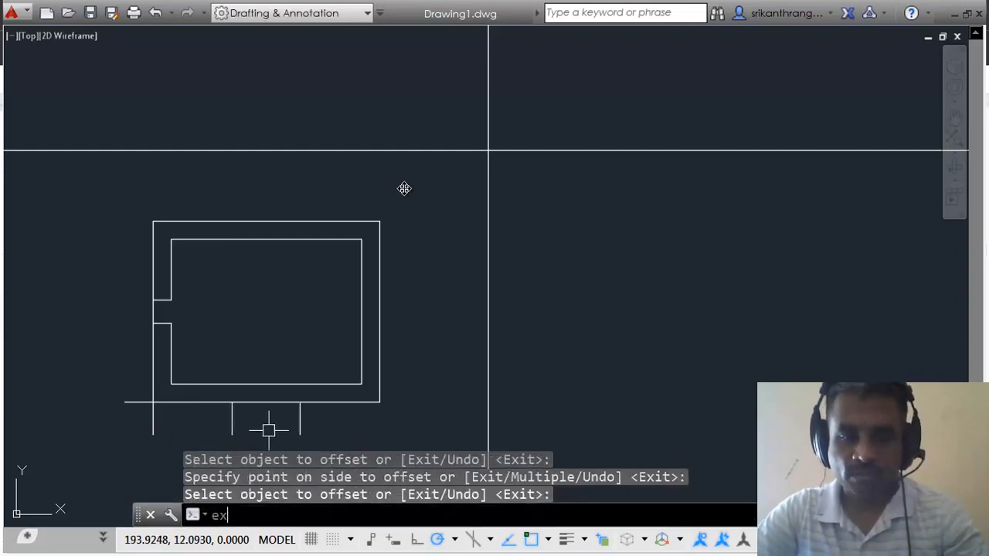
{"action": "key", "text": "Return"}
{"action": "key", "text": "Return"}
{"action": "left_click", "coordinate": [233, 418]}
{"action": "left_click", "coordinate": [301, 419]}
{"action": "left_click", "coordinate": [301, 418], "text": "shift"}
{"action": "left_click", "coordinate": [232, 423], "text": "shift"}
{"action": "left_click", "coordinate": [326, 407]}
{"action": "key", "text": "Return"}
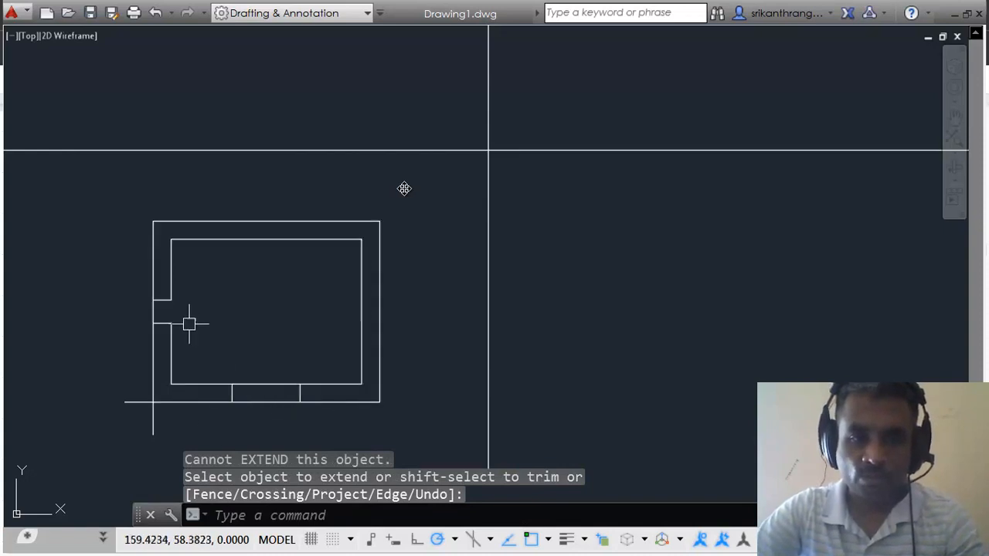
{"action": "key", "text": "alt+Tab"}
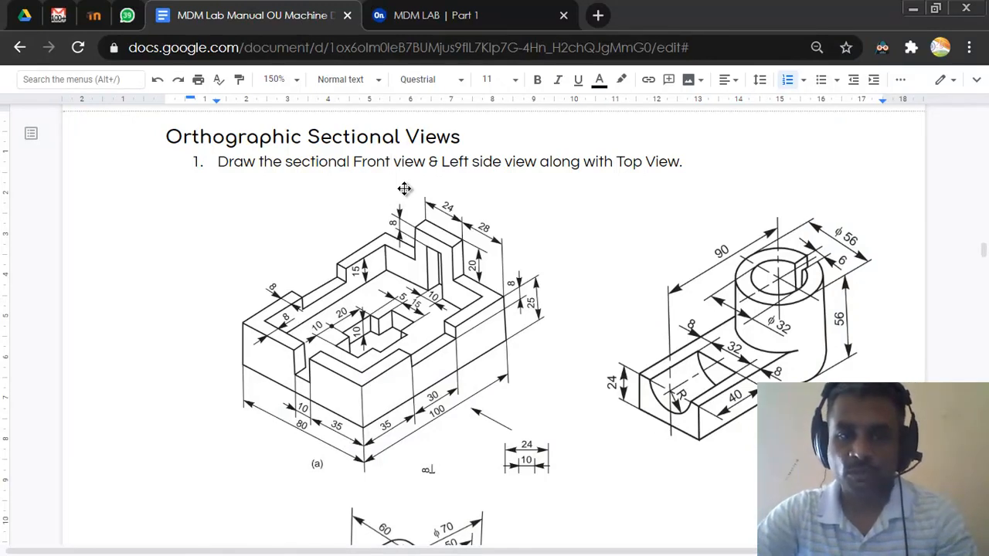
{"action": "key", "text": "alt+Tab"}
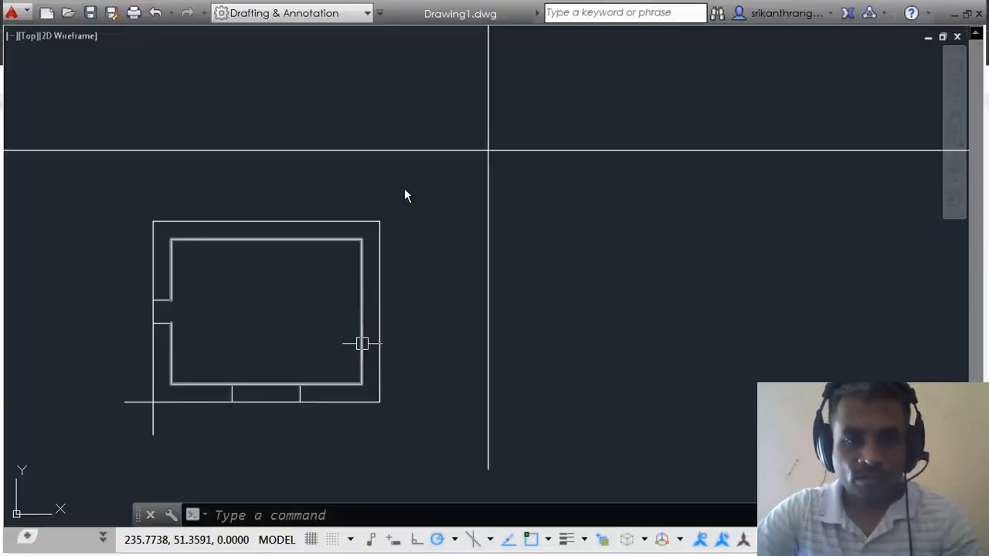
{"action": "key", "text": "alt+Tab"}
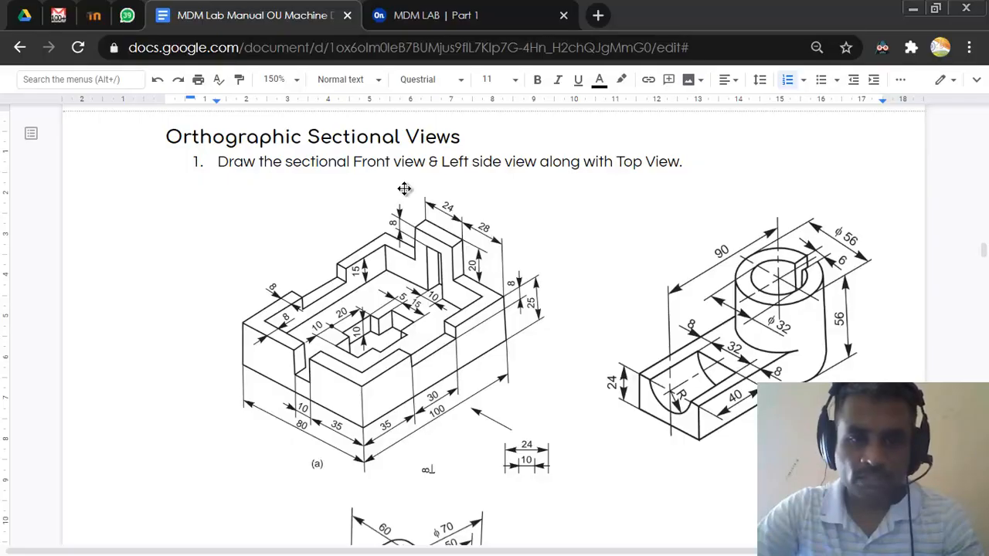
{"action": "key", "text": "alt+Tab"}
{"action": "left_click", "coordinate": [210, 356]}
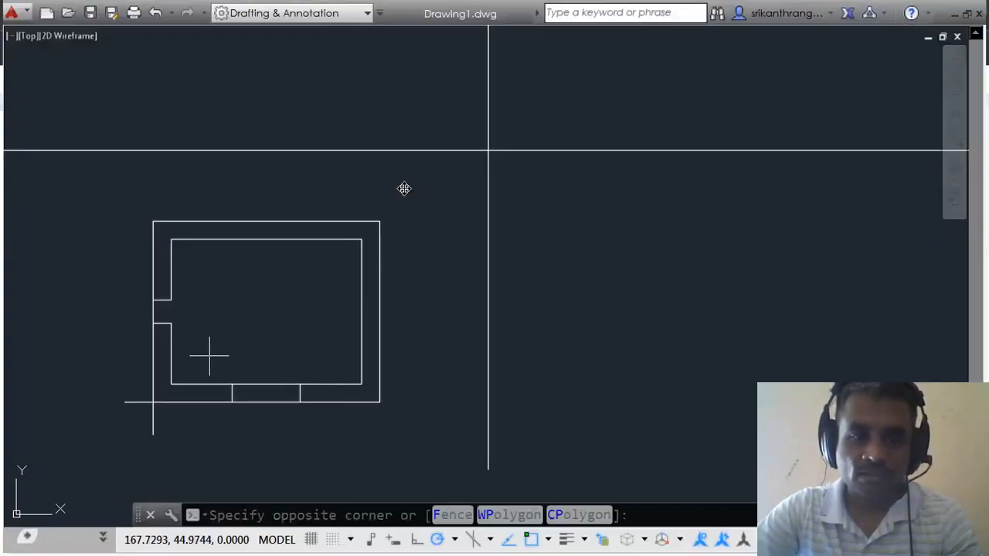
{"action": "left_click", "coordinate": [320, 445]}
{"action": "type", "text": "MI"}
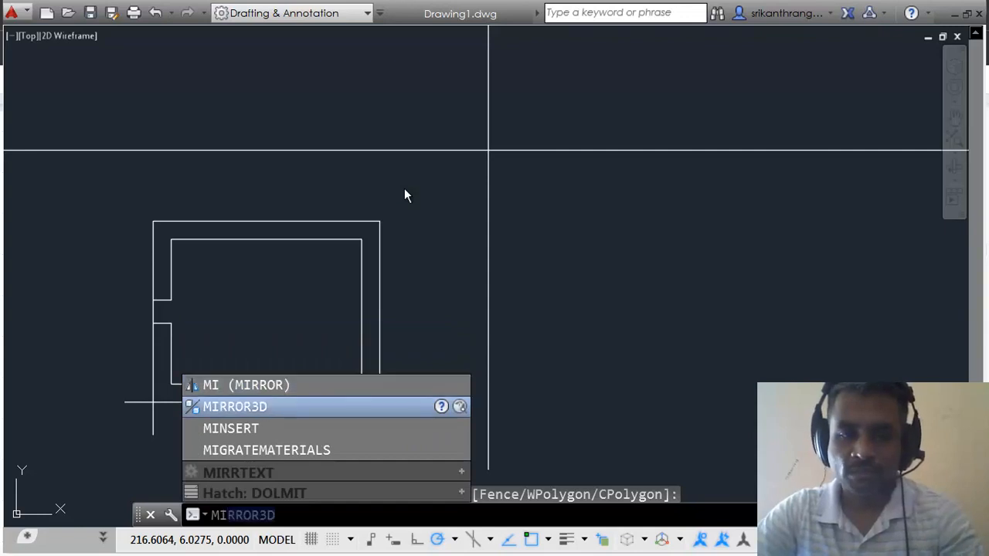
{"action": "key", "text": "Escape"}
{"action": "key", "text": "Escape"}
Step: Mirror the two short vertical lines in the lower wall about the rectangle's horizontal centreline, keeping the originals
{"action": "left_click", "coordinate": [200, 329]}
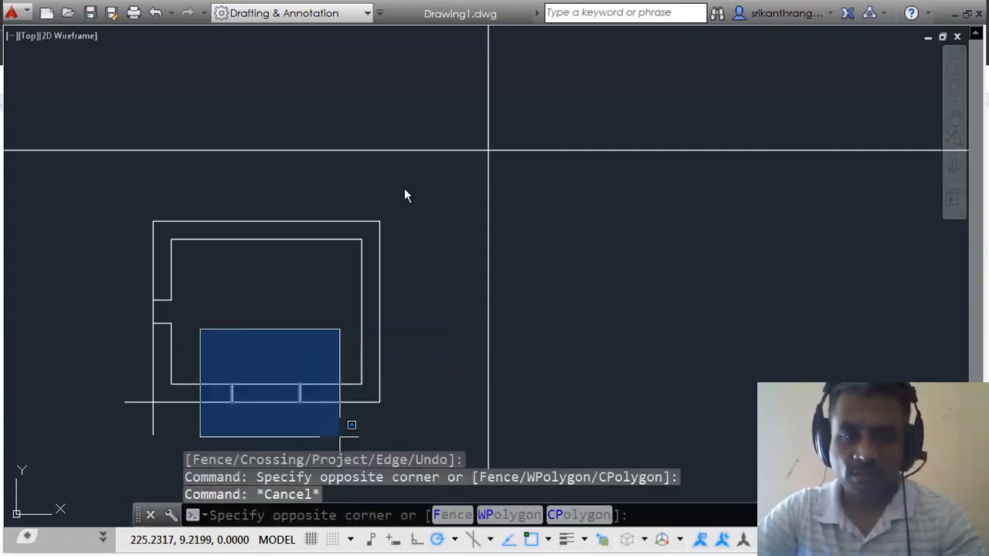
{"action": "left_click", "coordinate": [340, 437]}
{"action": "type", "text": "mi"}
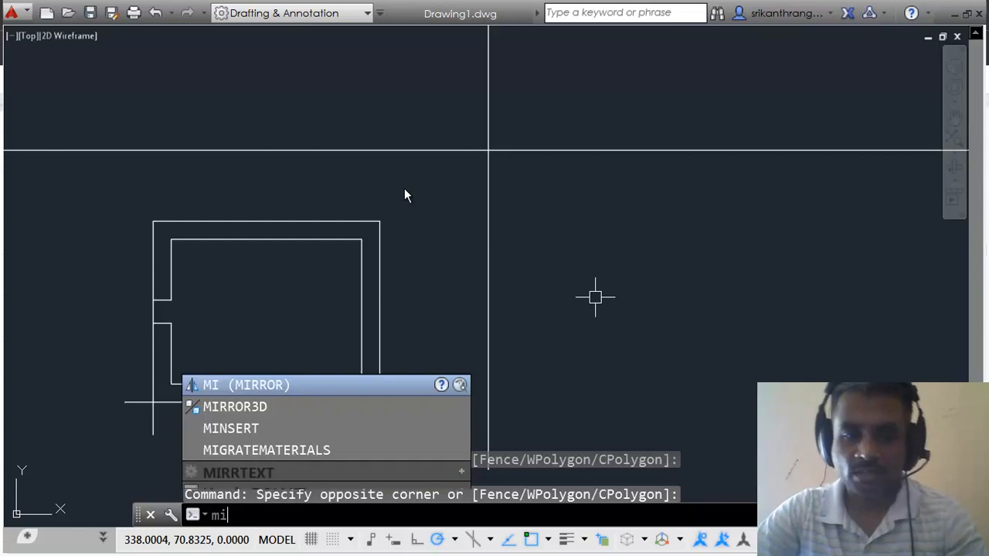
{"action": "key", "text": "Return"}
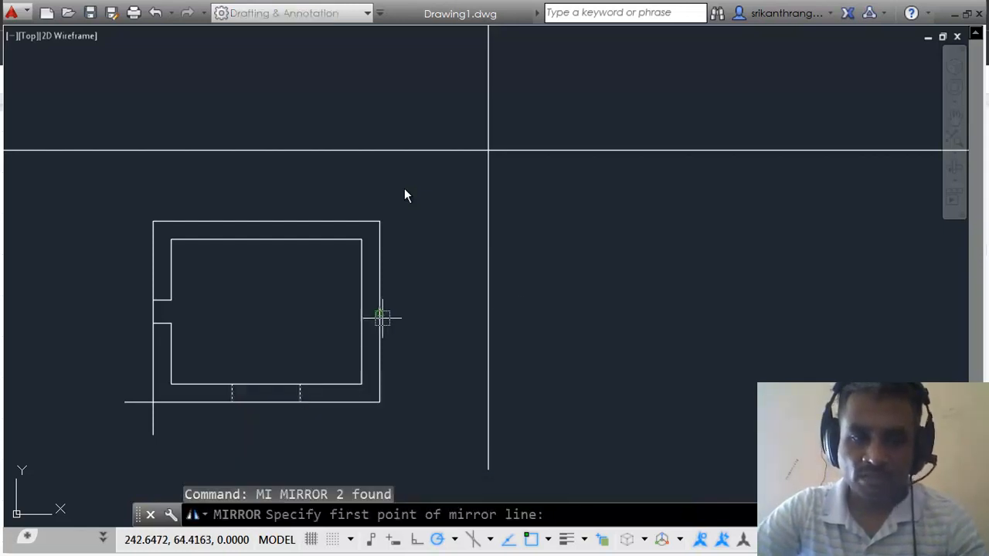
{"action": "left_click", "coordinate": [380, 312]}
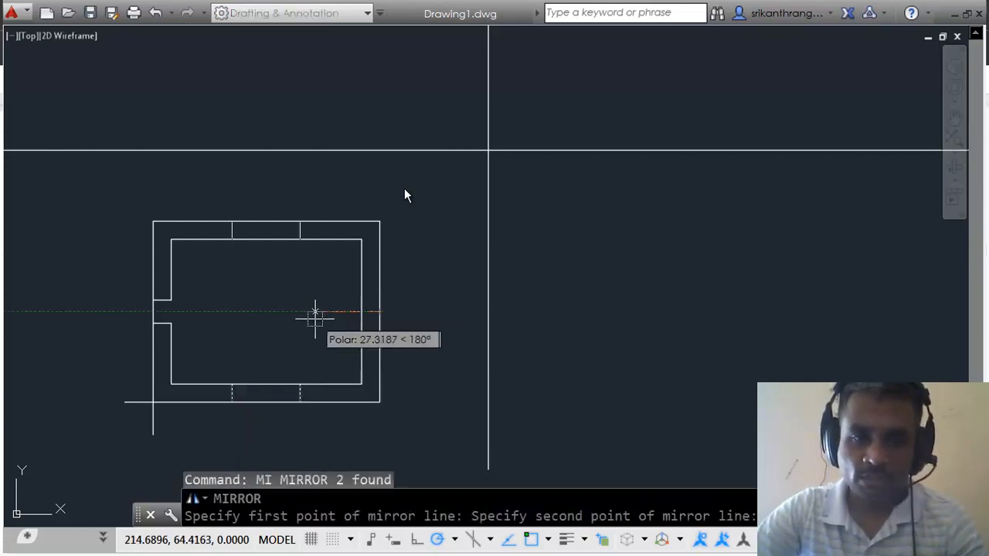
{"action": "left_click", "coordinate": [291, 313]}
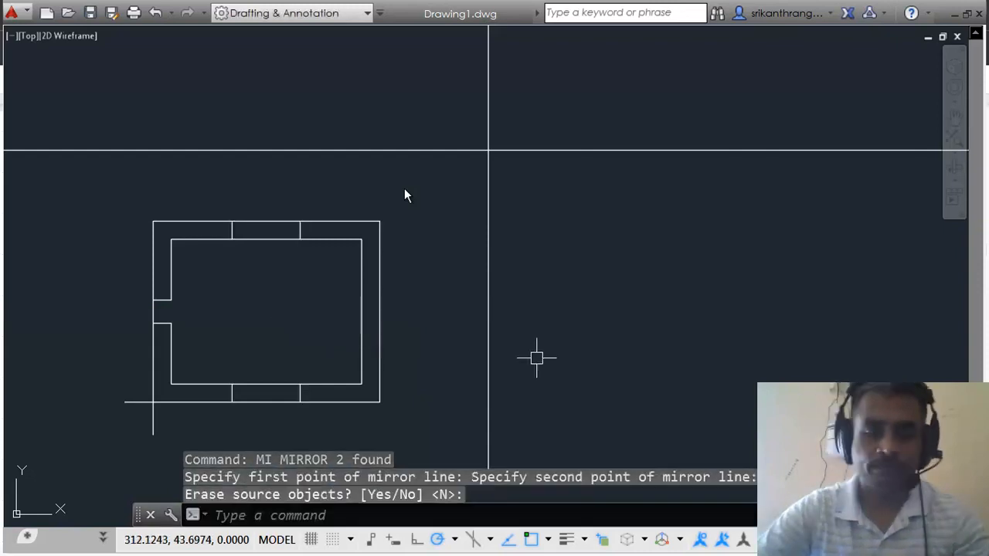
Step: Check the right wall's details in the reference document and start a line at the outer rectangle's bottom-right corner
{"action": "key", "text": "alt+Tab"}
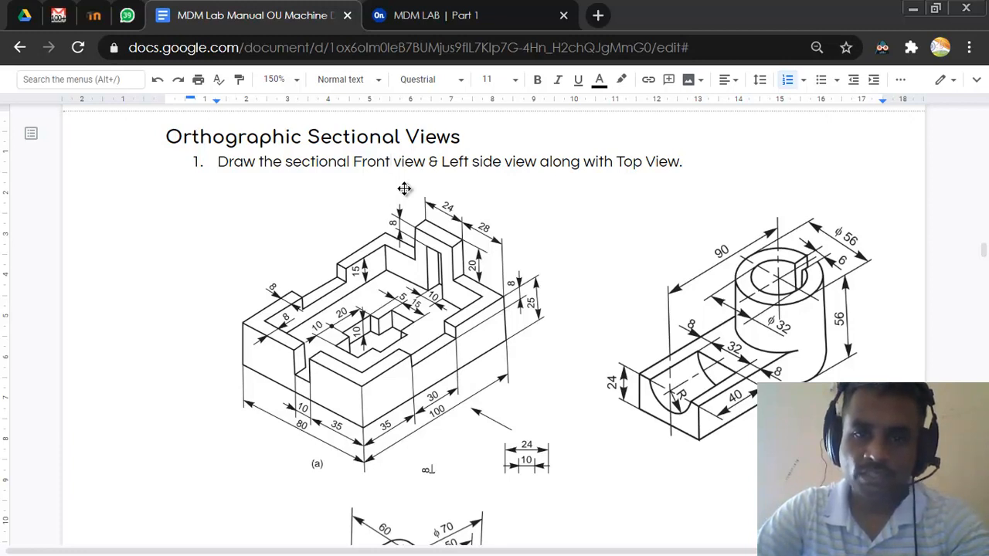
{"action": "key", "text": "alt+Tab"}
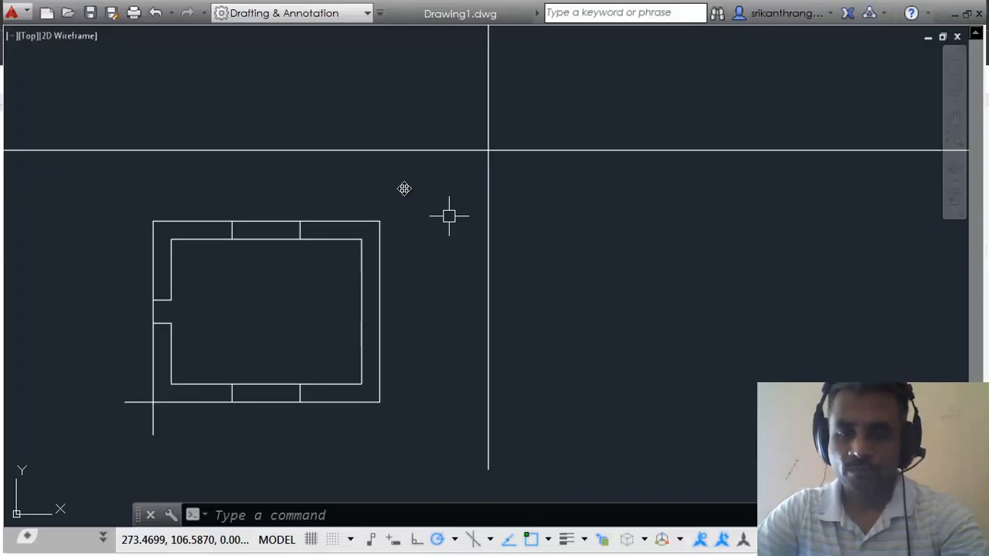
{"action": "type", "text": "l"}
{"action": "key", "text": "Return"}
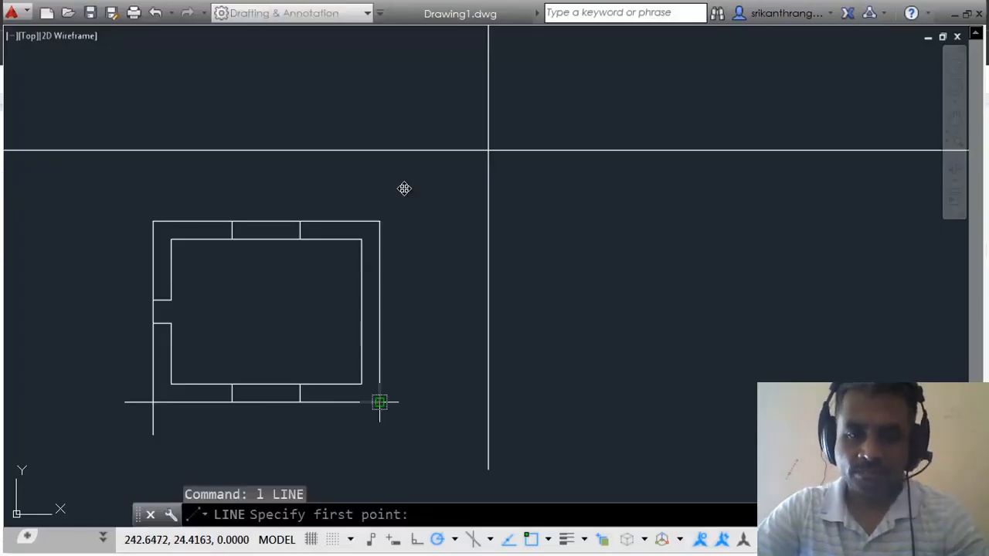
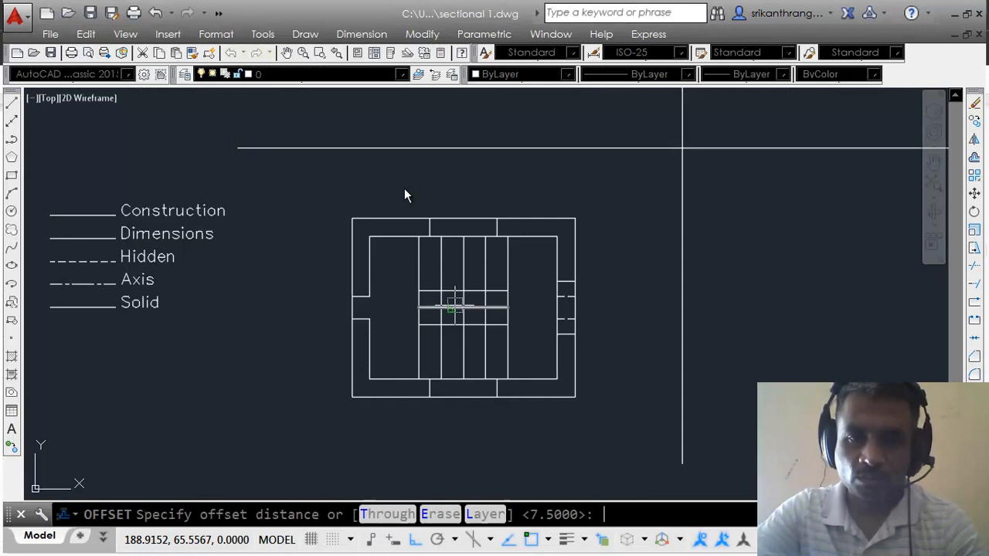
Step: Offset the grid's upper horizontal line upward and its lower horizontal line downward by 5 units
{"action": "type", "text": "5"}
{"action": "key", "text": "Return"}
{"action": "left_click", "coordinate": [452, 291]}
{"action": "left_click", "coordinate": [459, 280]}
{"action": "left_click", "coordinate": [455, 325]}
{"action": "left_click", "coordinate": [451, 349]}
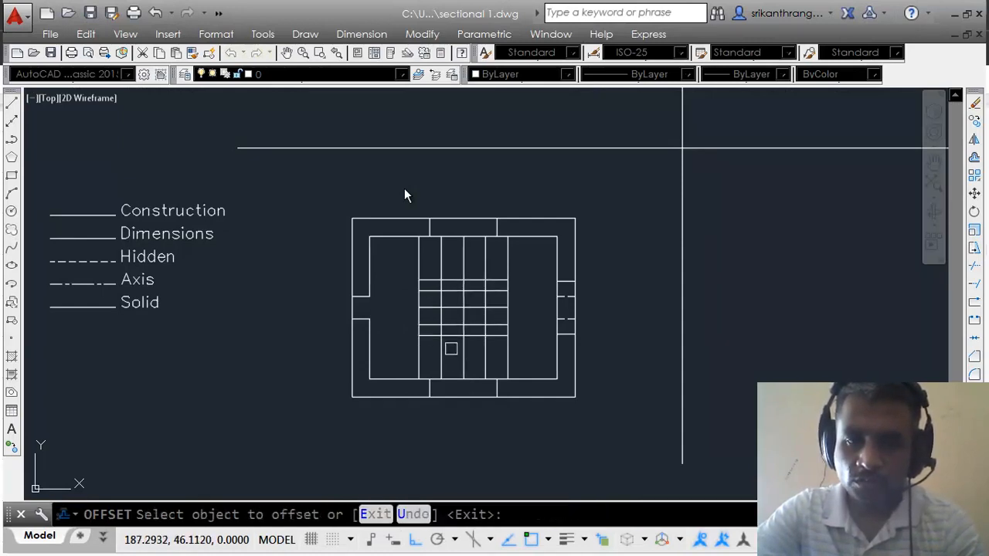
{"action": "key", "text": "Escape"}
Step: Trim the five vertical grid lines above the uppermost and below the lowermost horizontal grid line
{"action": "type", "text": "tr"}
{"action": "key", "text": "Return"}
{"action": "key", "text": "Return"}
{"action": "left_click", "coordinate": [523, 353]}
{"action": "left_click", "coordinate": [412, 352]}
{"action": "left_click", "coordinate": [530, 255]}
{"action": "left_click", "coordinate": [410, 273]}
Step: Trim away the upper and lower corner cells of the grid's leftmost column
{"action": "left_click", "coordinate": [428, 262]}
{"action": "left_click", "coordinate": [405, 284]}
{"action": "left_click", "coordinate": [428, 350]}
{"action": "left_click", "coordinate": [394, 316]}
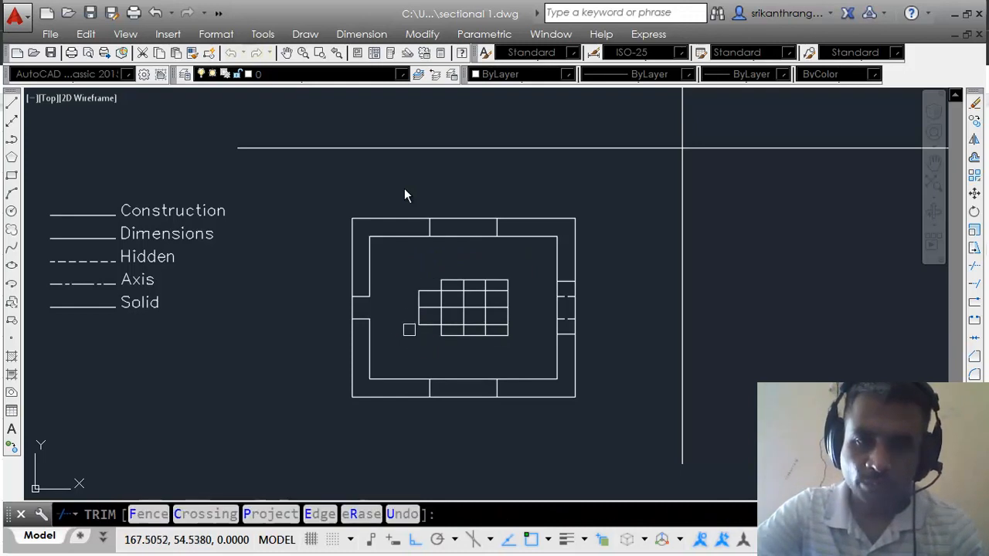
Step: Trim away the lower and upper corner cells of the grid's rightmost column
{"action": "left_click", "coordinate": [522, 355]}
{"action": "left_click", "coordinate": [498, 328]}
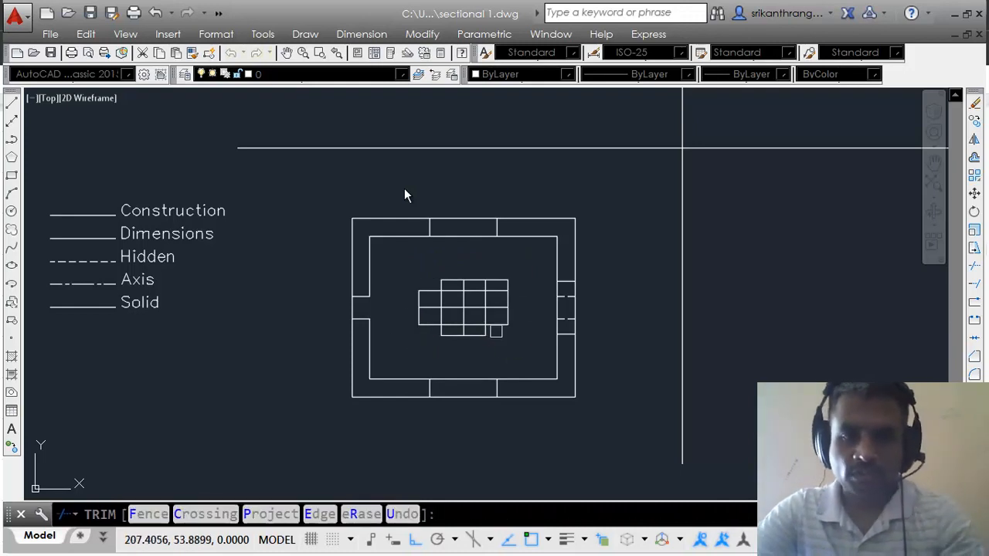
{"action": "left_click", "coordinate": [534, 273]}
{"action": "left_click", "coordinate": [495, 283]}
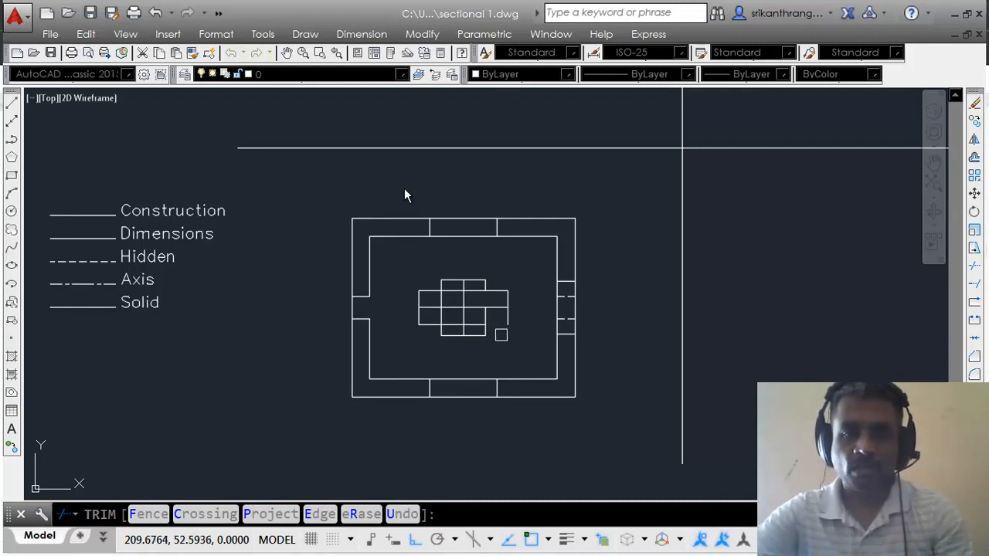
Step: Trim the remaining inner grid segments and delete the leftover centre lines, leaving only the cross-shaped outline
{"action": "scroll", "coordinate": [496, 331], "scroll_direction": "up", "scroll_amount": 2}
{"action": "scroll", "coordinate": [495, 333], "scroll_direction": "down", "scroll_amount": 2}
{"action": "scroll", "coordinate": [495, 317], "scroll_direction": "up", "scroll_amount": 4}
{"action": "left_click", "coordinate": [392, 335]}
{"action": "left_click", "coordinate": [357, 318]}
{"action": "left_click", "coordinate": [357, 276]}
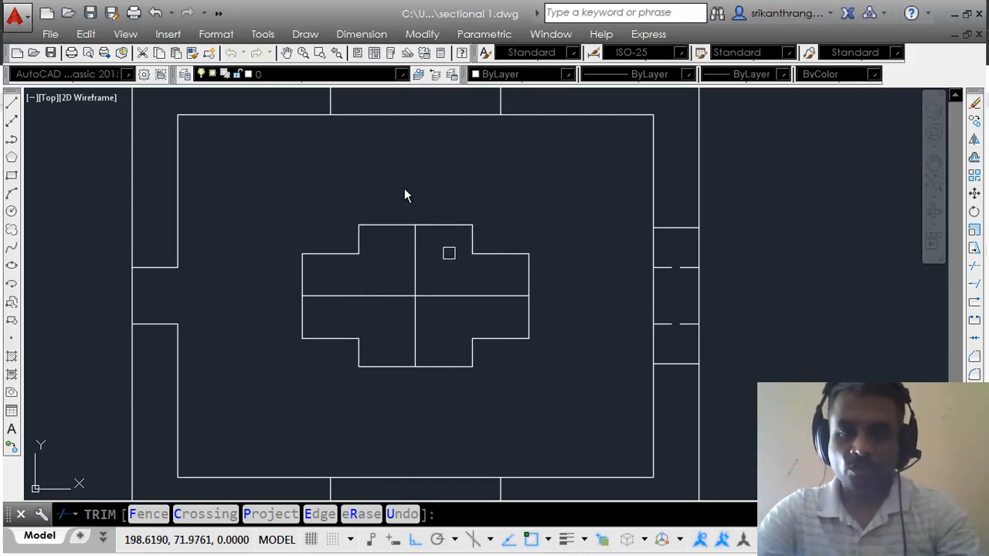
{"action": "left_click", "coordinate": [448, 254]}
{"action": "key", "text": "Escape"}
{"action": "left_click", "coordinate": [450, 276]}
{"action": "left_click", "coordinate": [383, 309]}
{"action": "key", "text": "Delete"}
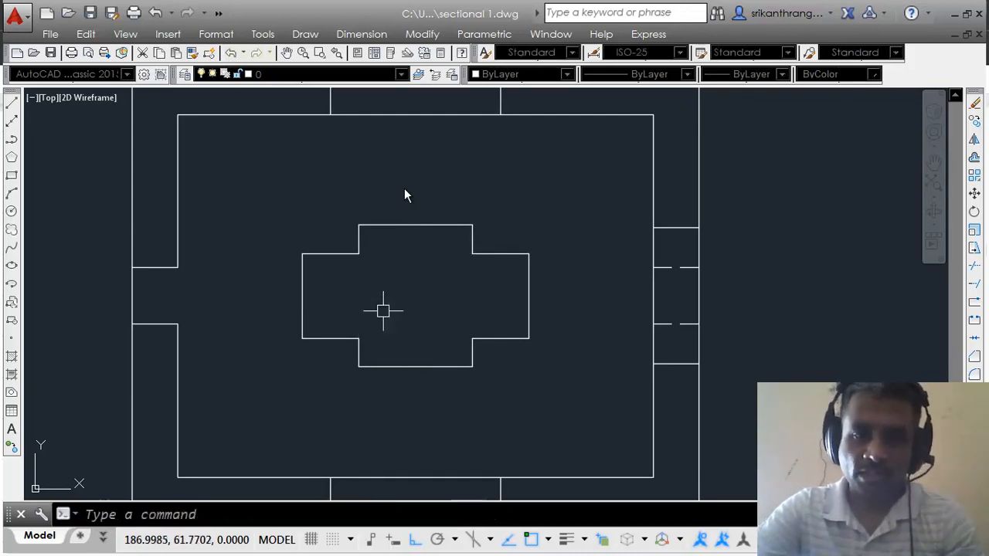
Step: Draw a line from the top view's upper-left corner up to 25 above the horizontal reference line, then about 120 units horizontally rightward
{"action": "scroll", "coordinate": [421, 301], "scroll_direction": "down", "scroll_amount": 2}
{"action": "scroll", "coordinate": [421, 301], "scroll_direction": "down", "scroll_amount": 2}
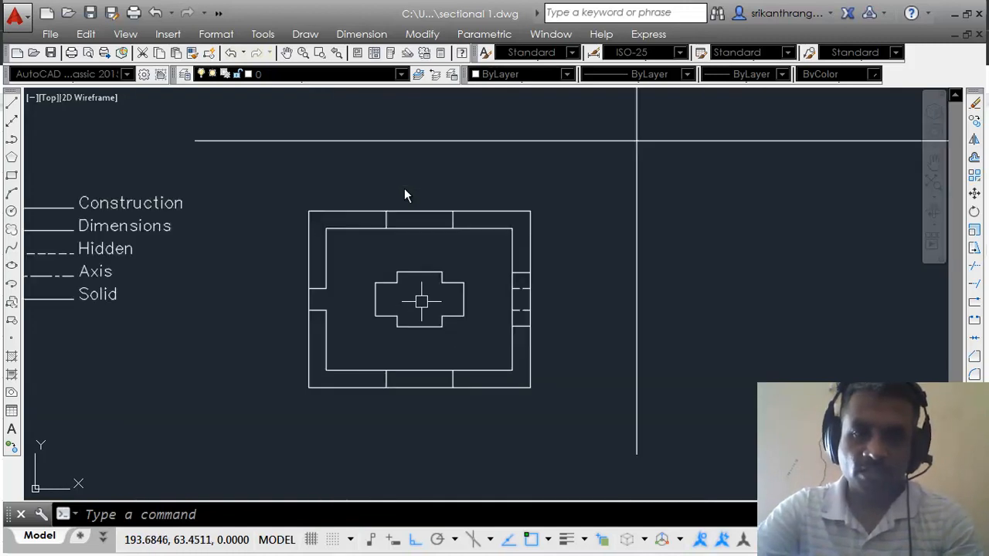
{"action": "middle_click_drag", "start_coordinate": [637, 140], "coordinate": [667, 151]}
{"action": "middle_click_drag", "start_coordinate": [498, 288], "coordinate": [474, 304]}
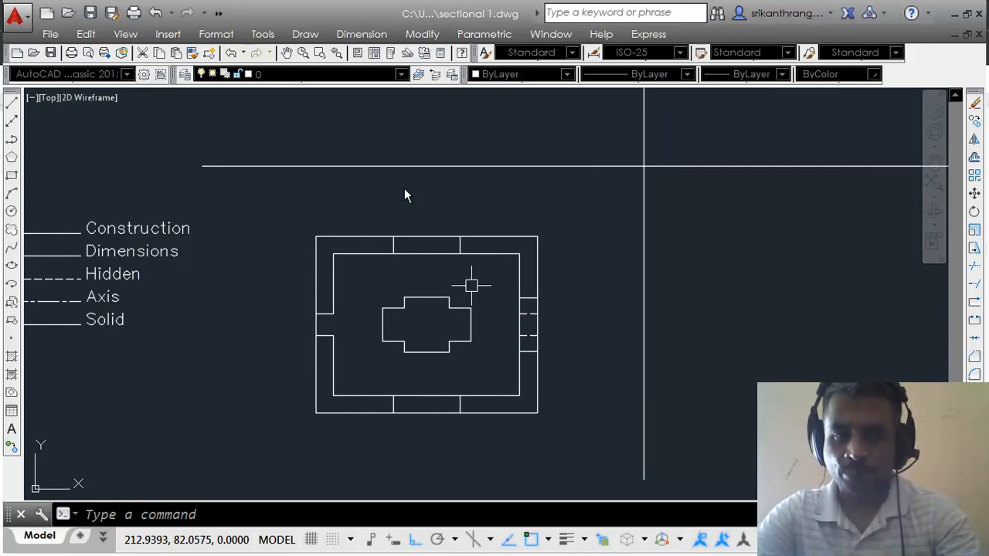
{"action": "key", "text": "alt+Tab"}
{"action": "key", "text": "alt+Tab"}
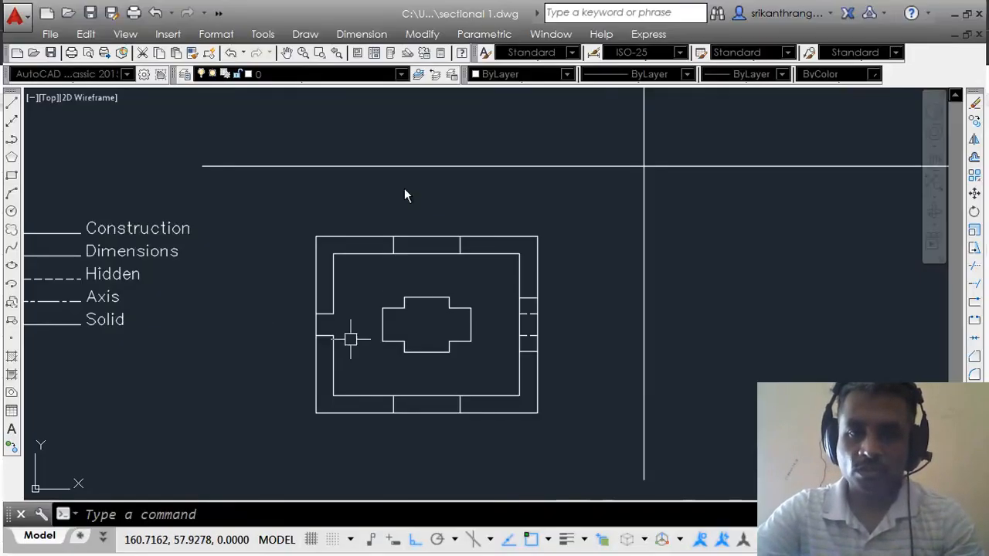
{"action": "mouse_move", "coordinate": [472, 279]}
{"action": "middle_mouse_down"}
{"action": "mouse_move", "coordinate": [441, 281]}
{"action": "mouse_move", "coordinate": [445, 302]}
{"action": "middle_mouse_up"}
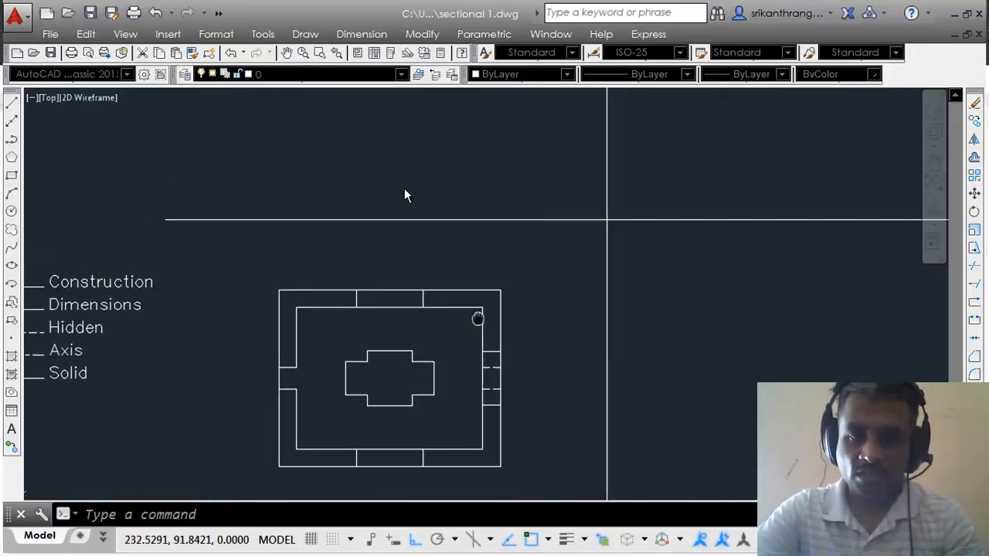
{"action": "type", "text": "l"}
{"action": "key", "text": "Return"}
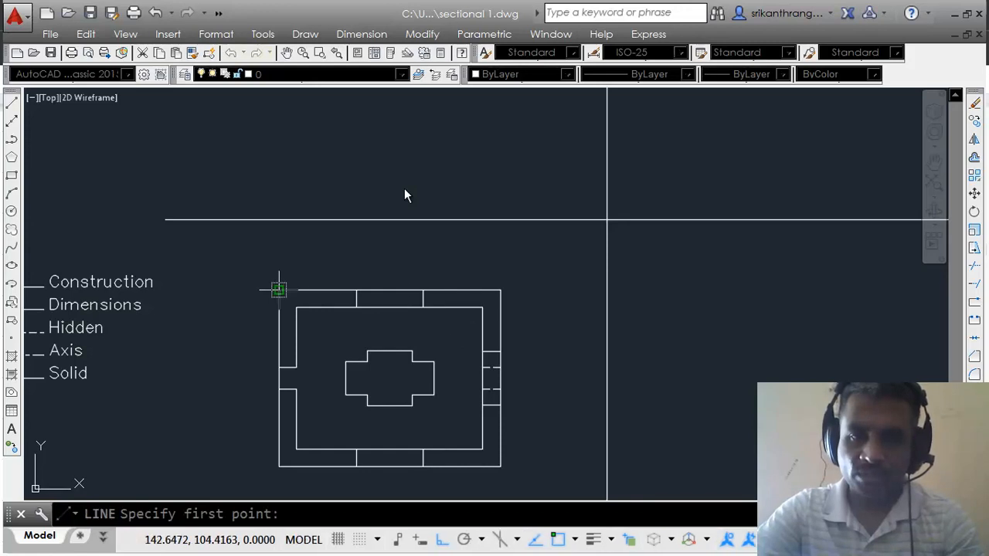
{"action": "left_click", "coordinate": [279, 290]}
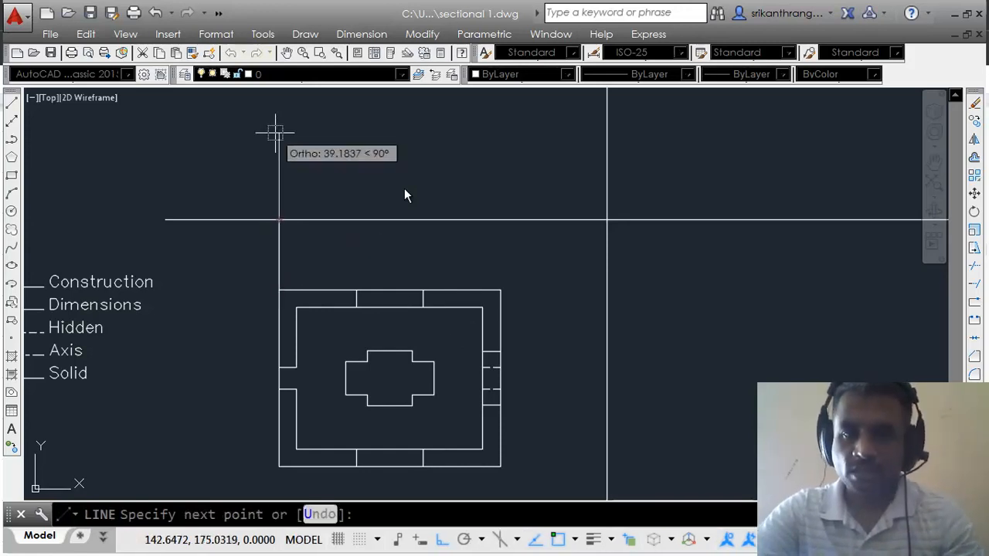
{"action": "key", "text": "alt+Tab"}
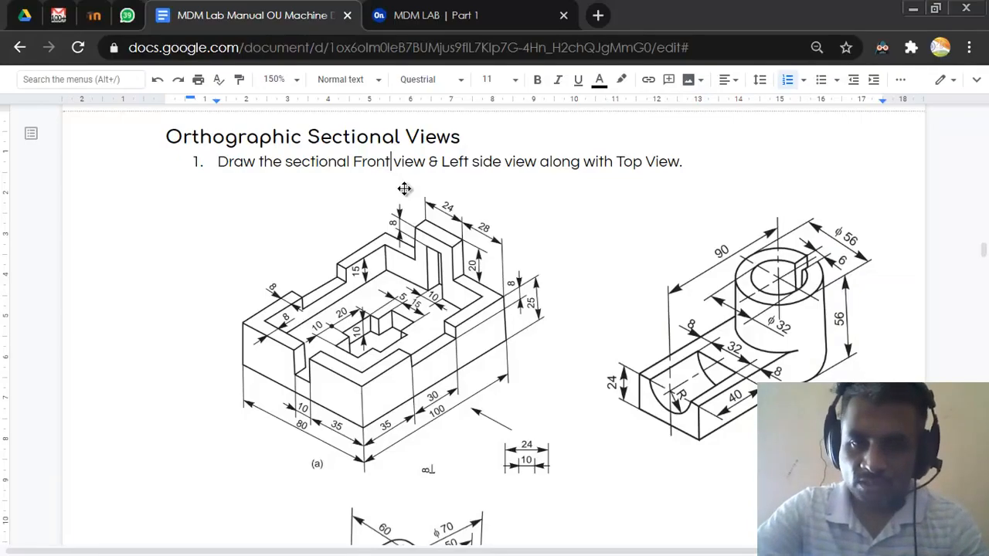
{"action": "key", "text": "alt+Tab"}
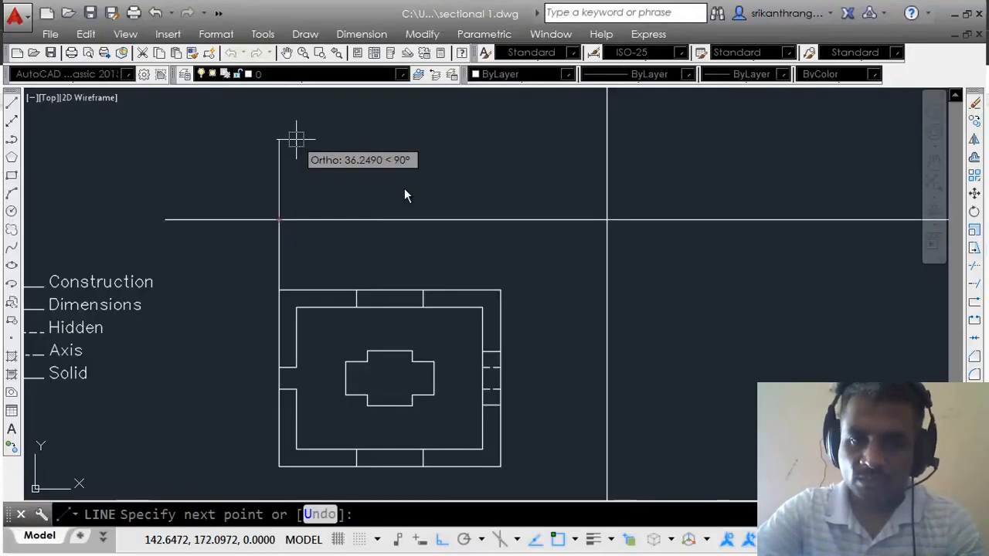
{"action": "type", "text": "25"}
{"action": "key", "text": "Return"}
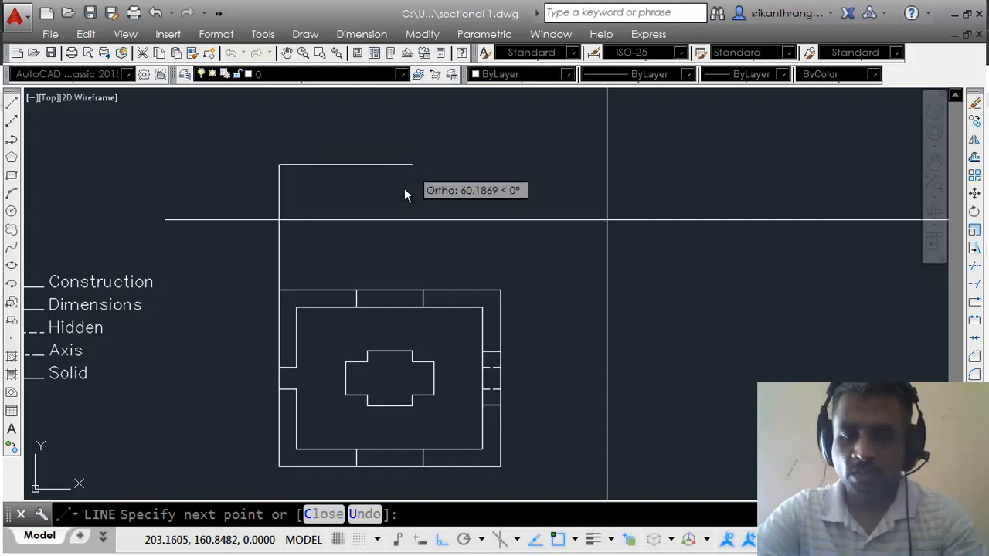
{"action": "left_click", "coordinate": [543, 172]}
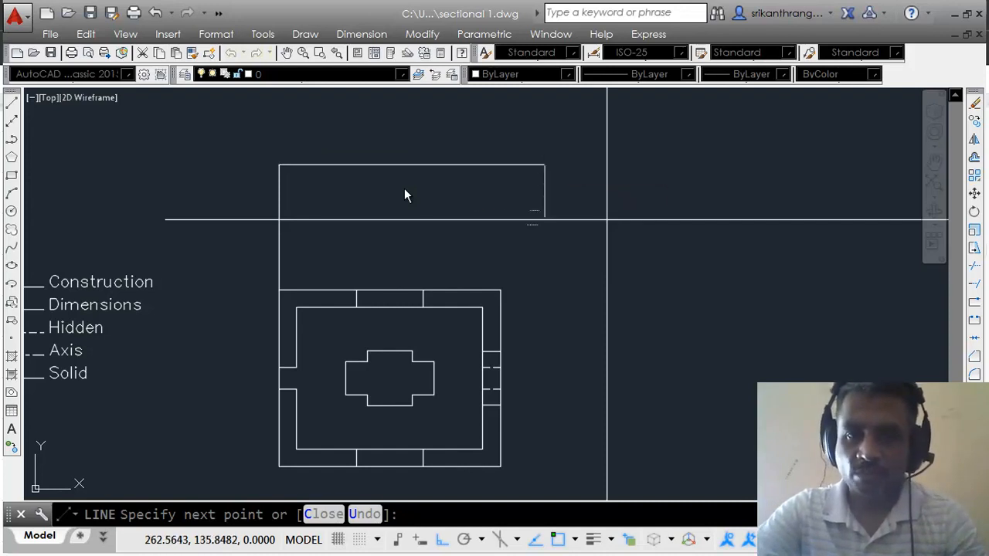
{"action": "key", "text": "Return"}
Step: Draw a vertical line from the top view's upper-right corner to the front view's top line and trim the line's overhang
{"action": "key", "text": "Return"}
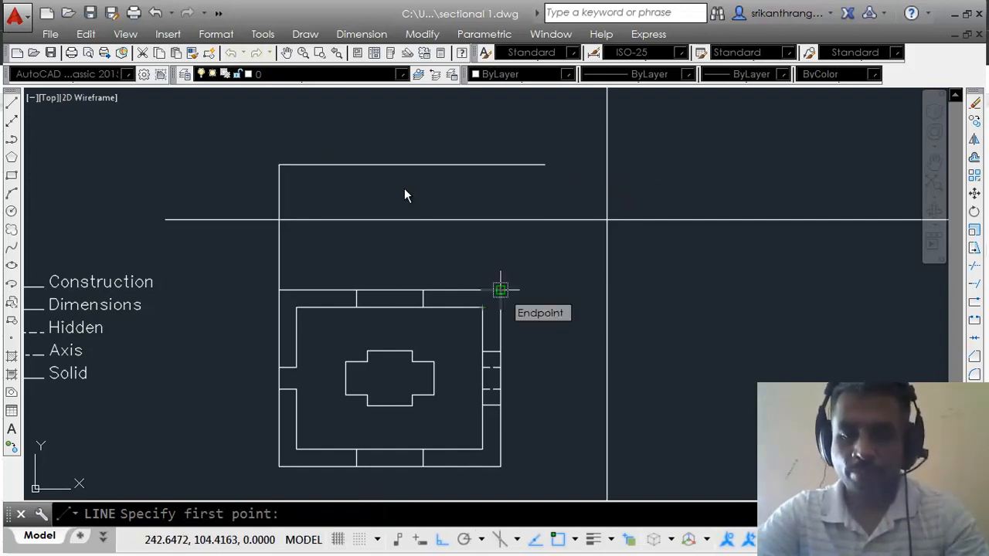
{"action": "left_click", "coordinate": [501, 290]}
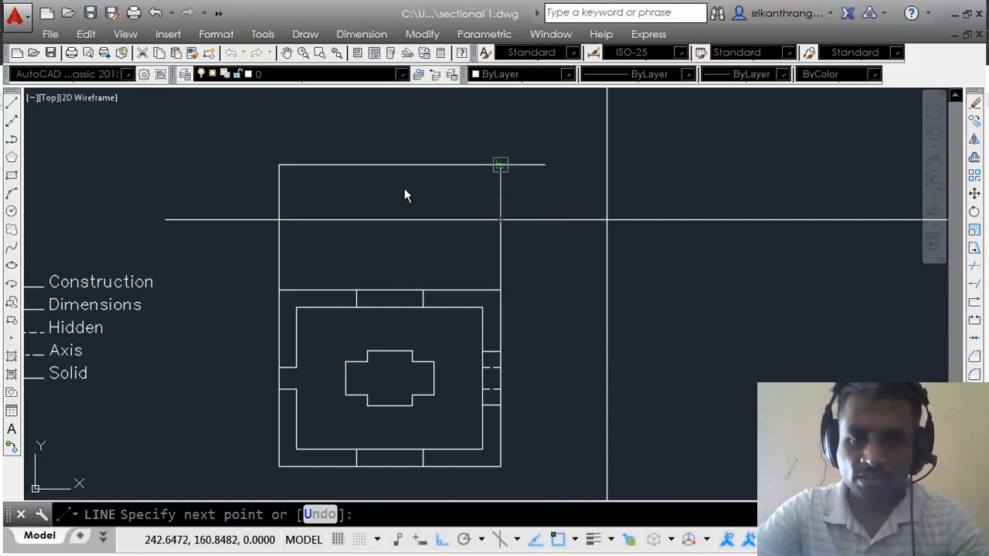
{"action": "left_click", "coordinate": [500, 164]}
{"action": "key", "text": "Return"}
{"action": "type", "text": "tr"}
{"action": "key", "text": "Return"}
{"action": "key", "text": "Return"}
{"action": "left_click", "coordinate": [527, 164]}
{"action": "key", "text": "Return"}
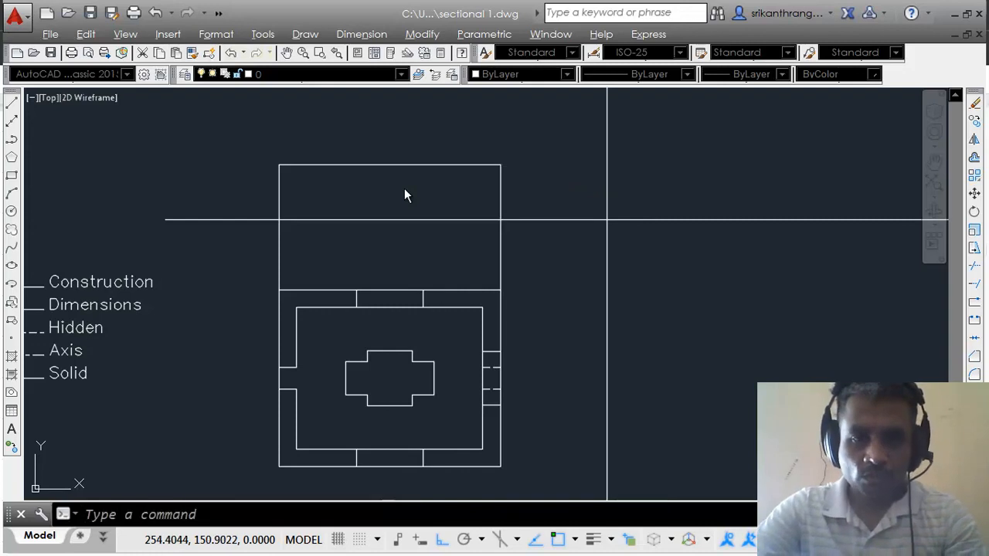
Step: Draw the raised wall section above the front view's upper-right corner, 20 high and 8 wide, after checking the reference drawing
{"action": "key", "text": "alt+Tab"}
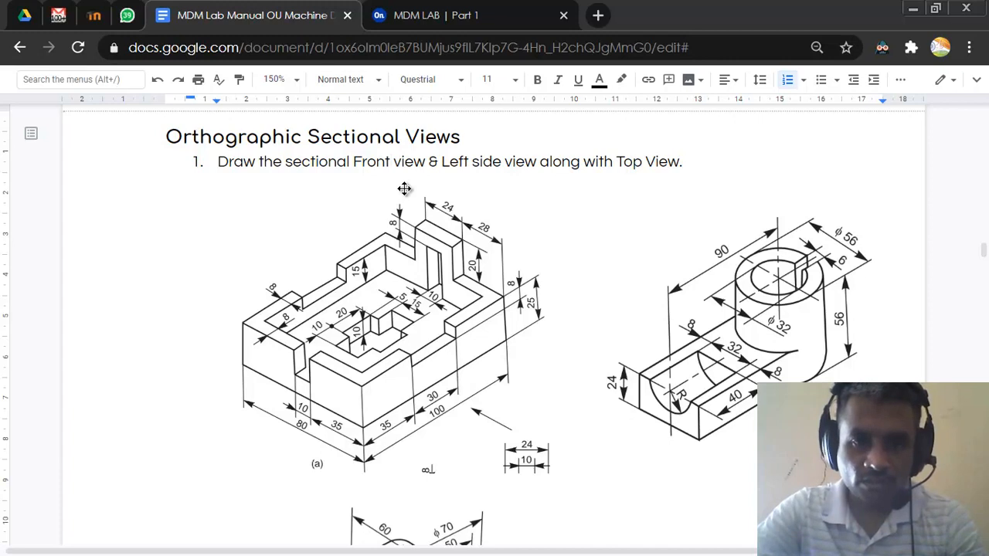
{"action": "key", "text": "alt+Tab"}
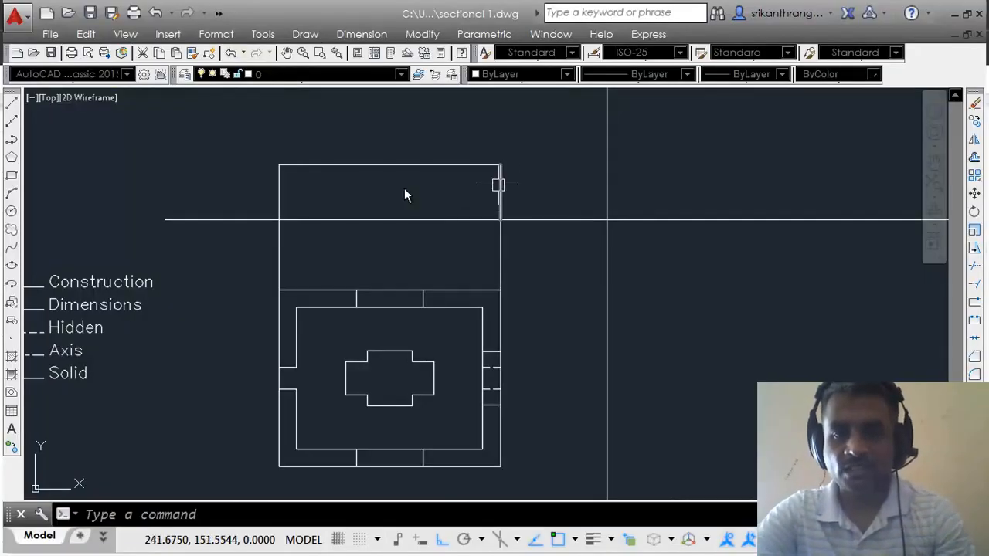
{"action": "type", "text": "l"}
{"action": "key", "text": "Return"}
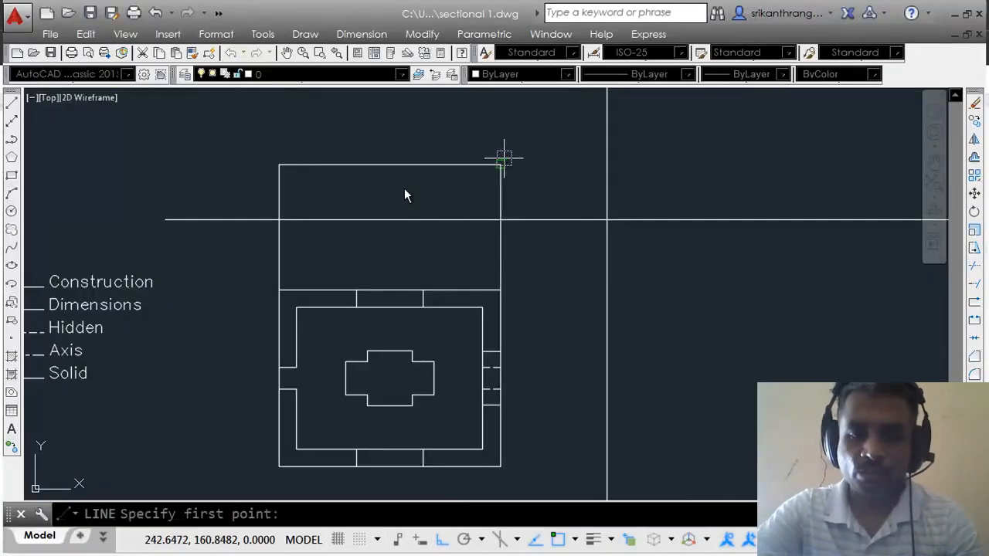
{"action": "left_click", "coordinate": [500, 164]}
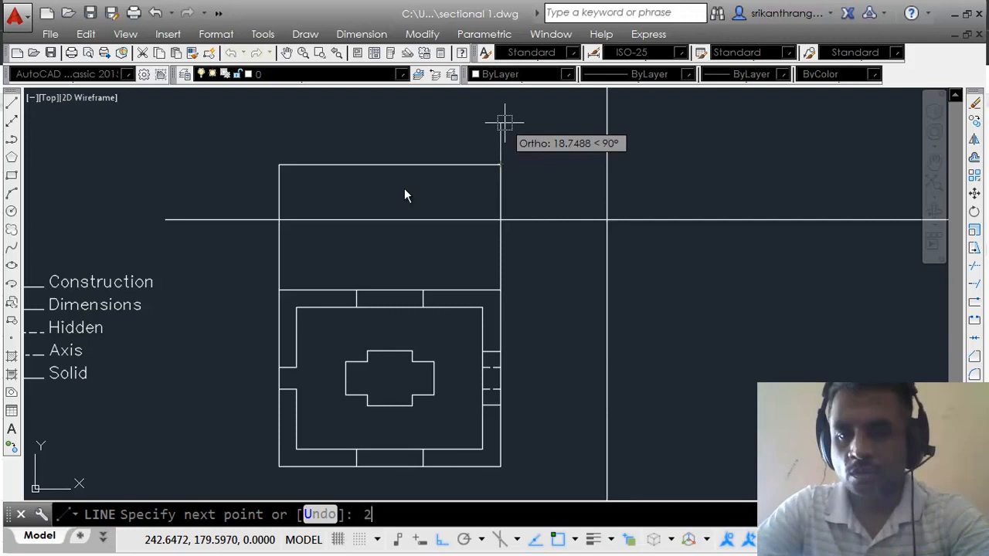
{"action": "key", "text": "Return"}
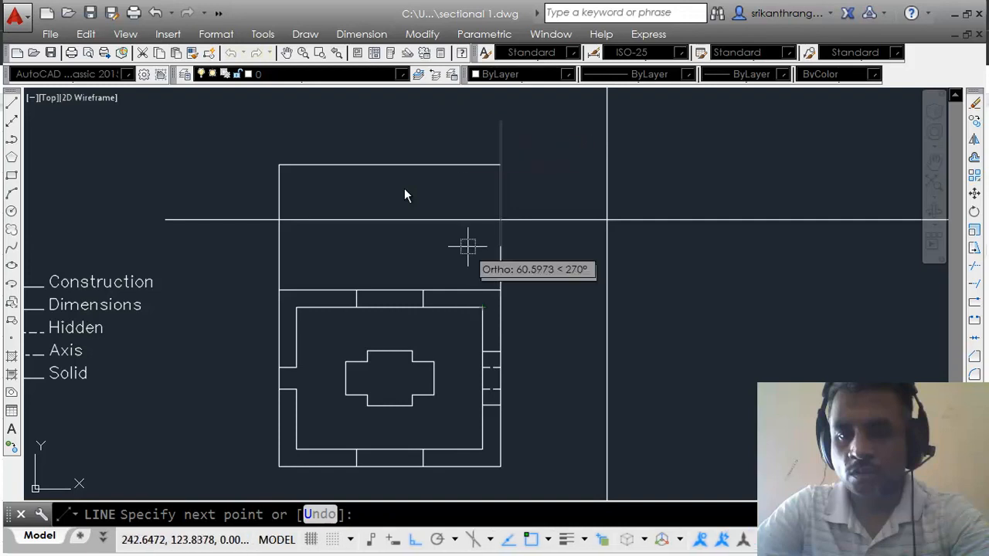
{"action": "left_click", "coordinate": [482, 121]}
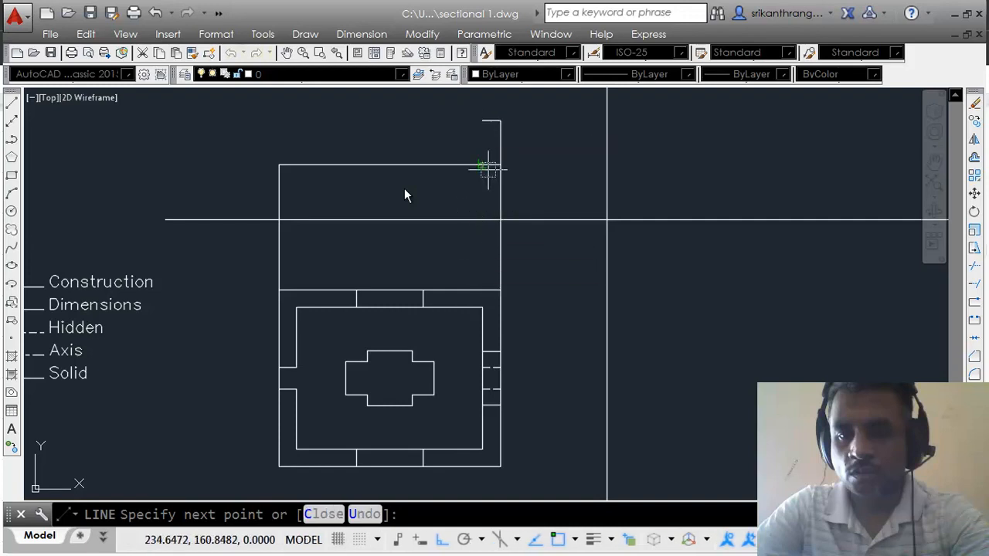
{"action": "left_click", "coordinate": [488, 167]}
{"action": "key", "text": "Escape"}
{"action": "middle_click_drag", "start_coordinate": [510, 221], "coordinate": [515, 227]}
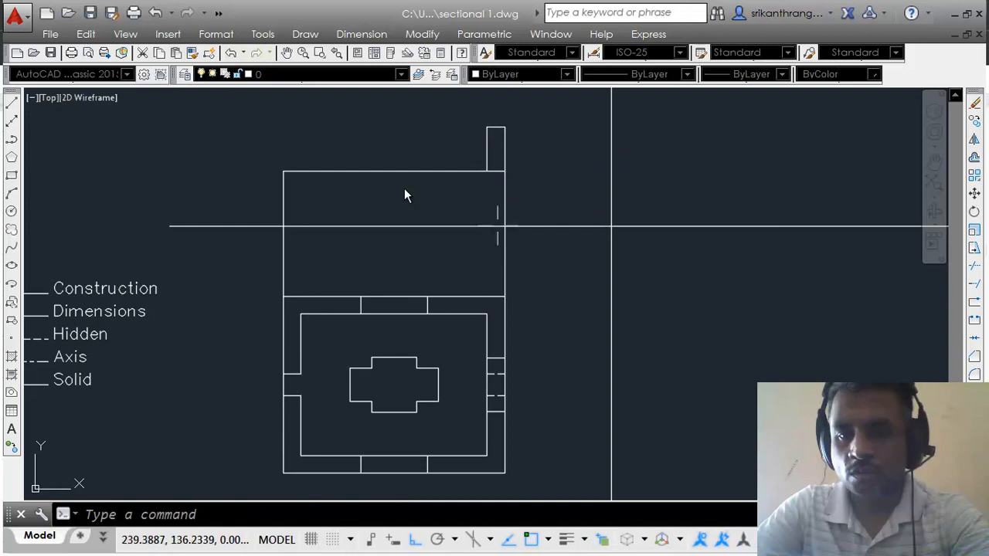
Step: Check the dimensioned reference drawing, then switch to the Onshape model of the part and examine its walls and central opening from several angles
{"action": "key", "text": "alt+Tab"}
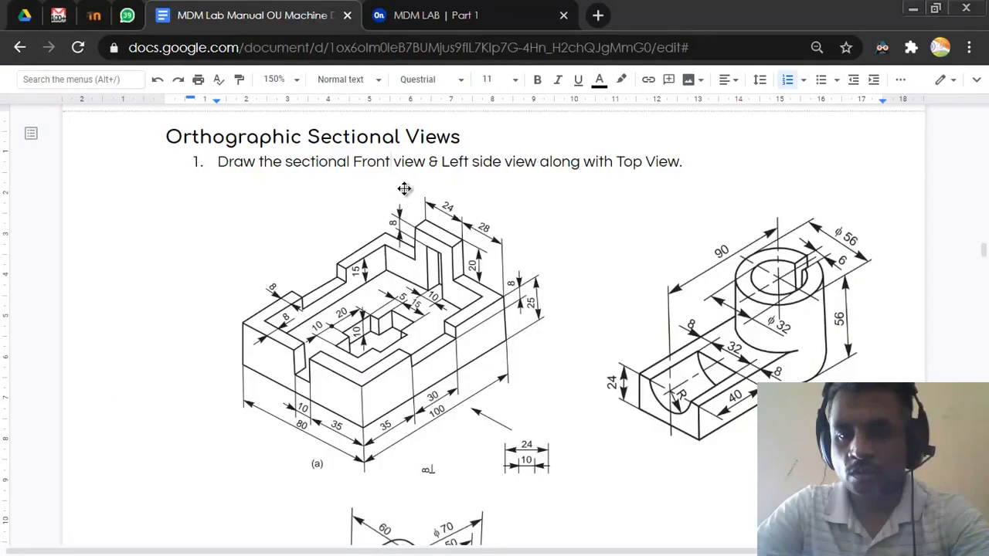
{"action": "key", "text": "alt+Tab"}
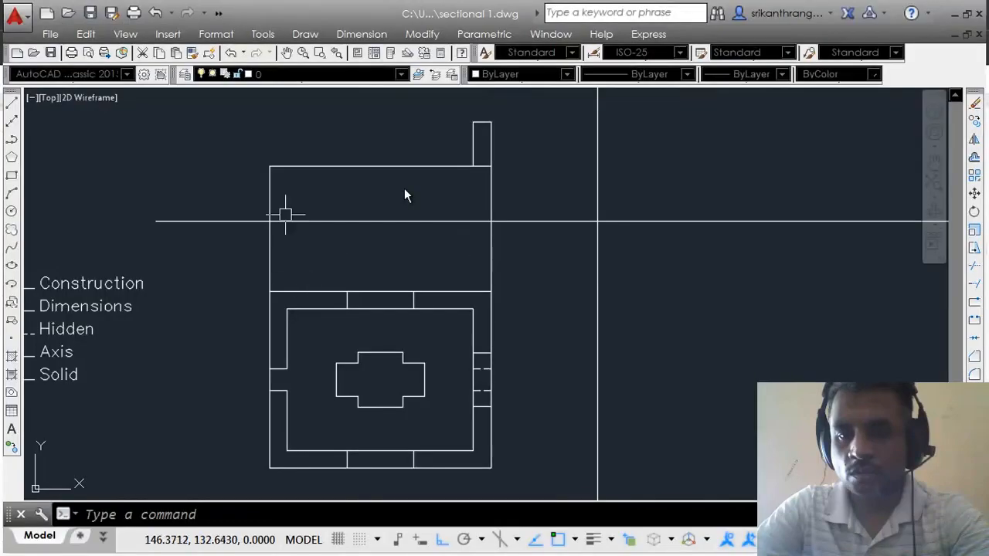
{"action": "key", "text": "alt+Tab"}
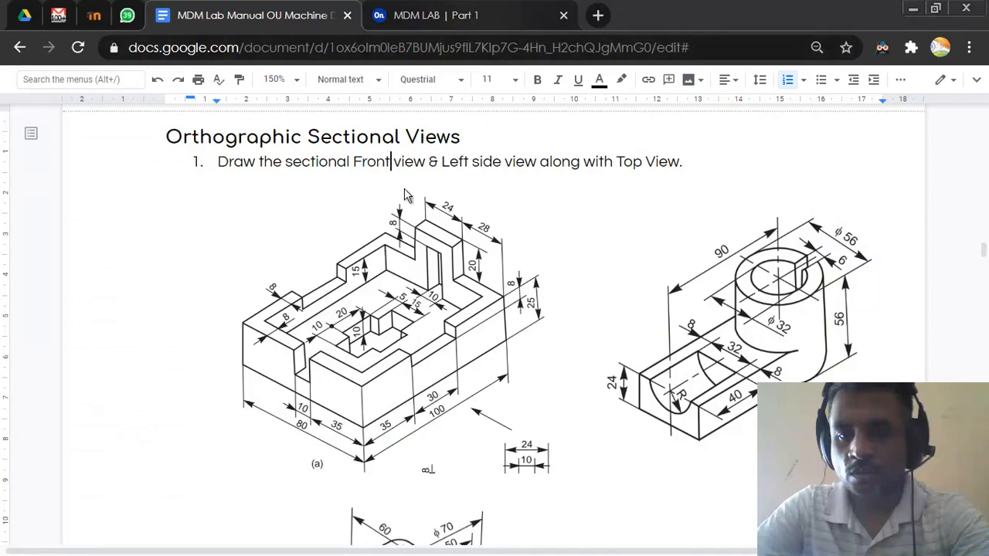
{"action": "key", "text": "ctrl+Tab"}
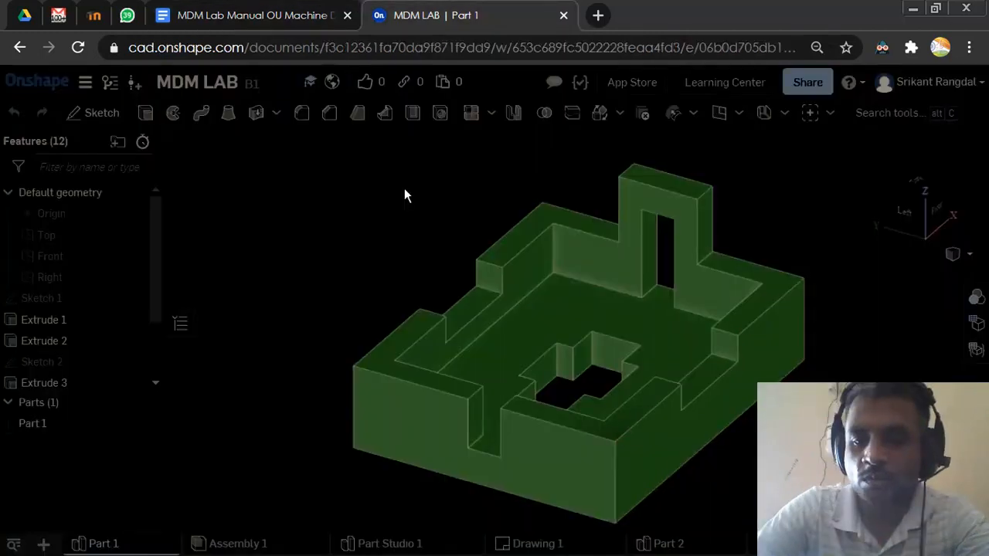
{"action": "mouse_move", "coordinate": [695, 421]}
{"action": "right_mouse_down"}
{"action": "mouse_move", "coordinate": [637, 433]}
{"action": "mouse_move", "coordinate": [645, 429]}
{"action": "mouse_move", "coordinate": [541, 401]}
{"action": "mouse_move", "coordinate": [533, 333]}
{"action": "mouse_move", "coordinate": [687, 240]}
{"action": "mouse_move", "coordinate": [564, 290]}
{"action": "mouse_move", "coordinate": [549, 262]}
{"action": "mouse_move", "coordinate": [575, 243]}
{"action": "mouse_move", "coordinate": [576, 252]}
{"action": "right_mouse_up"}
{"action": "mouse_move", "coordinate": [576, 252]}
{"action": "middle_mouse_down"}
{"action": "mouse_move", "coordinate": [534, 228]}
{"action": "mouse_move", "coordinate": [509, 230]}
{"action": "middle_mouse_up"}
{"action": "mouse_move", "coordinate": [653, 361]}
{"action": "right_mouse_down"}
{"action": "mouse_move", "coordinate": [656, 321]}
{"action": "mouse_move", "coordinate": [626, 346]}
{"action": "mouse_move", "coordinate": [631, 332]}
{"action": "right_mouse_up"}
{"action": "right_click_drag", "start_coordinate": [630, 298], "coordinate": [653, 331]}
{"action": "right_click_drag", "start_coordinate": [556, 270], "coordinate": [545, 283]}
{"action": "middle_click_drag", "start_coordinate": [545, 282], "coordinate": [509, 285]}
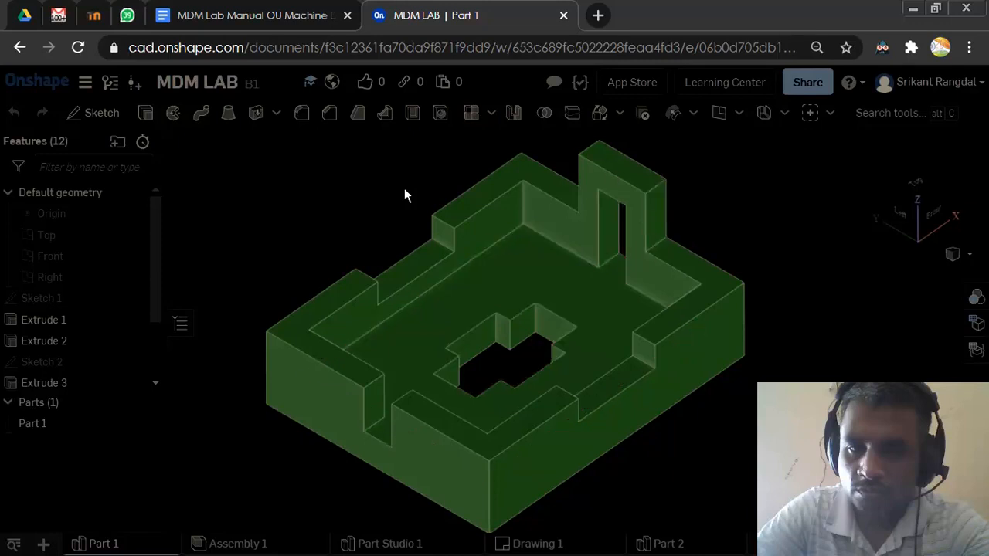
Step: Create a section view of the part parallel to its long front face, with the section plane moved to the middle
{"action": "left_click", "coordinate": [959, 254]}
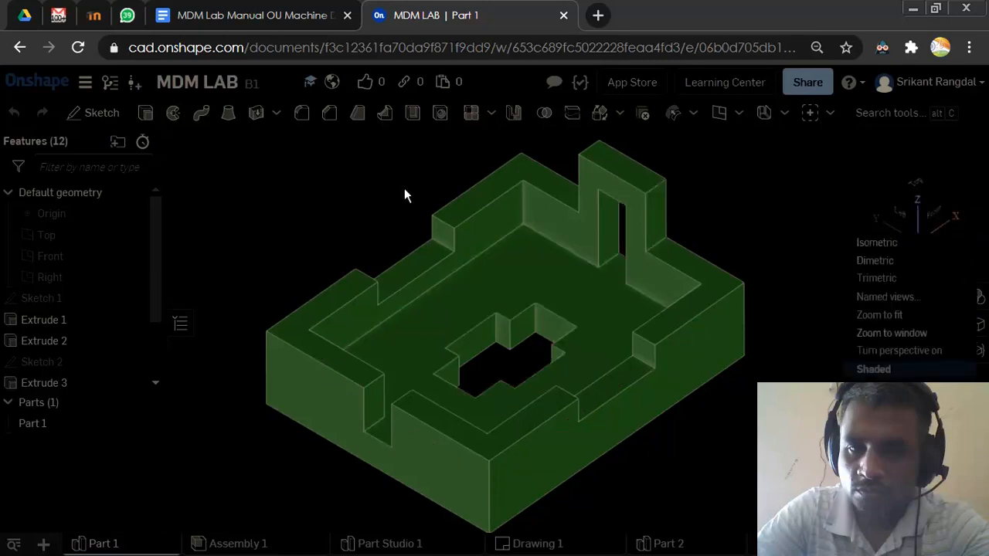
{"action": "left_click", "coordinate": [889, 497]}
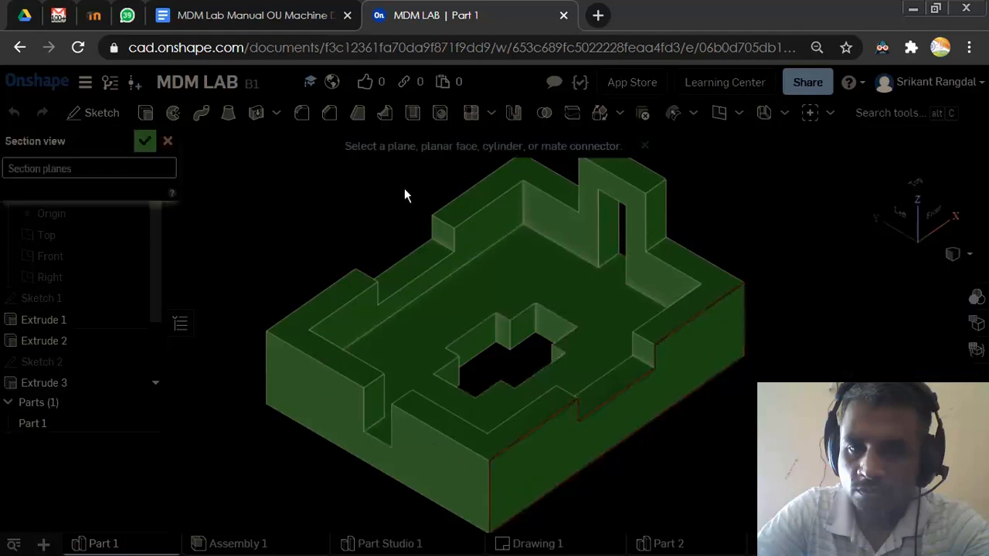
{"action": "left_click", "coordinate": [616, 417]}
{"action": "mouse_move", "coordinate": [617, 408]}
{"action": "left_mouse_down"}
{"action": "mouse_move", "coordinate": [588, 382]}
{"action": "mouse_move", "coordinate": [563, 319]}
{"action": "mouse_move", "coordinate": [506, 349]}
{"action": "mouse_move", "coordinate": [556, 314]}
{"action": "left_mouse_up"}
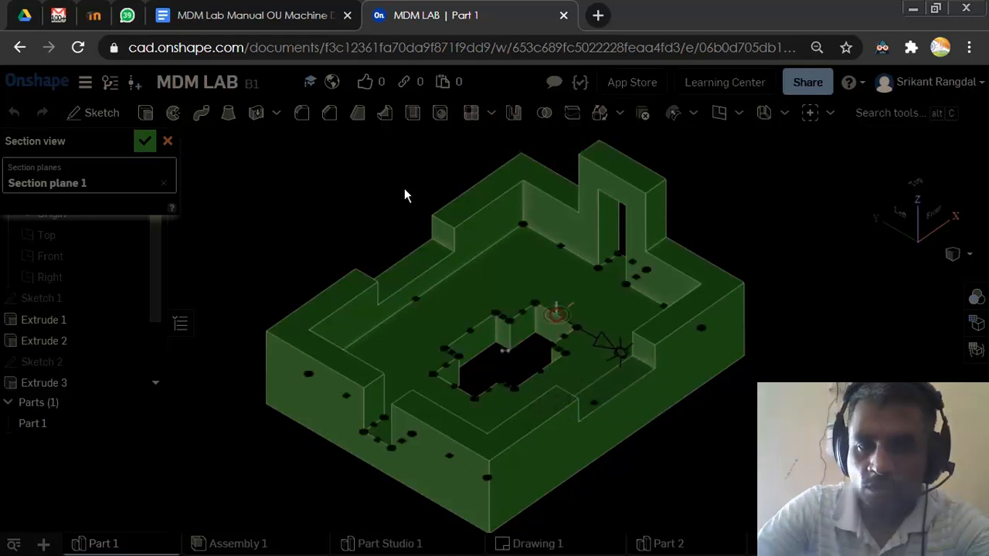
{"action": "left_click", "coordinate": [405, 190]}
Step: Examine the sectioned part's cut faces and remaining edges from several angles
{"action": "middle_click_drag", "start_coordinate": [405, 190], "coordinate": [419, 206]}
{"action": "mouse_move", "coordinate": [419, 206]}
{"action": "right_mouse_down"}
{"action": "mouse_move", "coordinate": [419, 191]}
{"action": "mouse_move", "coordinate": [405, 196]}
{"action": "right_mouse_up"}
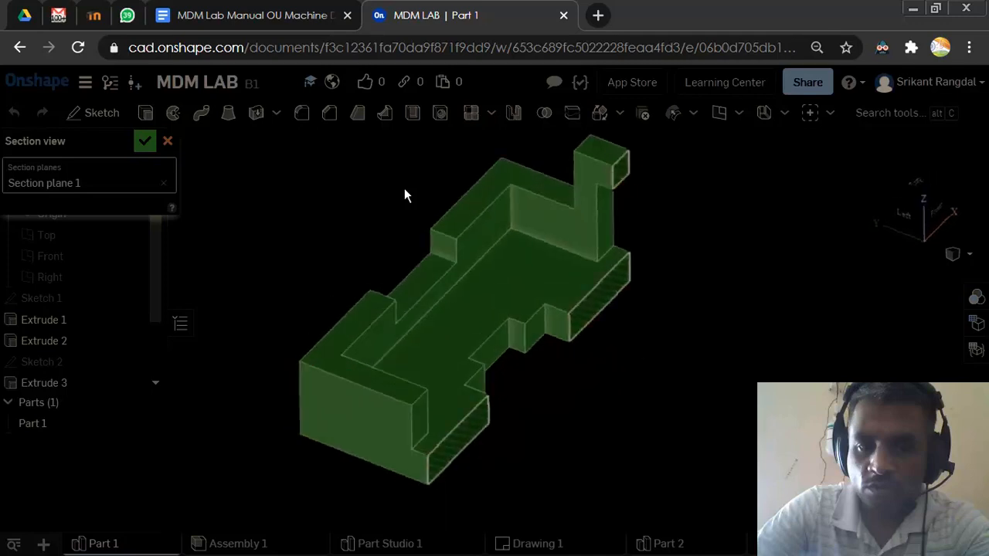
{"action": "right_click_drag", "start_coordinate": [405, 196], "coordinate": [405, 195]}
{"action": "key", "text": "Left"}
{"action": "key", "text": "Left"}
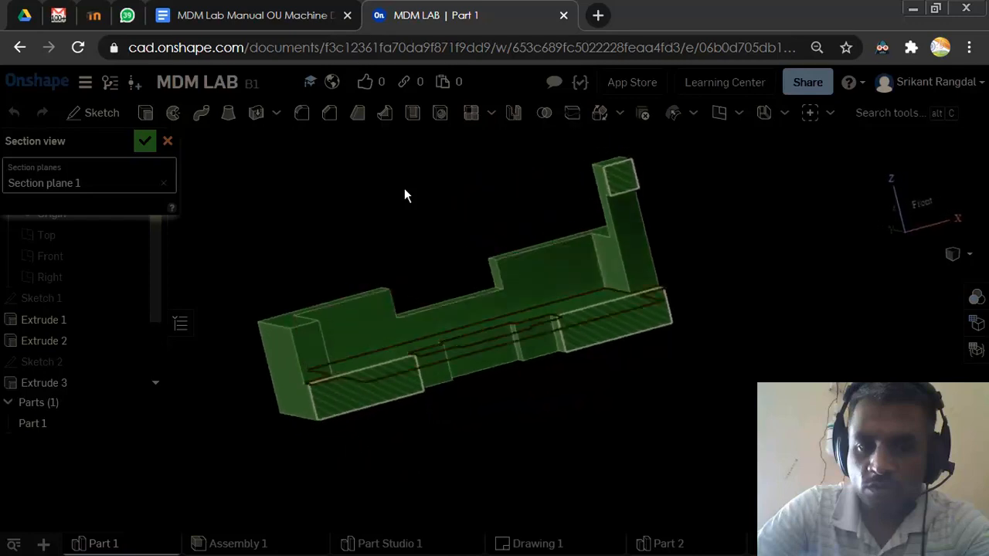
{"action": "key", "text": "Right"}
{"action": "key", "text": "Right"}
{"action": "key", "text": "Down"}
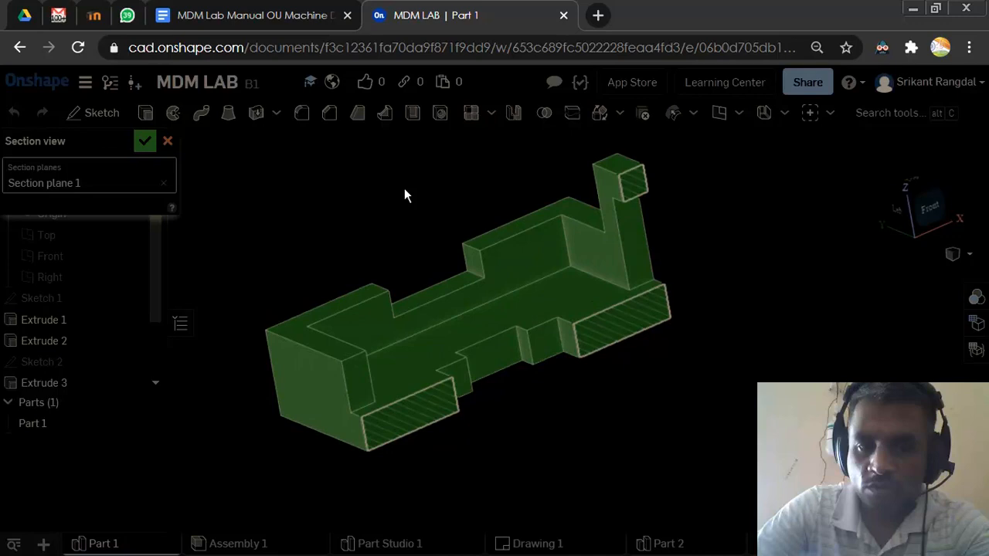
Step: Check the section from the front, switch to AutoCAD, and offset the front view's outer vertical edges inward through the top view's inner wall corners
{"action": "key", "text": "shift+1"}
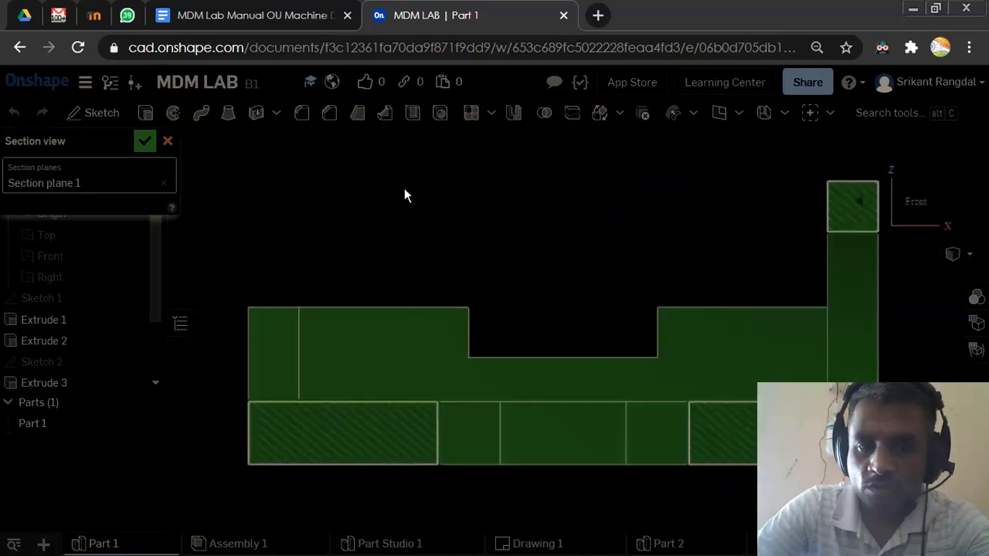
{"action": "key", "text": "f"}
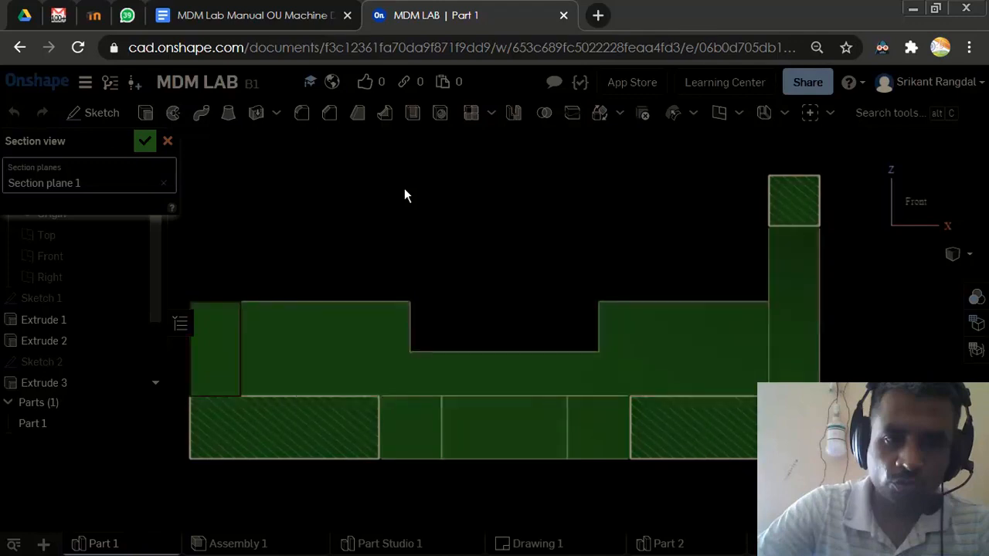
{"action": "key", "text": "shift+7"}
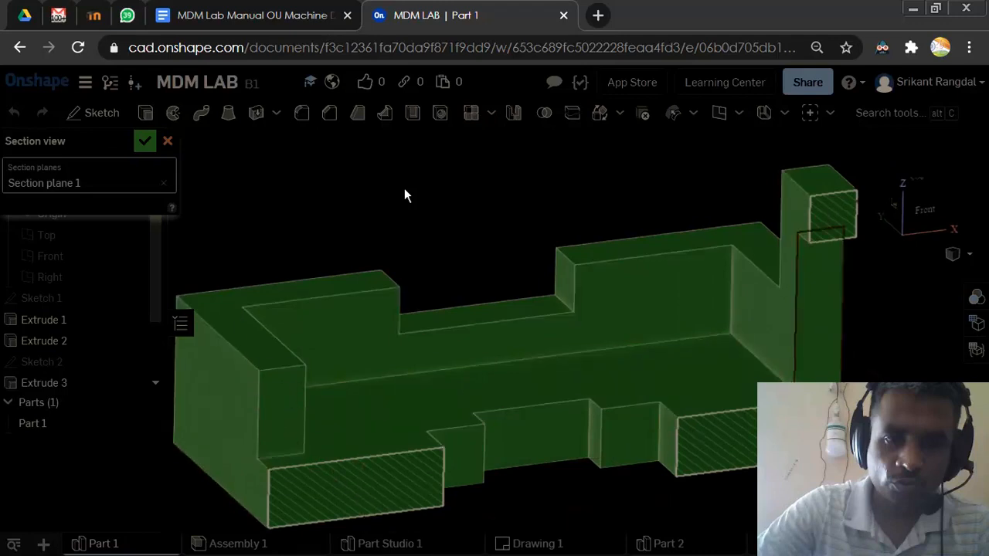
{"action": "key", "text": "alt+Tab"}
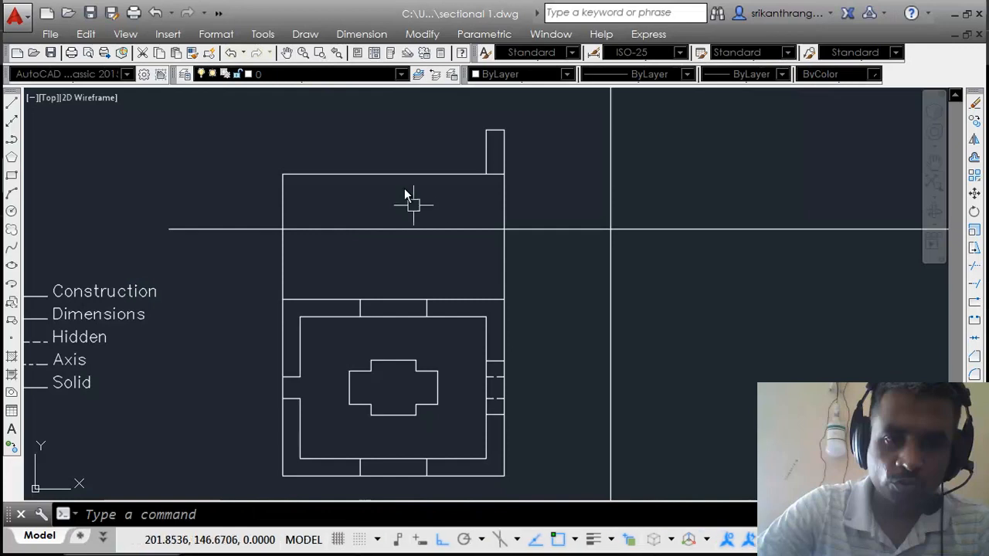
{"action": "type", "text": "o"}
{"action": "key", "text": "Return"}
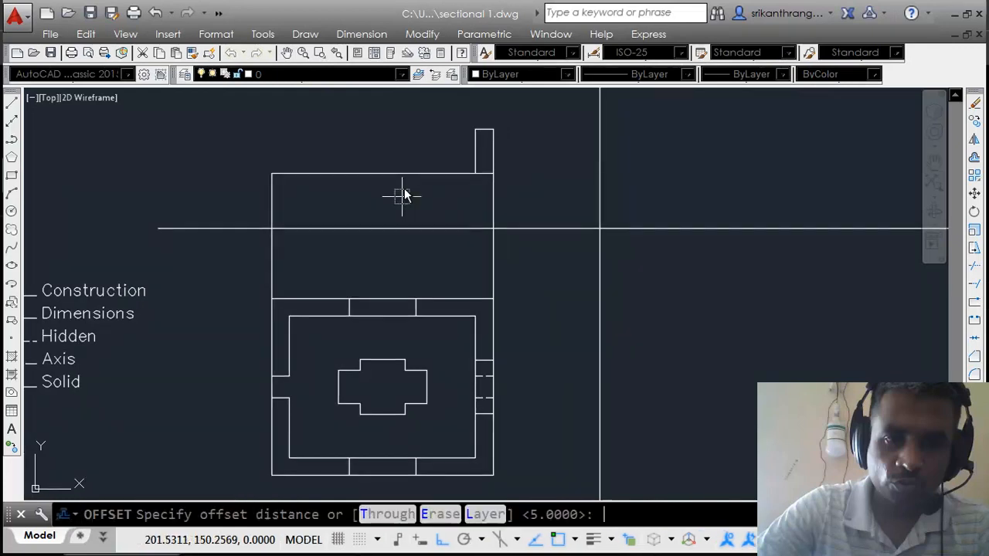
{"action": "key", "text": "Return"}
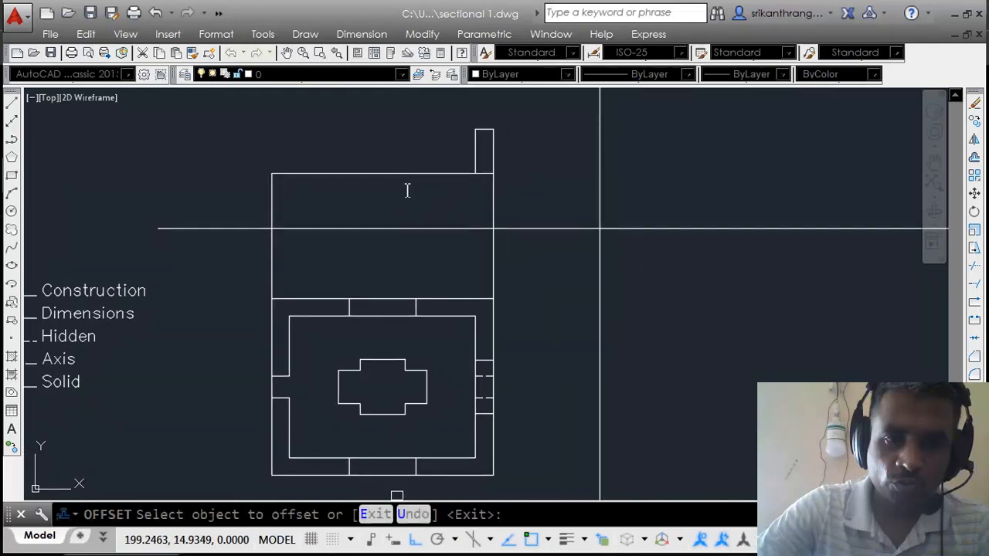
{"action": "left_click", "coordinate": [271, 202]}
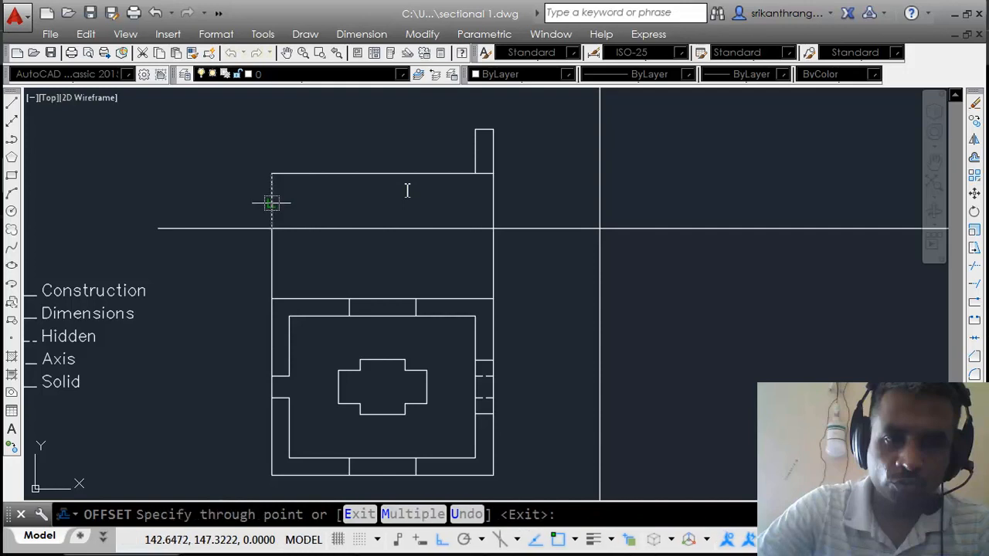
{"action": "left_click", "coordinate": [289, 317]}
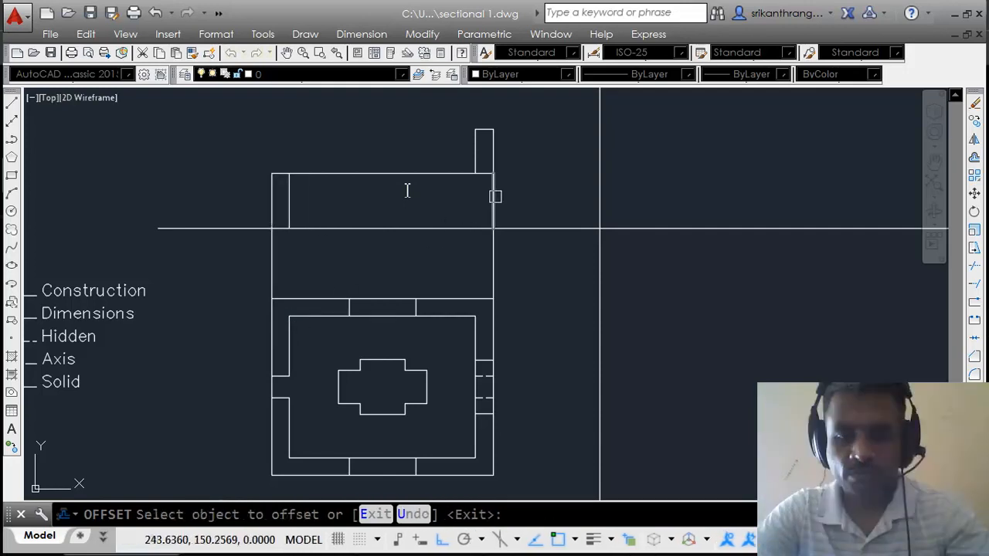
{"action": "left_click", "coordinate": [493, 197]}
{"action": "left_click", "coordinate": [478, 324]}
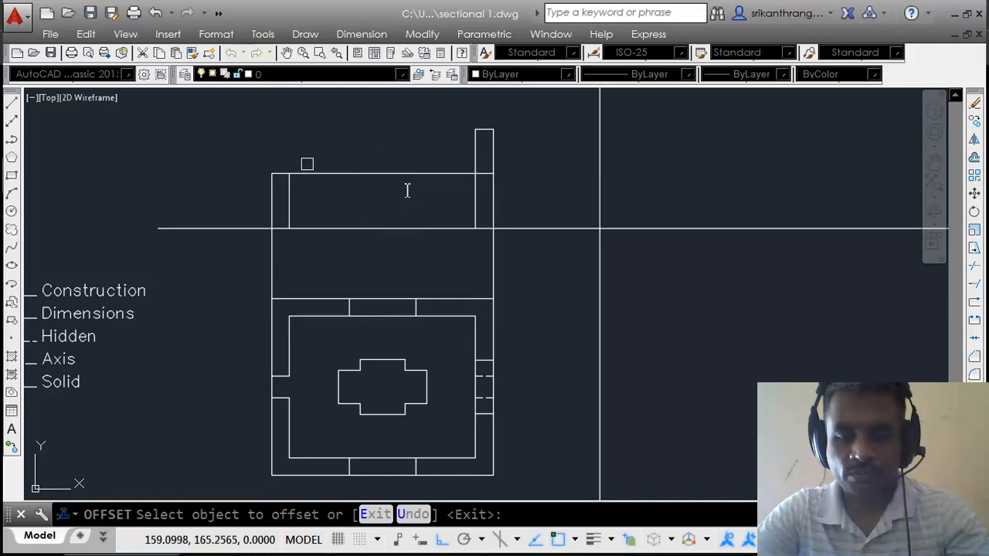
{"action": "key", "text": "Escape"}
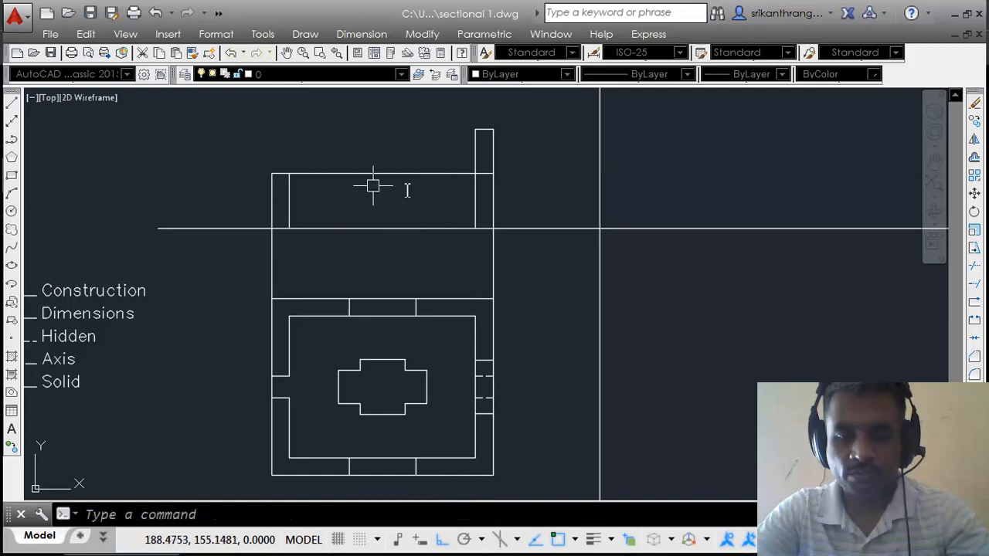
Step: Check the dimensioned reference drawing, then offset the front view's base line 10 upward to form the floor line
{"action": "key", "text": "alt+Tab"}
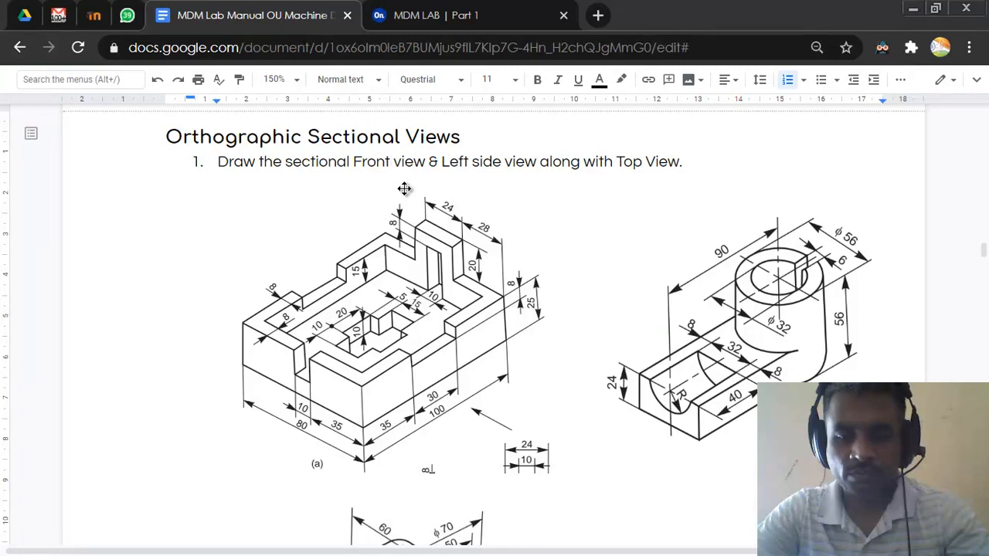
{"action": "key", "text": "alt+Tab"}
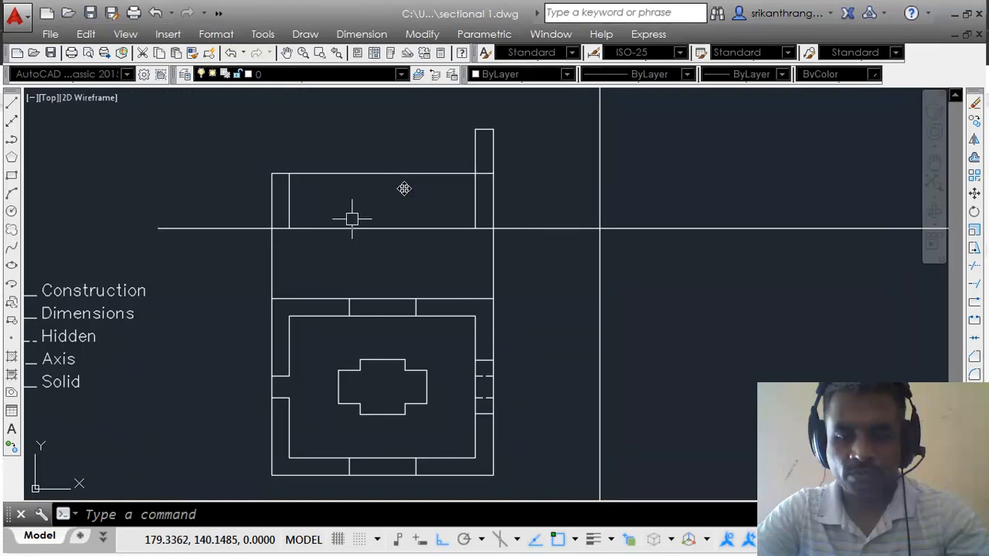
{"action": "type", "text": "0"}
{"action": "key", "text": "BackSpace"}
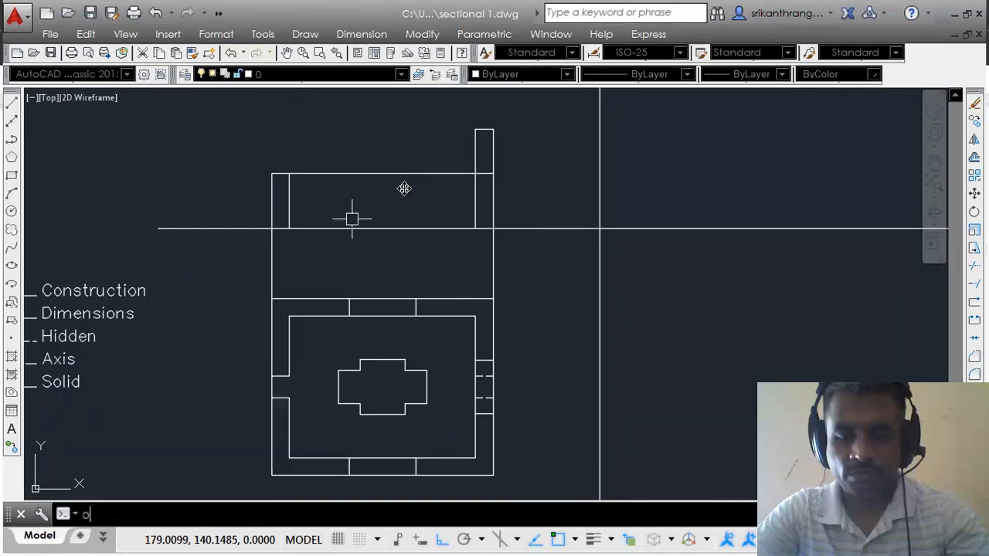
{"action": "key", "text": "Return"}
{"action": "type", "text": "10"}
{"action": "key", "text": "Return"}
{"action": "left_click", "coordinate": [366, 227]}
{"action": "left_click", "coordinate": [365, 202]}
{"action": "key", "text": "Return"}
Step: Trim the floor line's ends back to the inner wall lines and trim the inner wall lines below the floor line
{"action": "type", "text": "tr"}
{"action": "key", "text": "Return"}
{"action": "key", "text": "Return"}
{"action": "left_click", "coordinate": [245, 206]}
{"action": "left_click", "coordinate": [280, 206]}
{"action": "left_click", "coordinate": [287, 218]}
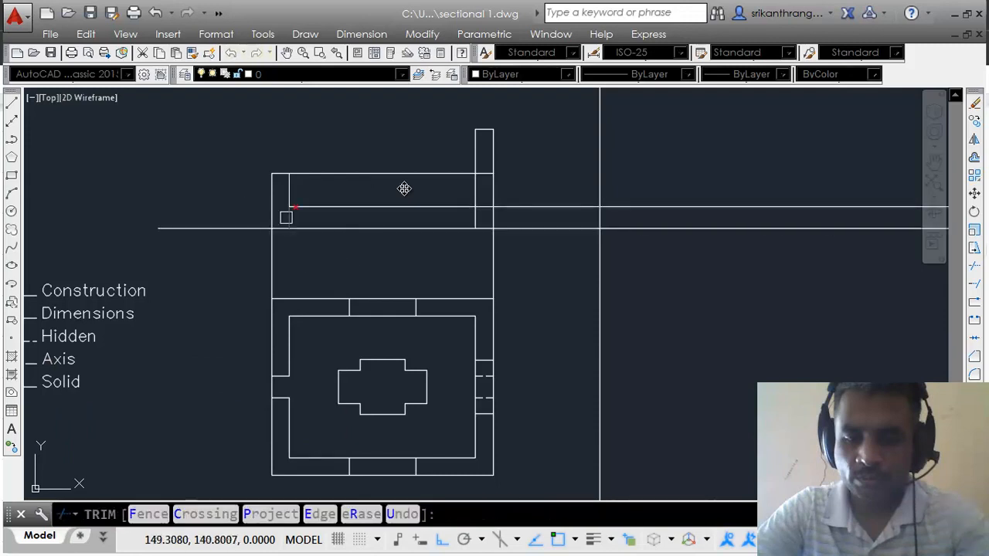
{"action": "left_click", "coordinate": [484, 217]}
{"action": "left_click", "coordinate": [482, 209]}
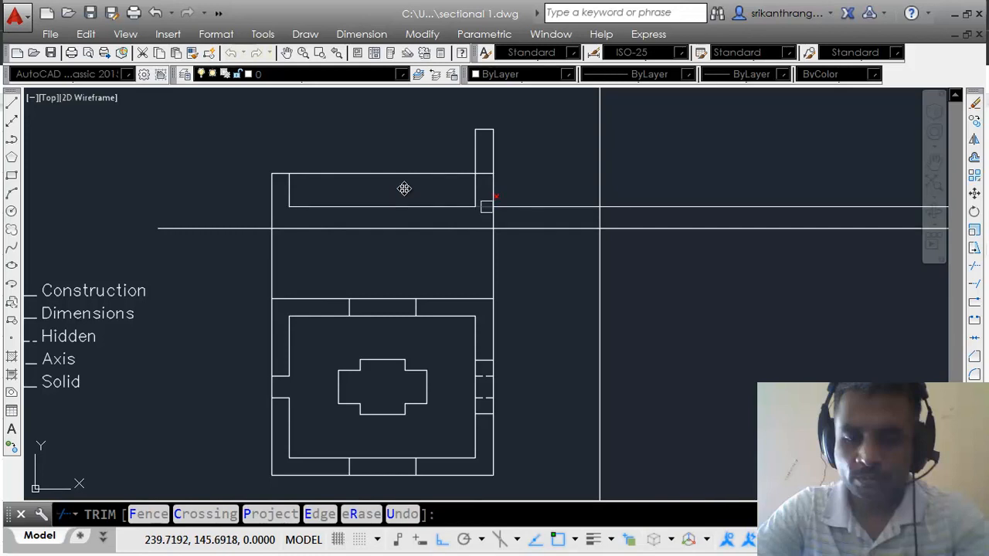
{"action": "key", "text": "Return"}
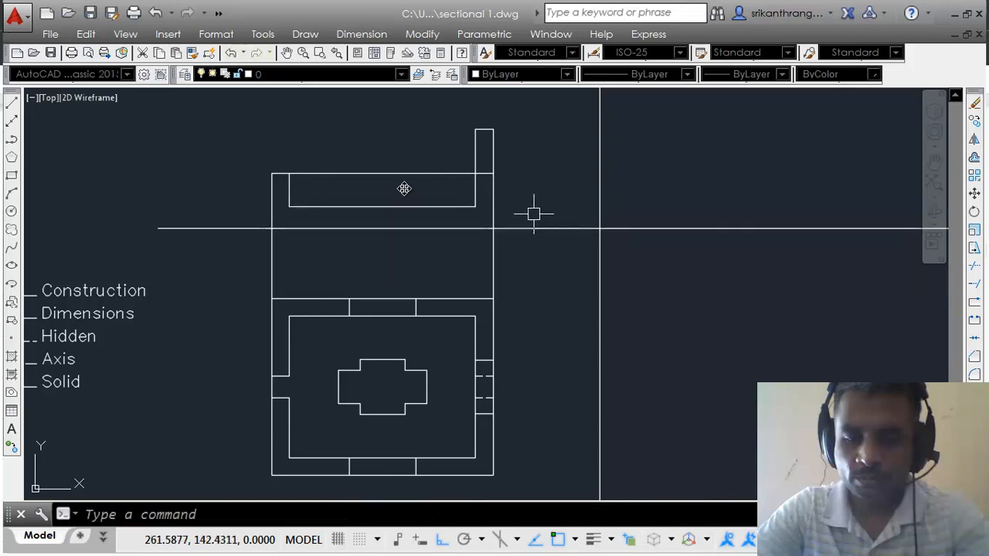
Step: Extend the front view's floor line to both outer vertical edges
{"action": "type", "text": "ex"}
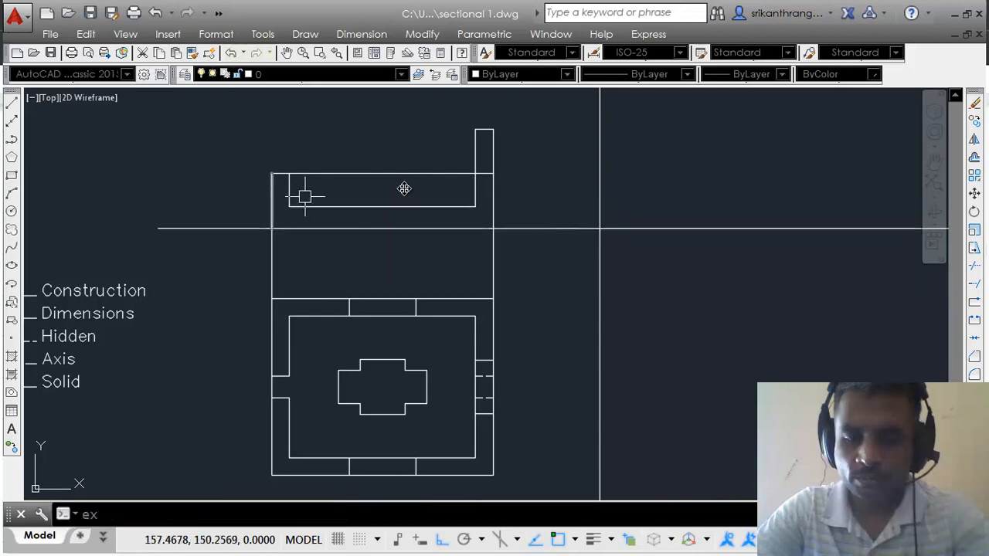
{"action": "key", "text": "Return"}
{"action": "key", "text": "Return"}
{"action": "left_click", "coordinate": [303, 207]}
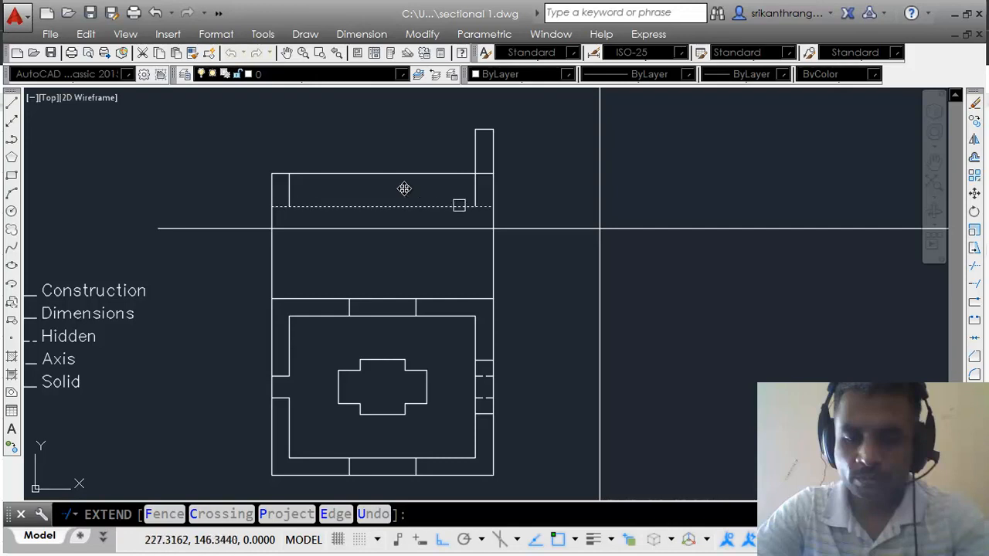
{"action": "key", "text": "Return"}
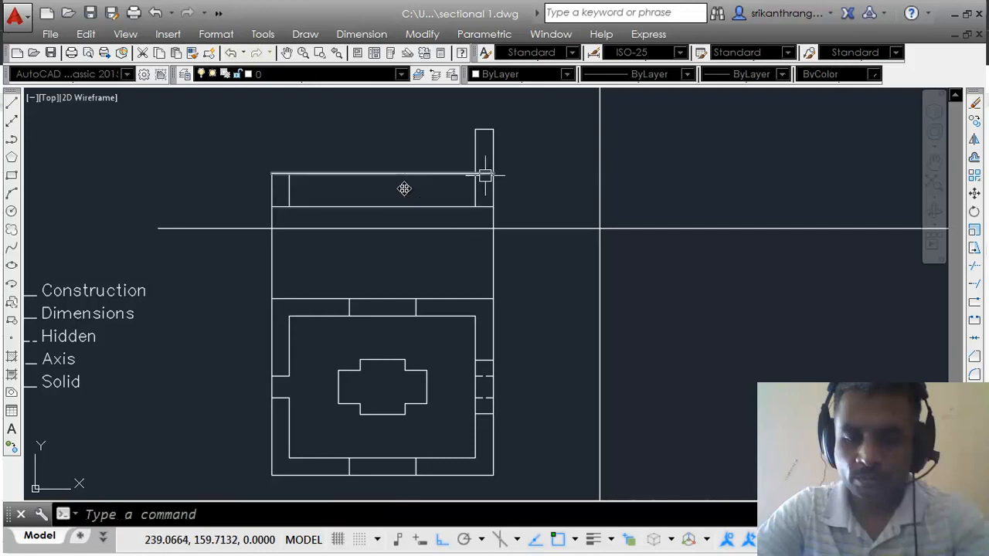
Step: Trim the horizontal segment crossing the raised wall section at the front view's upper-right corner
{"action": "type", "text": "tr"}
{"action": "key", "text": "Return"}
{"action": "key", "text": "Return"}
{"action": "left_click", "coordinate": [485, 174]}
{"action": "key", "text": "Return"}
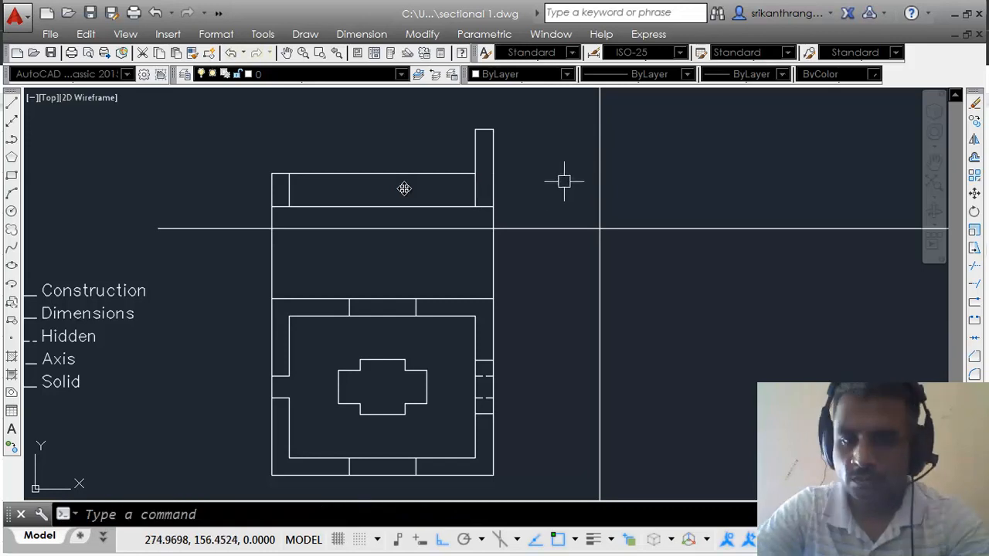
Step: Check the reference drawing, then offset the raised wall section's top edge 8 downward
{"action": "key", "text": "alt+Tab"}
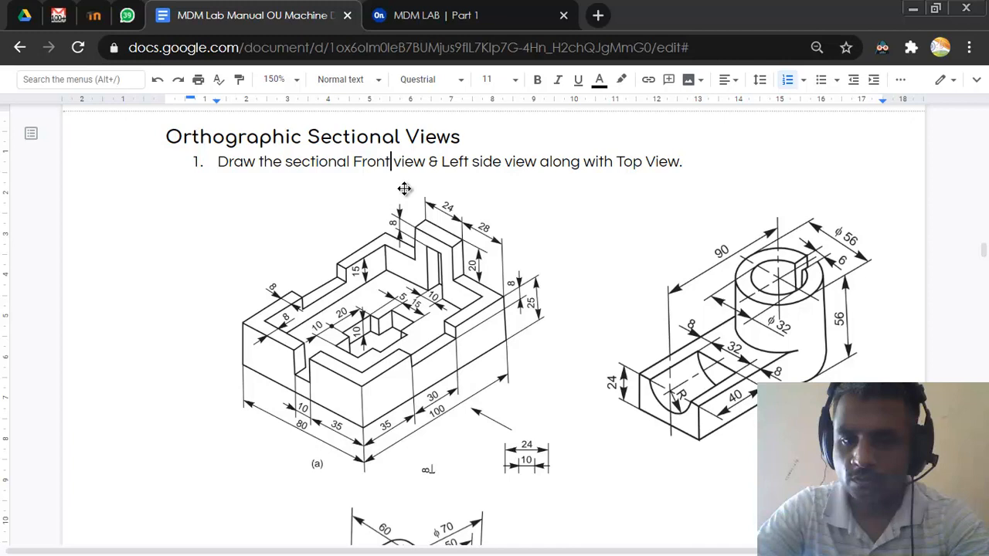
{"action": "key", "text": "alt+Tab"}
{"action": "type", "text": "o"}
{"action": "key", "text": "Return"}
{"action": "key", "text": "Return"}
{"action": "left_click", "coordinate": [484, 129]}
{"action": "left_click", "coordinate": [521, 187]}
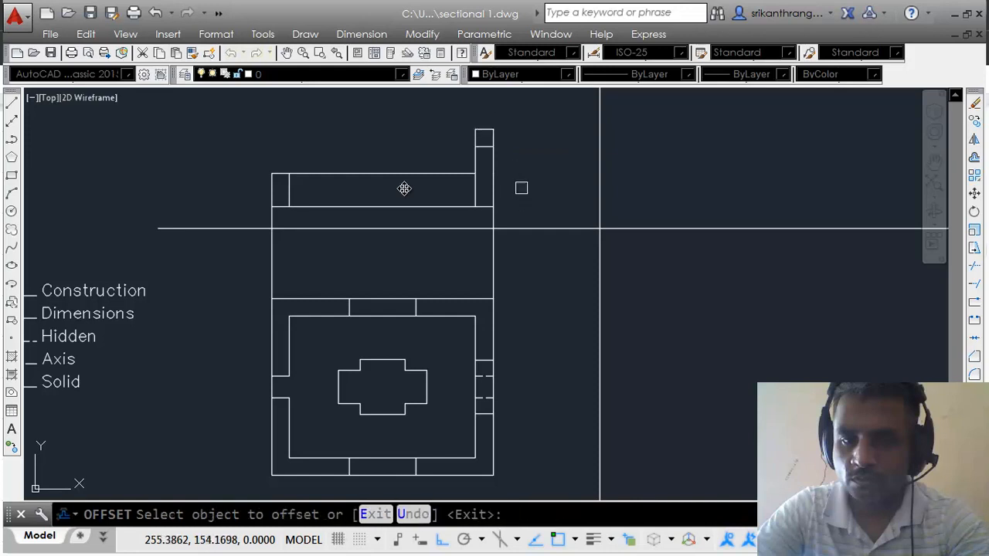
{"action": "key", "text": "Return"}
Step: Switch to the Onshape model and examine the central opening's edges in the sectioned part from the front and at an angle
{"action": "key", "text": "alt+Tab"}
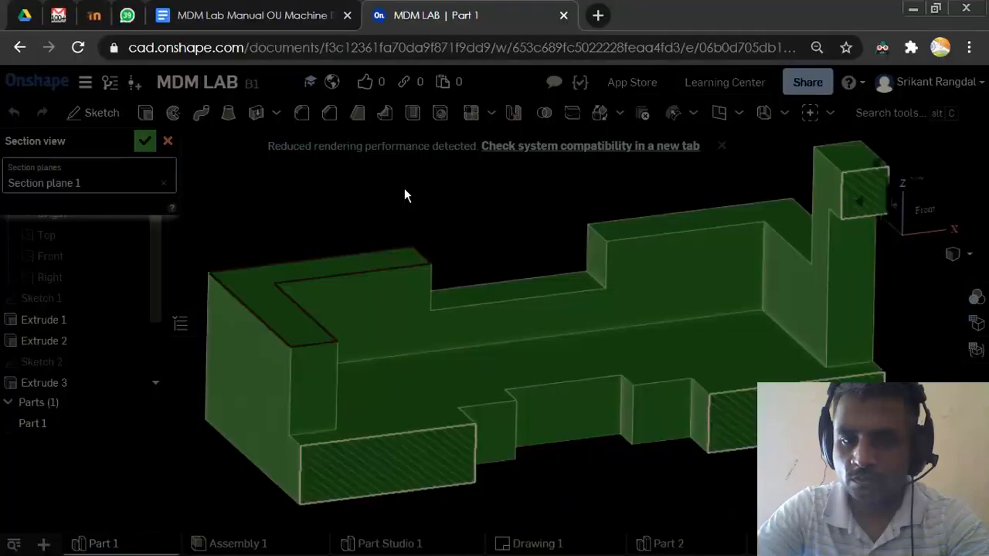
{"action": "right_click_drag", "start_coordinate": [407, 195], "coordinate": [363, 175]}
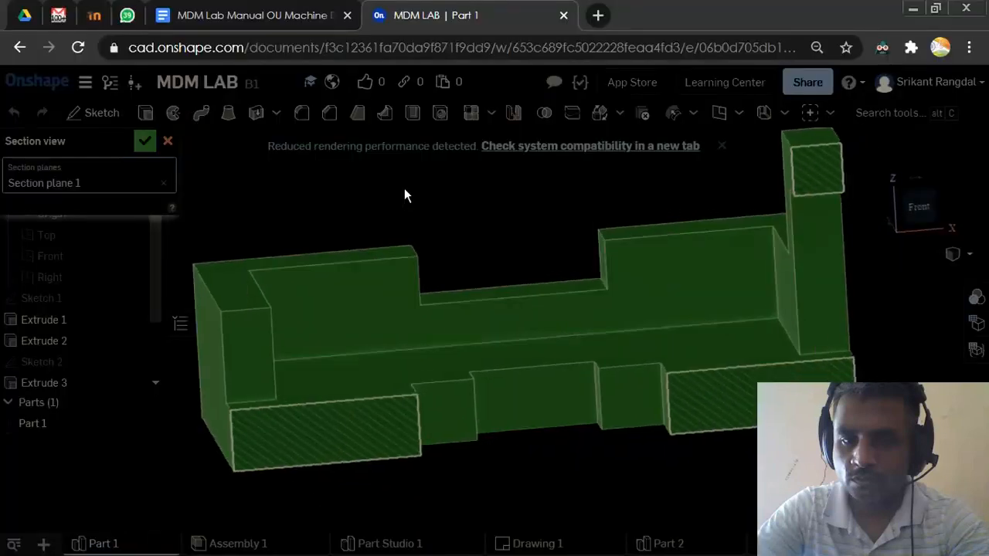
{"action": "key", "text": "shift+1"}
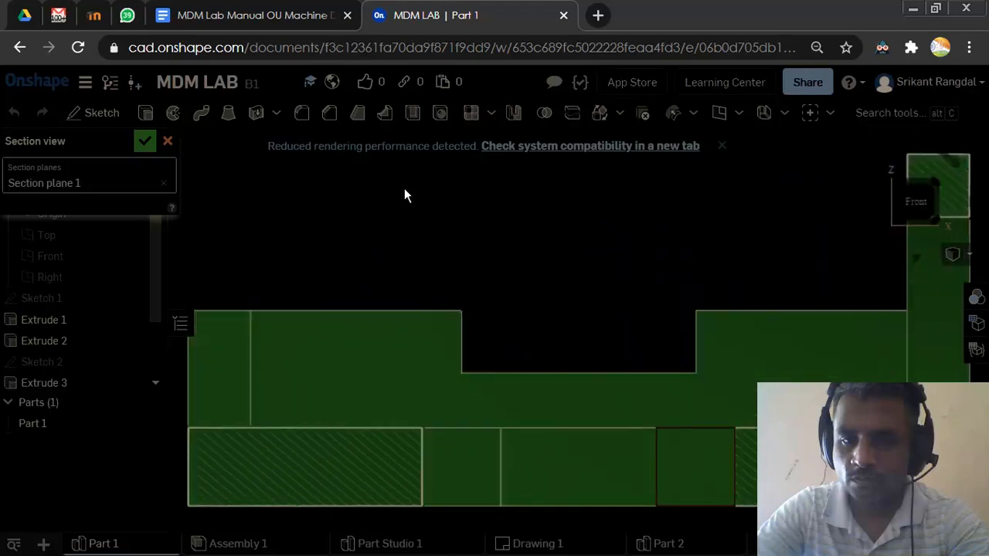
{"action": "left_click", "coordinate": [461, 468]}
{"action": "left_click", "coordinate": [579, 468]}
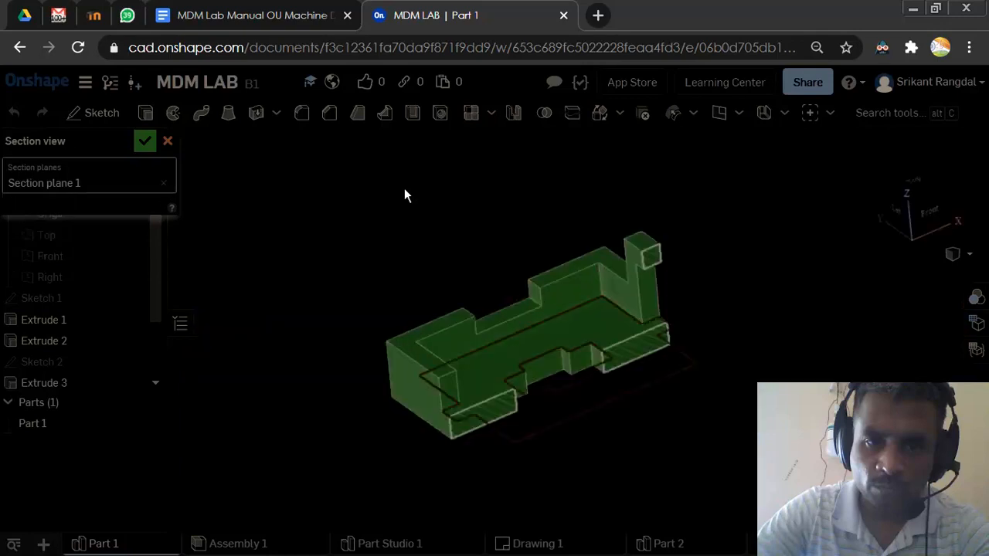
{"action": "scroll", "coordinate": [529, 348], "scroll_direction": "up", "scroll_amount": 5}
{"action": "middle_click_drag", "start_coordinate": [529, 348], "coordinate": [506, 342]}
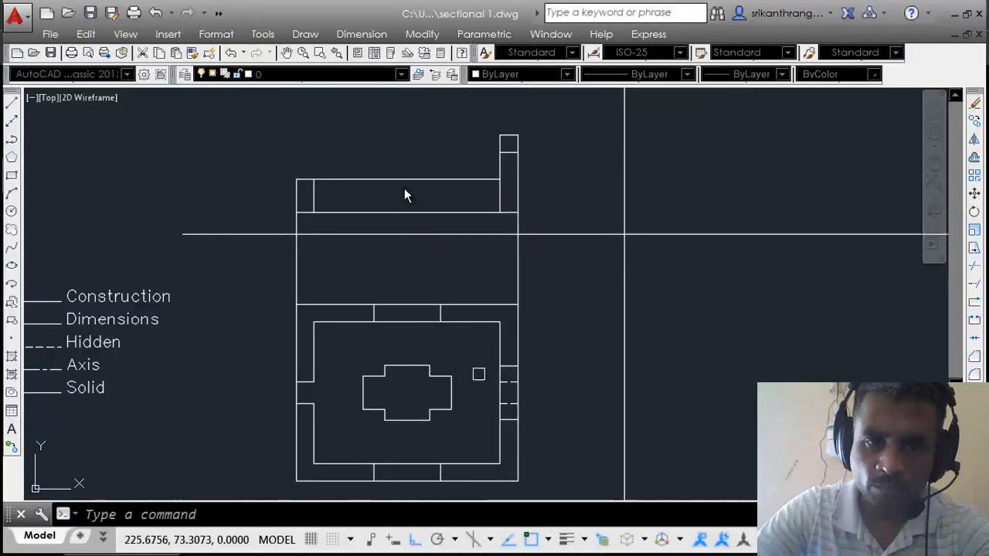
Step: In AutoCAD, project vertical lines from the central opening's two upper-left corners in the top view up to the front view's floor line
{"action": "left_click", "coordinate": [363, 375]}
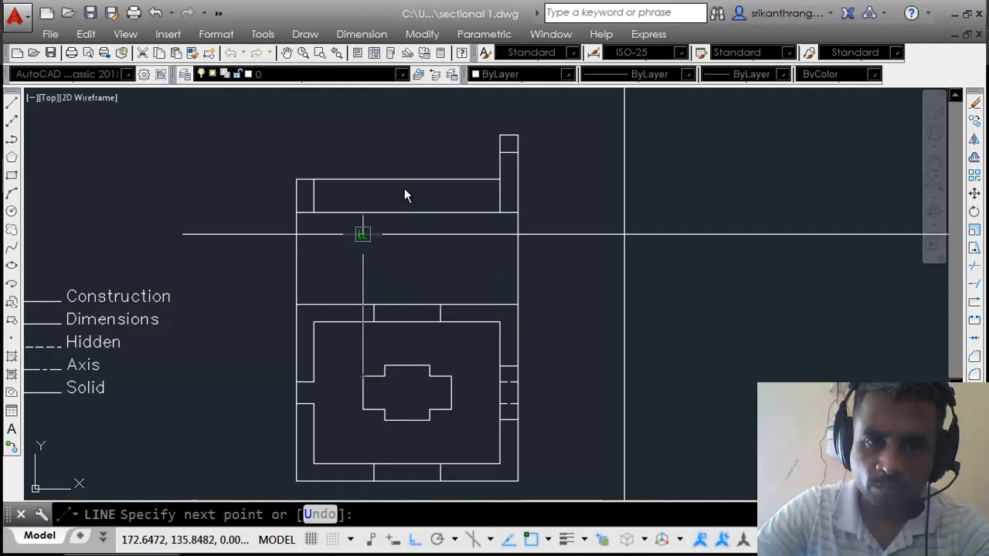
{"action": "left_click", "coordinate": [364, 213]}
{"action": "key", "text": "Return"}
{"action": "key", "text": "Return"}
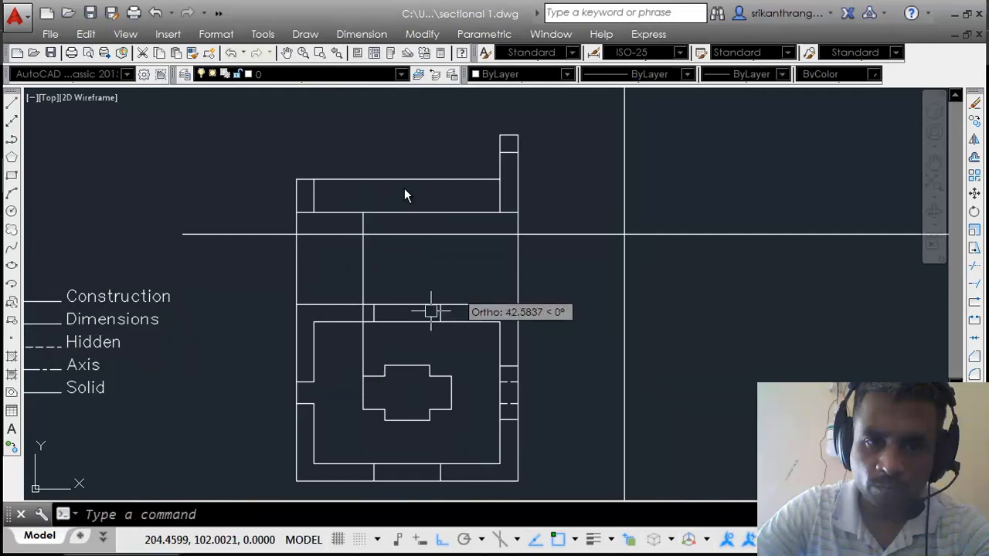
{"action": "left_click", "coordinate": [385, 364]}
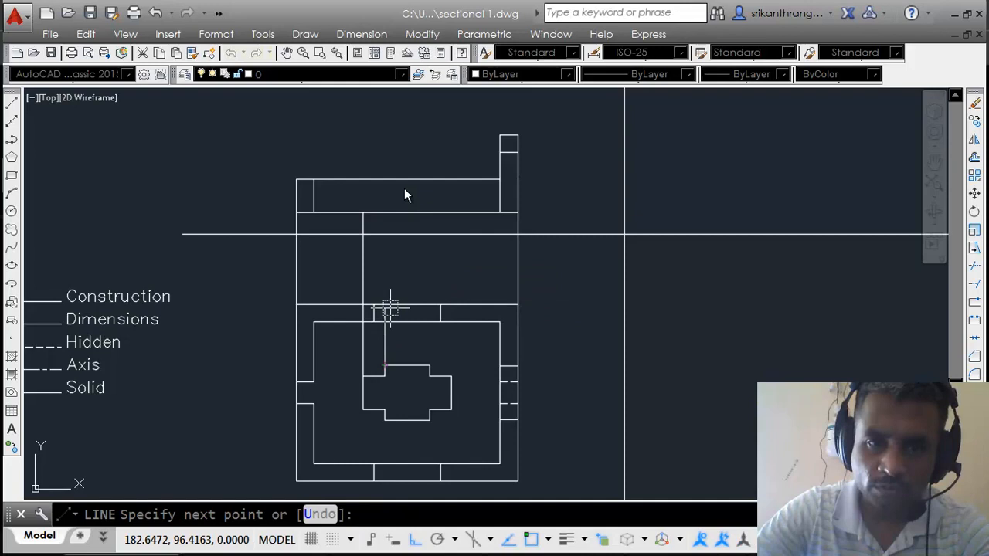
{"action": "left_click", "coordinate": [382, 233]}
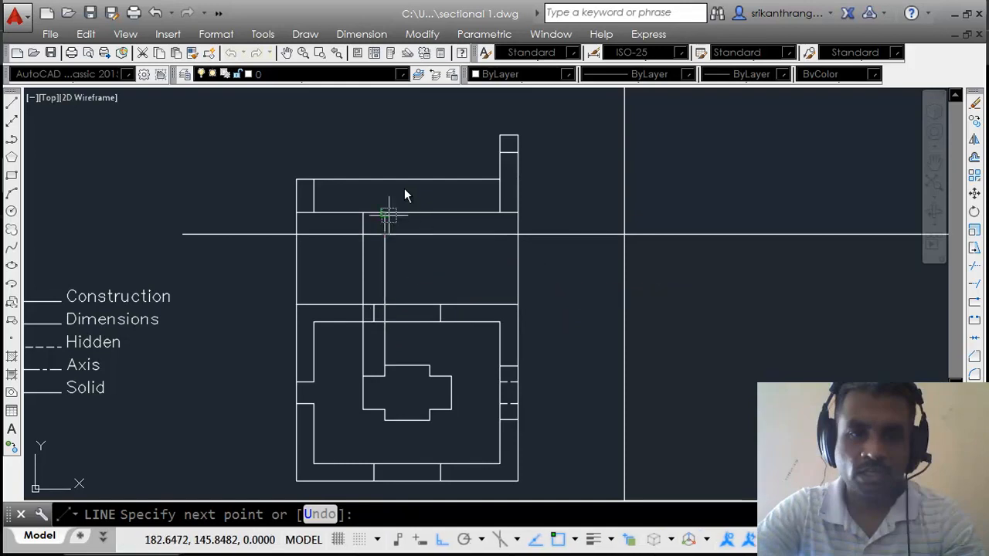
{"action": "left_click", "coordinate": [387, 213]}
{"action": "key", "text": "Return"}
Step: Project vertical lines from the central opening's two upper-right corners in the top view up to the front view's floor line
{"action": "key", "text": "Return"}
{"action": "left_click", "coordinate": [429, 370]}
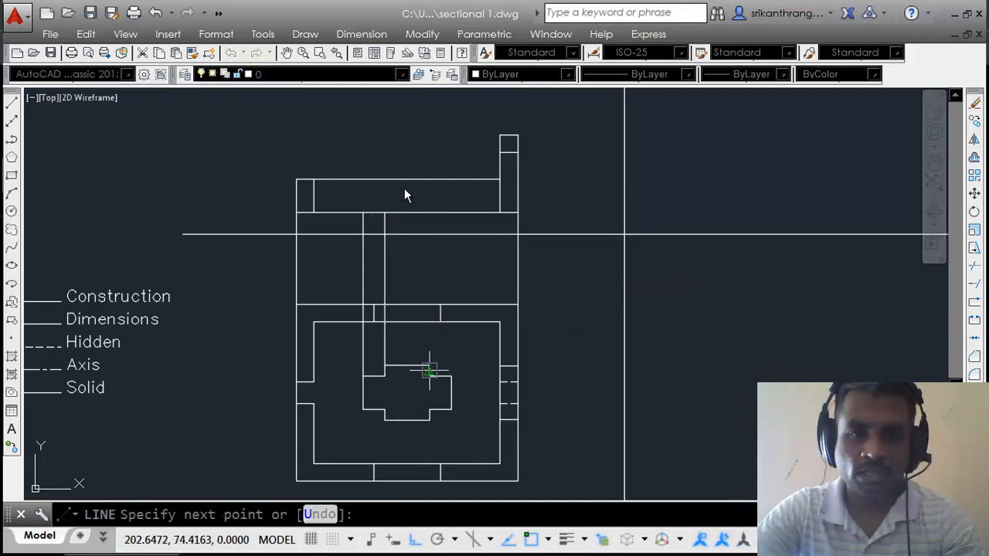
{"action": "key", "text": "Escape"}
{"action": "key", "text": "Return"}
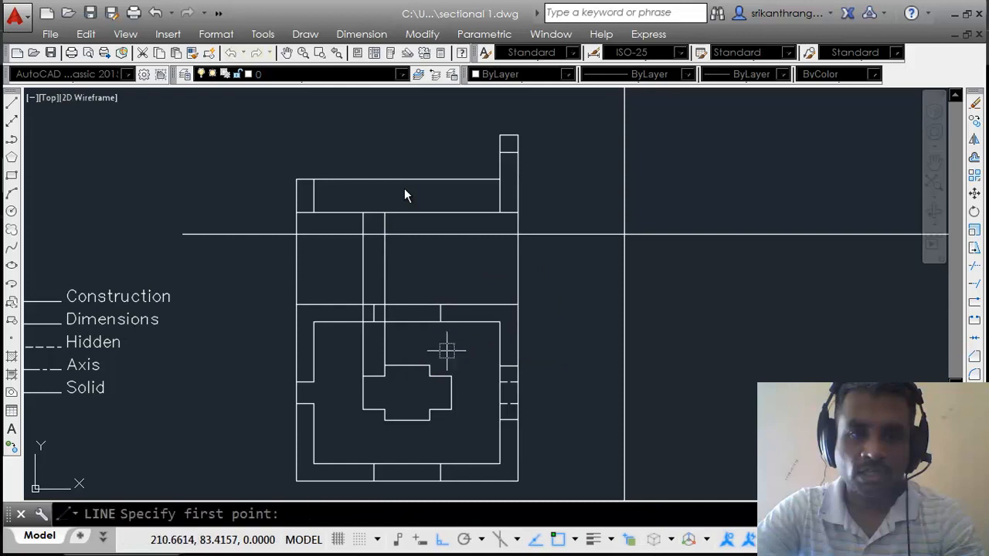
{"action": "left_click", "coordinate": [429, 368]}
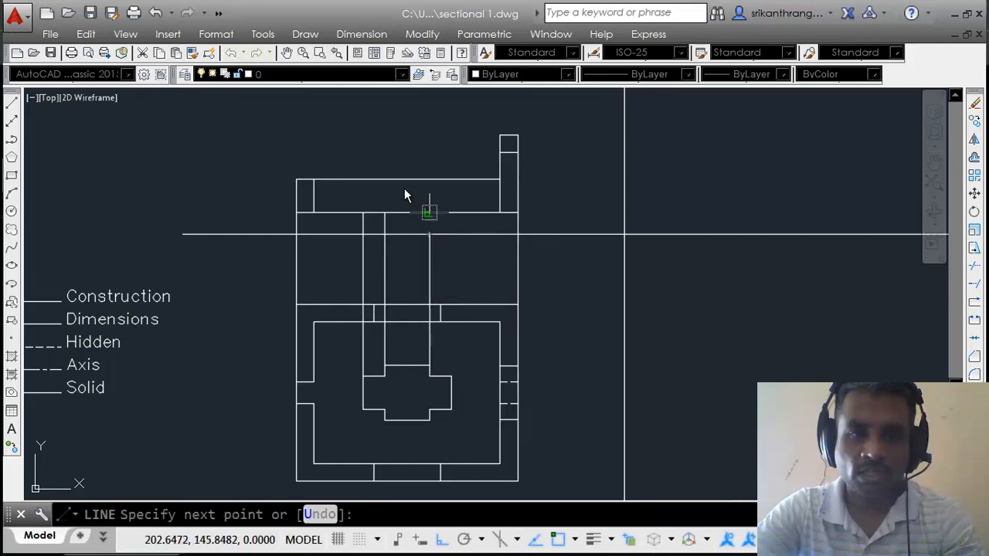
{"action": "key", "text": "Escape"}
{"action": "key", "text": "Return"}
{"action": "left_click", "coordinate": [451, 377]}
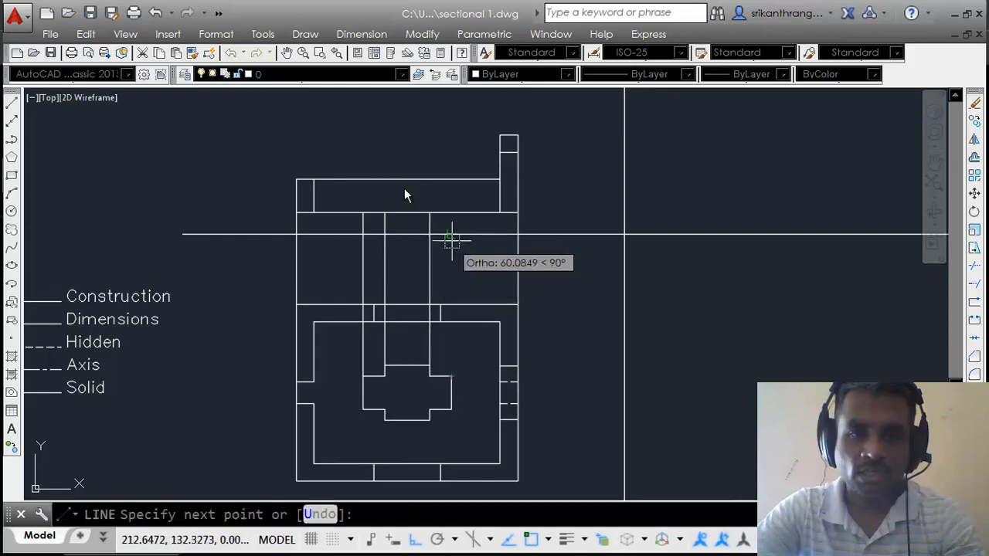
{"action": "left_click", "coordinate": [452, 212]}
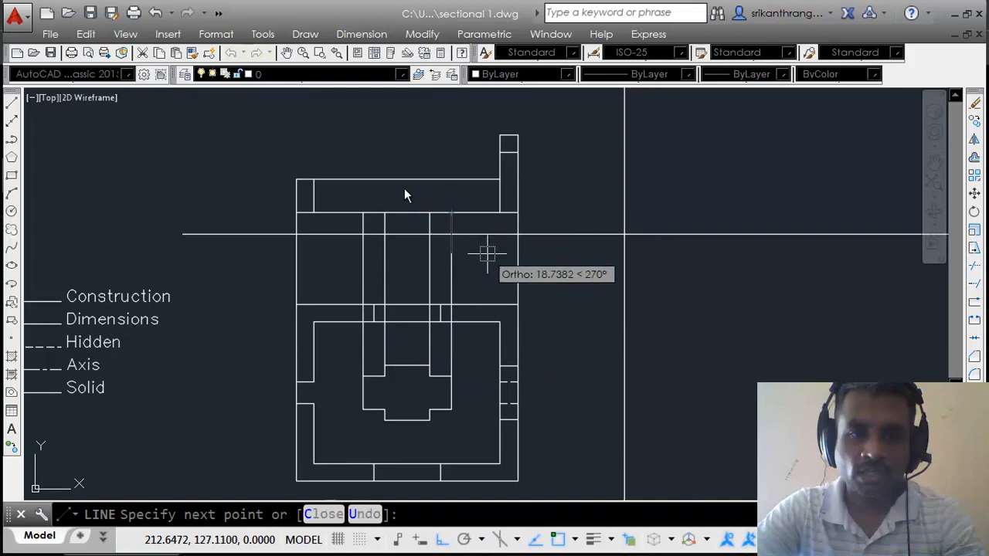
{"action": "key", "text": "Return"}
{"action": "left_click", "coordinate": [453, 232]}
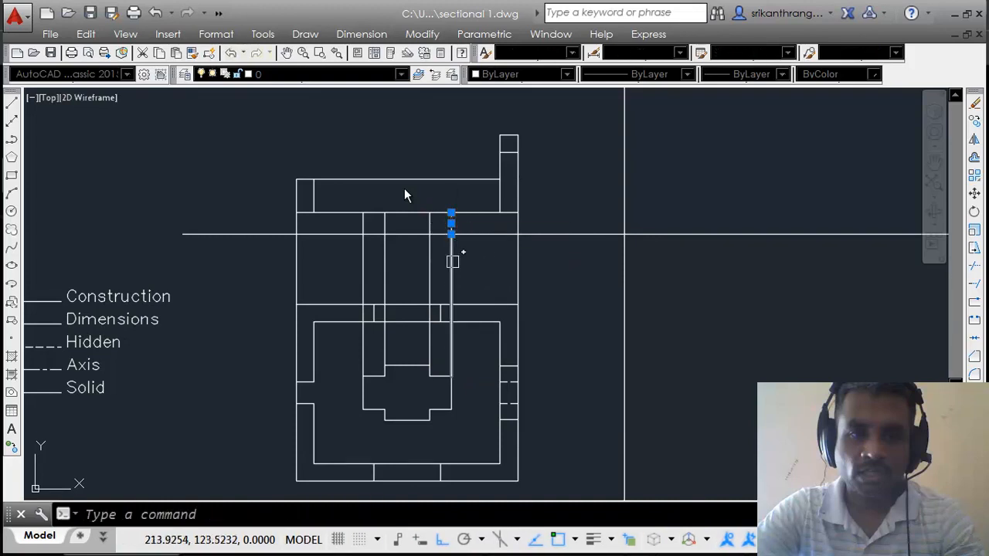
{"action": "key", "text": "Escape"}
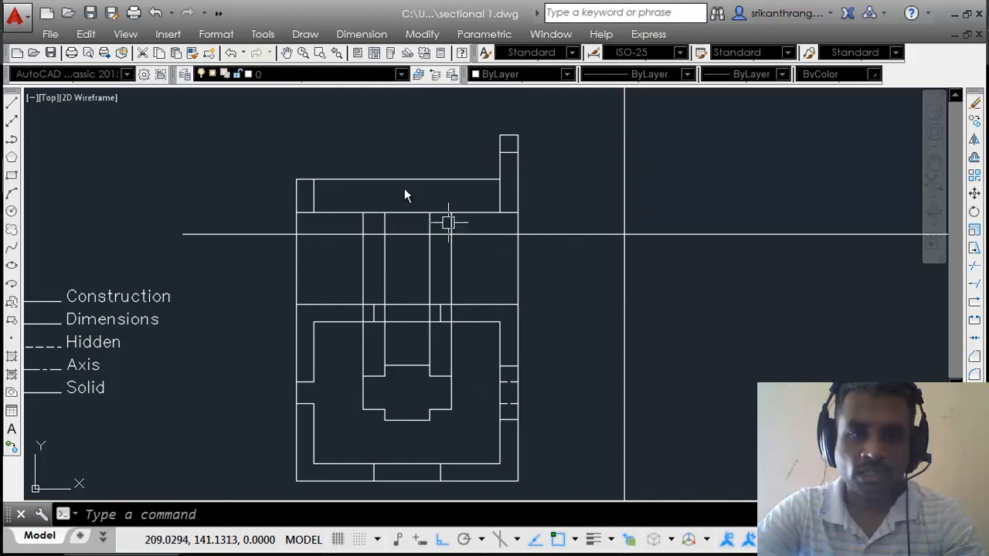
Step: Draw a horizontal line along the front view's base between its two outer vertical edges
{"action": "middle_click_drag", "start_coordinate": [487, 307], "coordinate": [490, 319]}
{"action": "type", "text": "l"}
{"action": "key", "text": "Return"}
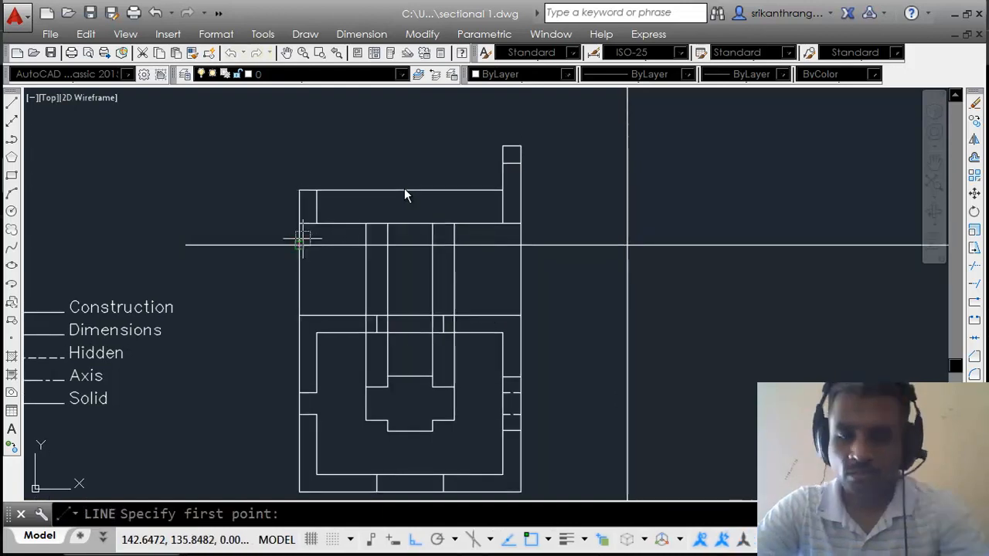
{"action": "left_click", "coordinate": [301, 240]}
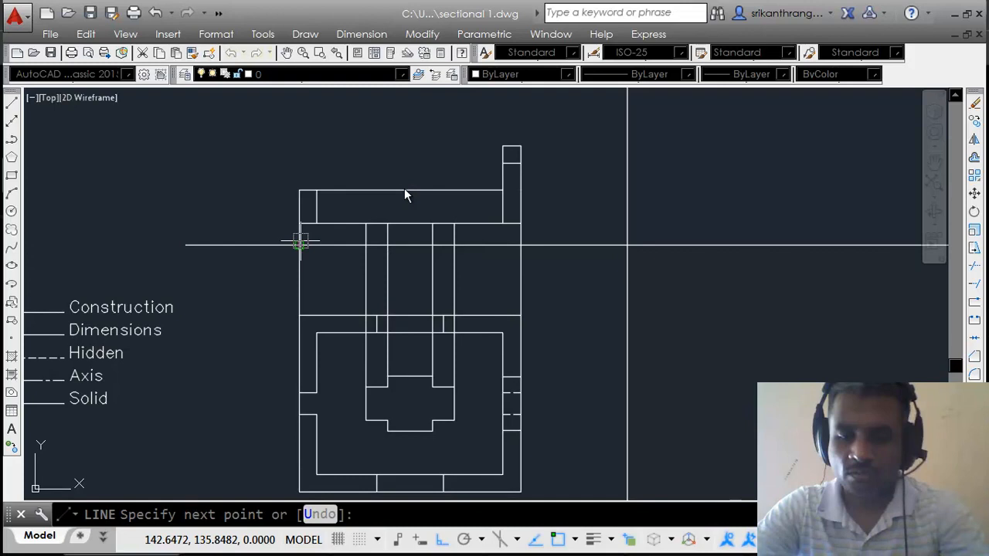
{"action": "left_click", "coordinate": [520, 245]}
{"action": "key", "text": "Return"}
Step: Match the front view's lines to the properties of the Solid sample line in the legend
{"action": "middle_click_drag", "start_coordinate": [552, 283], "coordinate": [550, 286]}
{"action": "type", "text": "m"}
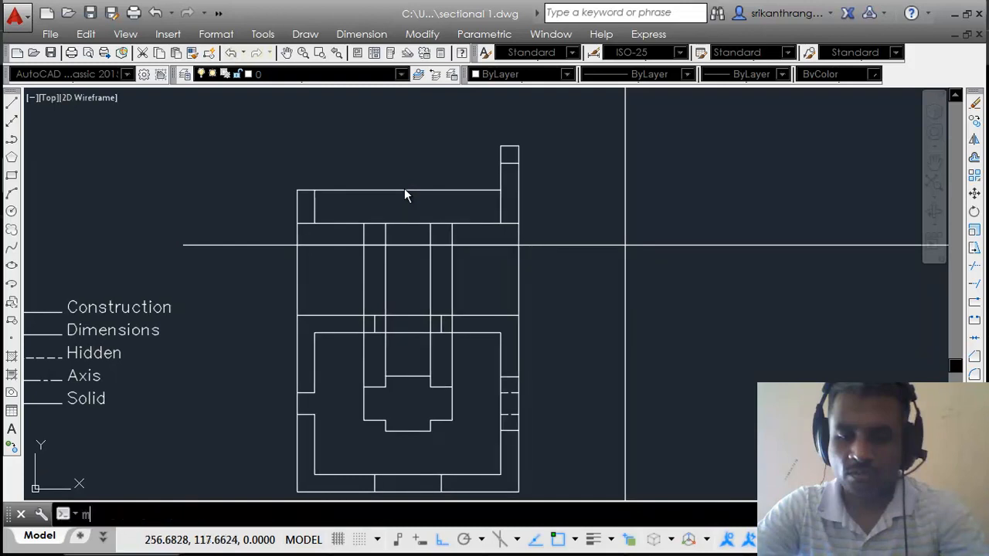
{"action": "type", "text": "a"}
{"action": "key", "text": "Return"}
{"action": "middle_click_drag", "start_coordinate": [220, 338], "coordinate": [242, 334]}
{"action": "left_click", "coordinate": [75, 400]}
{"action": "left_click", "coordinate": [276, 119]}
{"action": "key", "text": "Return"}
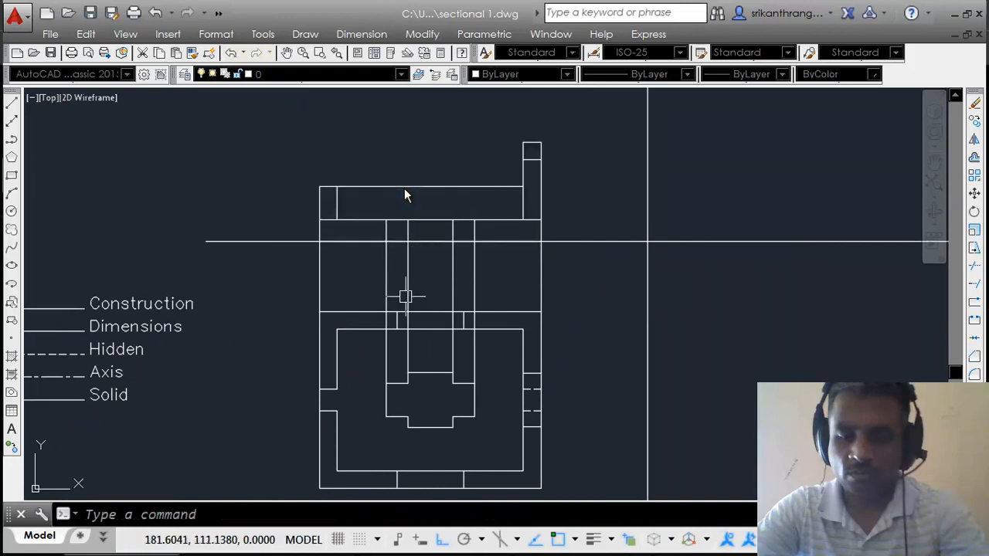
Step: Delete the central opening's projection line segments below the front view's base
{"action": "left_click", "coordinate": [490, 263]}
{"action": "left_click", "coordinate": [369, 284]}
{"action": "key", "text": "Delete"}
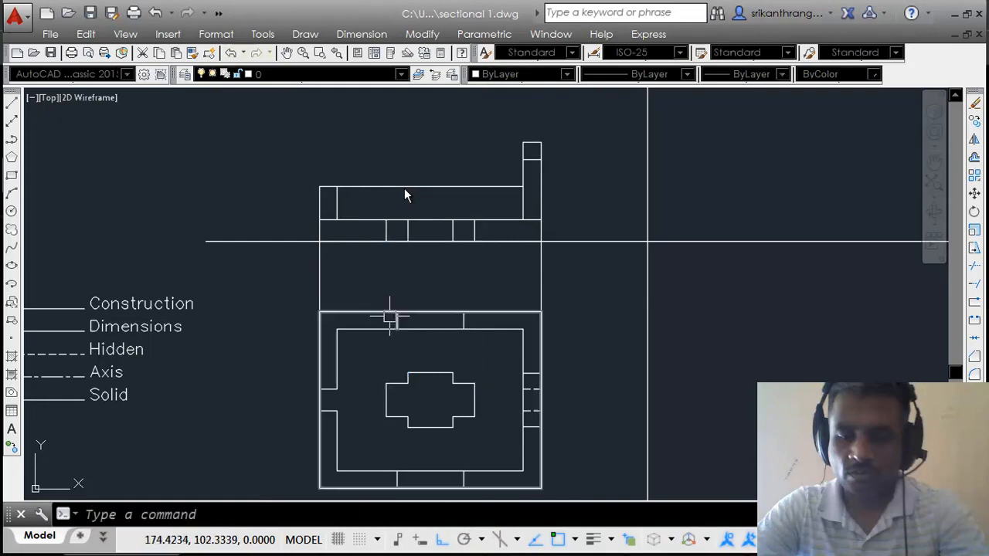
Step: Project vertical lines from both edges of the rear wall's notch in the top view up to the front view's wall top edge
{"action": "key", "text": "l"}
{"action": "key", "text": "Return"}
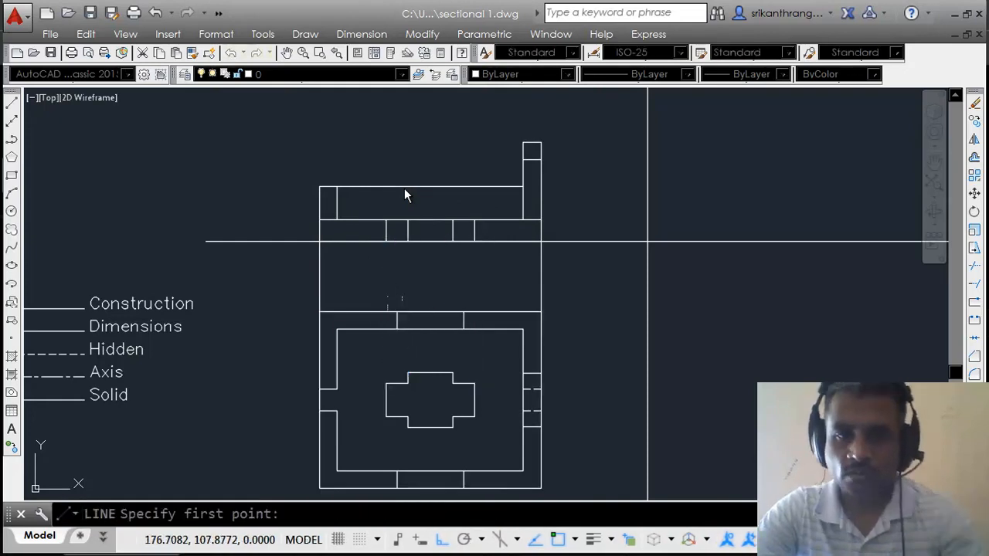
{"action": "left_click", "coordinate": [398, 312]}
{"action": "left_click", "coordinate": [398, 190]}
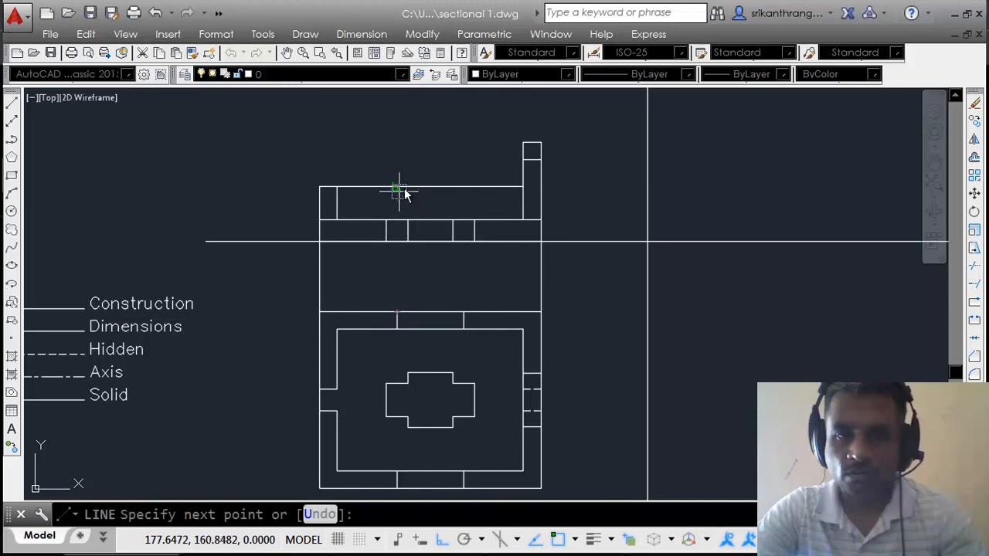
{"action": "key", "text": "Return"}
{"action": "key", "text": "Return"}
{"action": "left_click", "coordinate": [463, 311]}
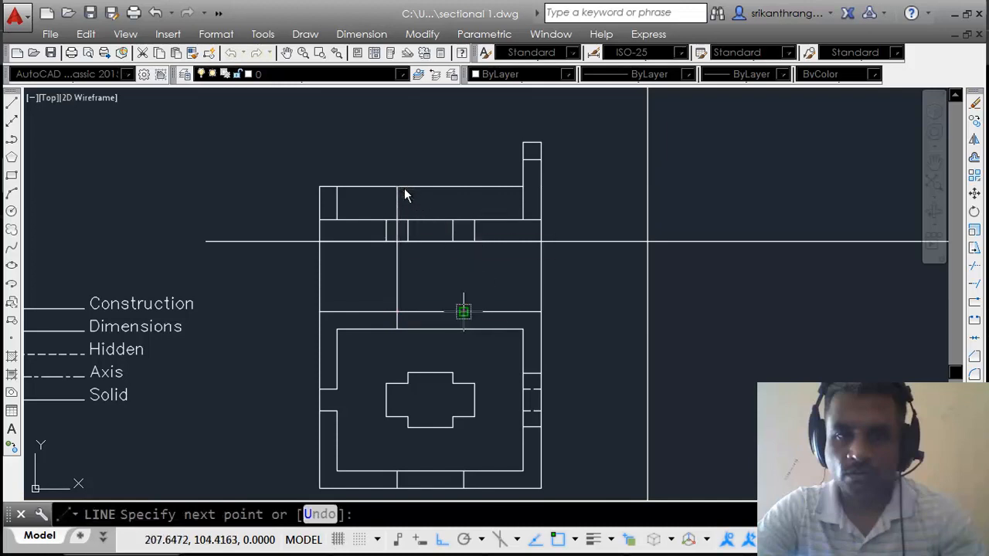
{"action": "left_click", "coordinate": [463, 188]}
{"action": "key", "text": "Return"}
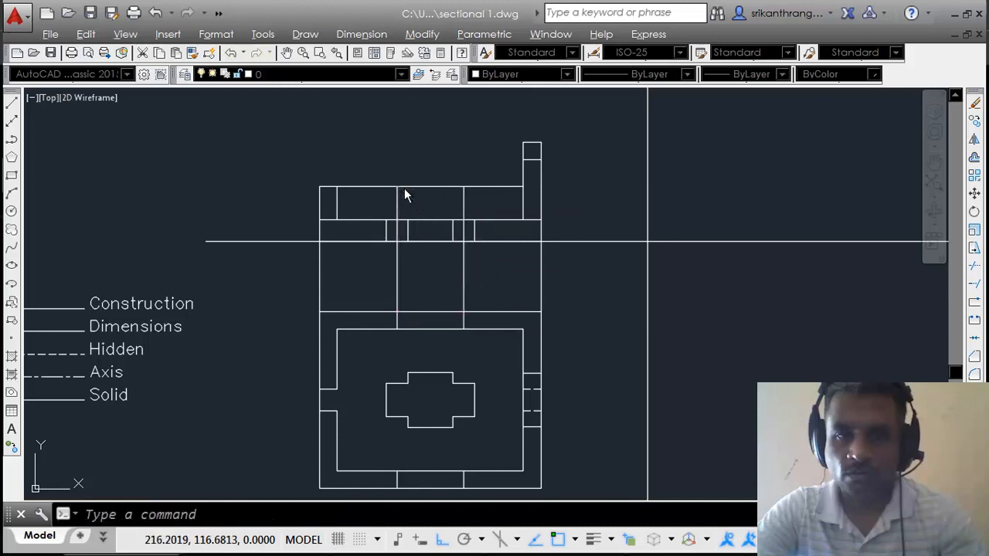
Step: Check the notch depth in the Onshape model and lab manual drawing, then offset the front view's wall top edge 8 downward in AutoCAD
{"action": "key", "text": "alt+Tab"}
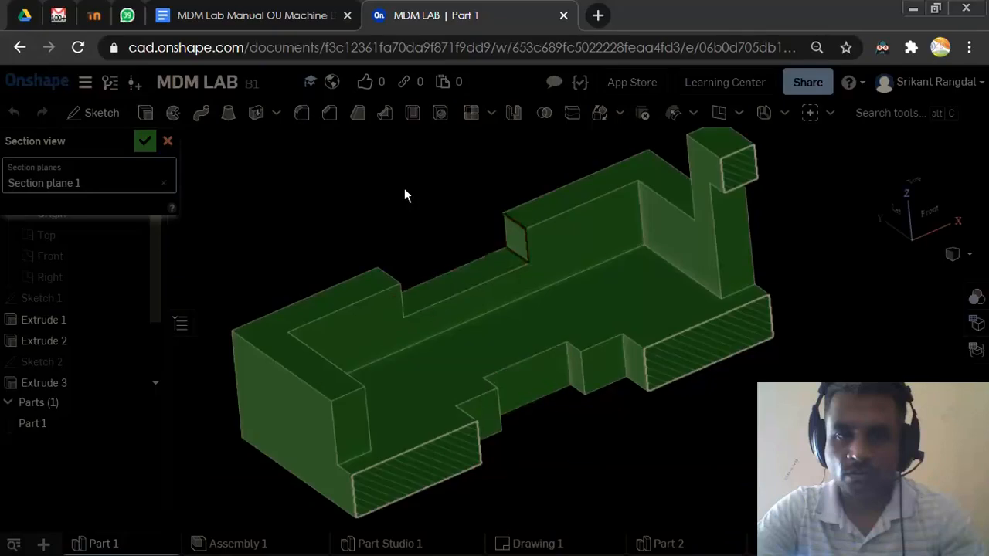
{"action": "key", "text": "ctrl+shift+Tab"}
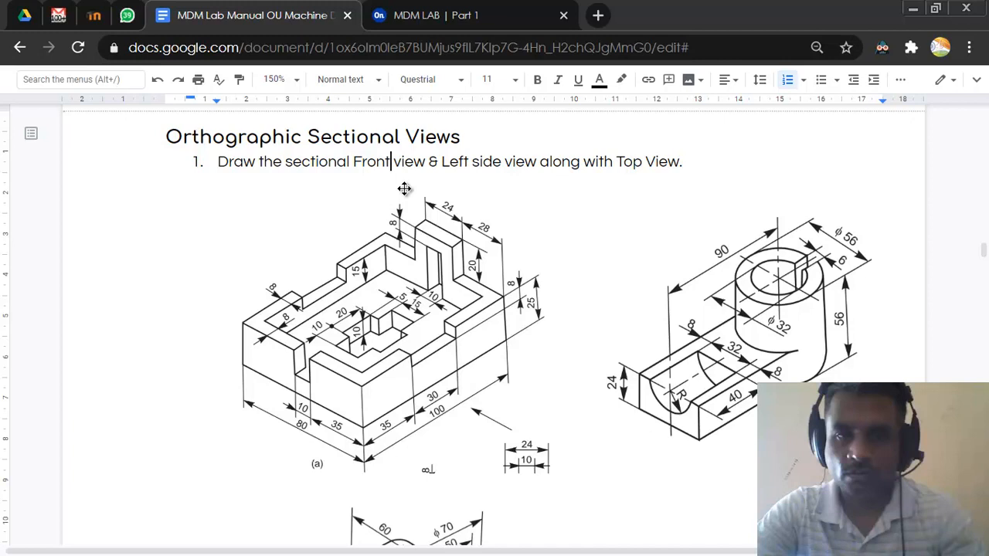
{"action": "key", "text": "alt+Tab"}
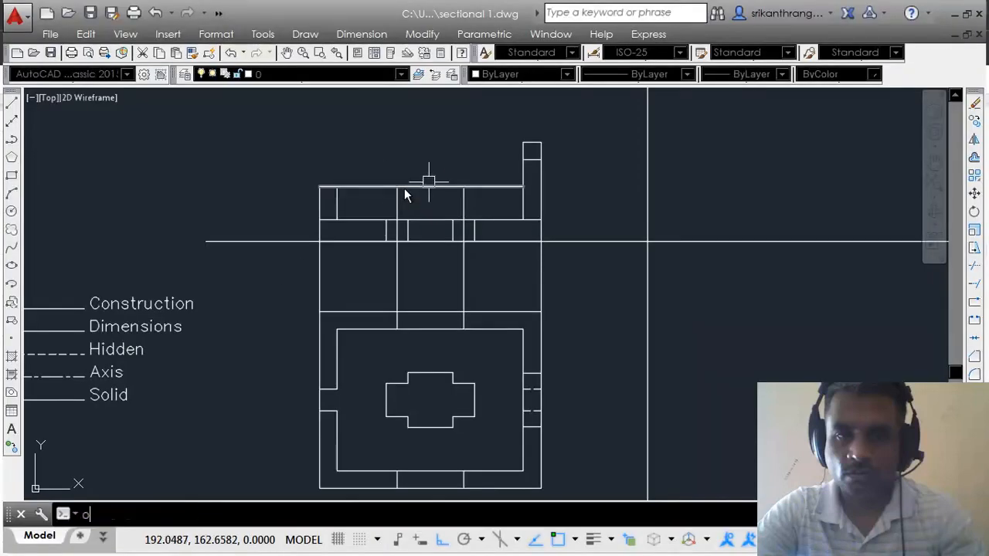
{"action": "type", "text": "o"}
{"action": "key", "text": "Return"}
{"action": "key", "text": "Return"}
{"action": "left_click", "coordinate": [429, 186]}
{"action": "left_click", "coordinate": [431, 221]}
{"action": "key", "text": "Escape"}
{"action": "type", "text": "f"}
{"action": "key", "text": "Return"}
{"action": "key", "text": "Escape"}
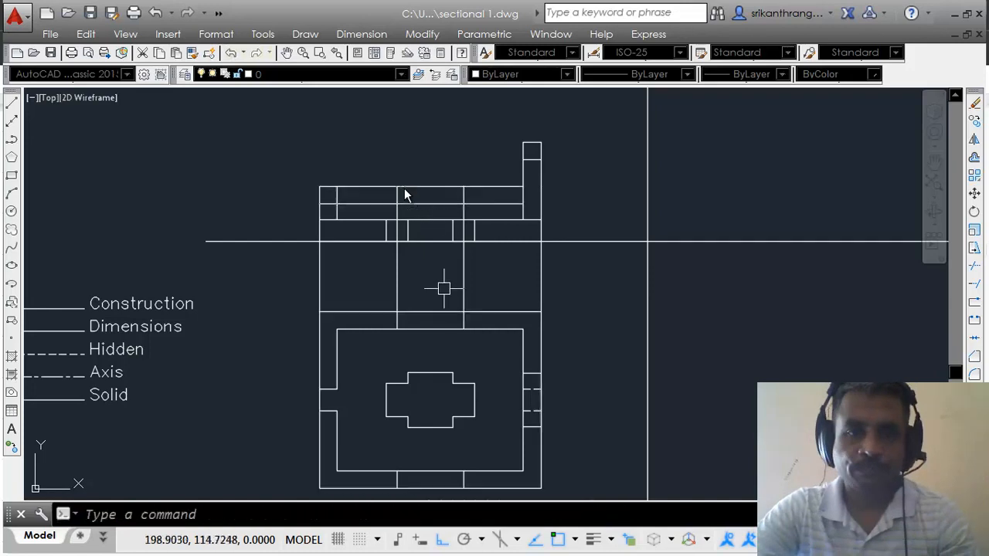
Step: Trim the offset line to the width of the wall notch and remove the notch projection lines beneath it
{"action": "type", "text": "tr"}
{"action": "key", "text": "Return"}
{"action": "key", "text": "Return"}
{"action": "left_click", "coordinate": [379, 204]}
{"action": "scroll", "coordinate": [463, 231], "scroll_direction": "up", "scroll_amount": 4}
{"action": "left_click", "coordinate": [462, 207]}
{"action": "left_click", "coordinate": [294, 203]}
{"action": "key", "text": "Escape"}
{"action": "left_click", "coordinate": [541, 332]}
{"action": "left_click", "coordinate": [279, 360]}
{"action": "key", "text": "Delete"}
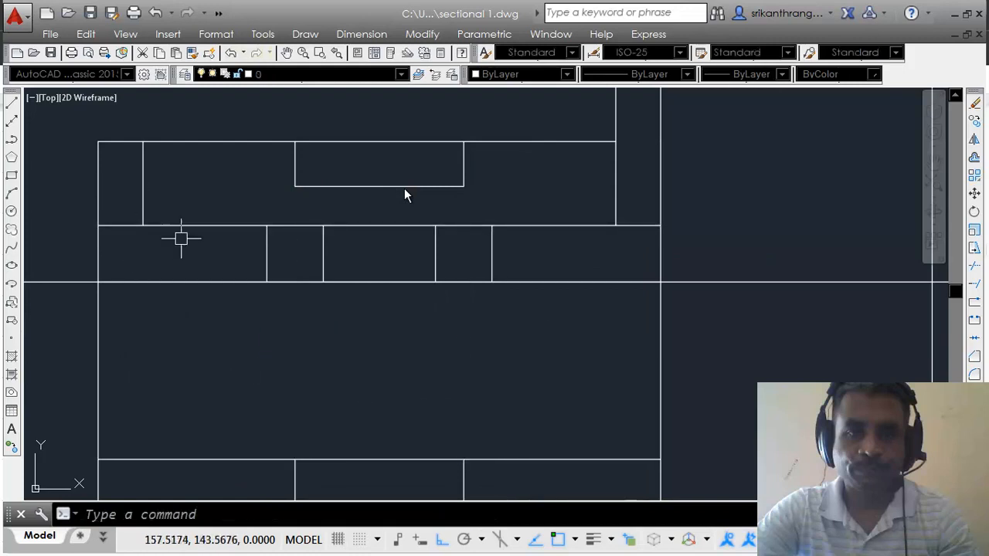
Step: Trim the wall's top edge between the two notch sides in the front view
{"action": "scroll", "coordinate": [243, 278], "scroll_direction": "down", "scroll_amount": 5}
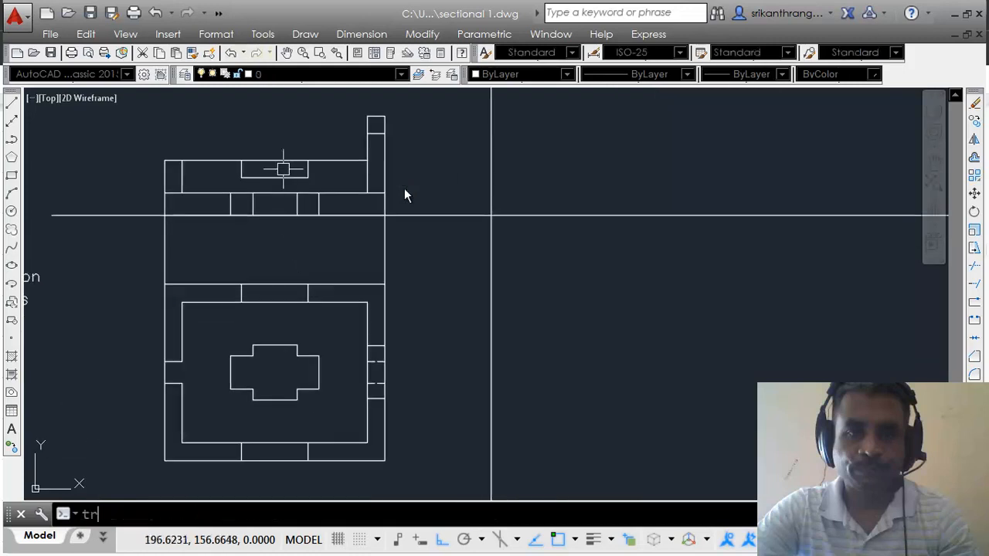
{"action": "key", "text": "Return"}
{"action": "key", "text": "Return"}
{"action": "left_click", "coordinate": [276, 160]}
{"action": "key", "text": "Escape"}
Step: Start a hatch and choose the predefined ANSI31 pattern for it
{"action": "mouse_move", "coordinate": [358, 276]}
{"action": "middle_mouse_down"}
{"action": "mouse_move", "coordinate": [402, 268]}
{"action": "mouse_move", "coordinate": [420, 276]}
{"action": "middle_mouse_up"}
{"action": "key", "text": "Return"}
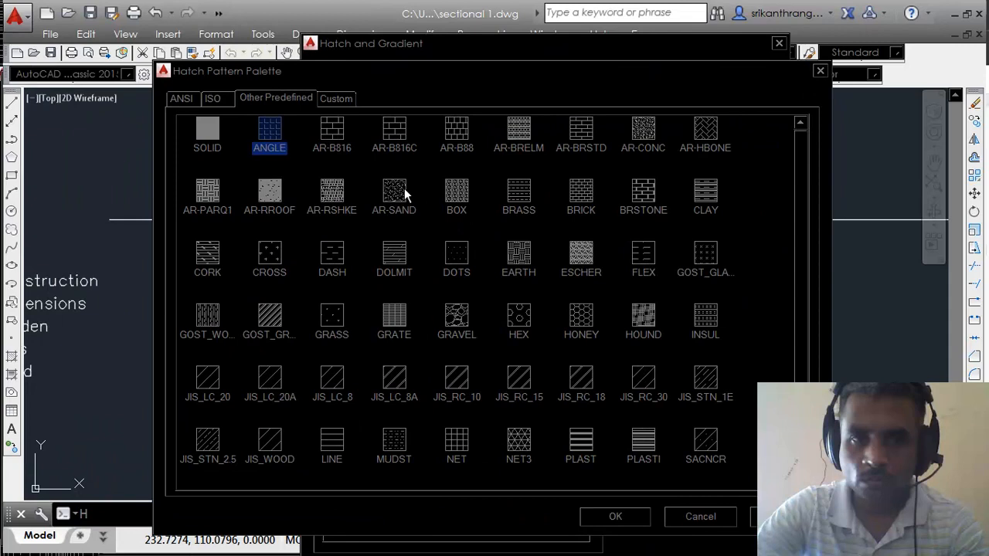
{"action": "key", "text": "ctrl+shift+Tab"}
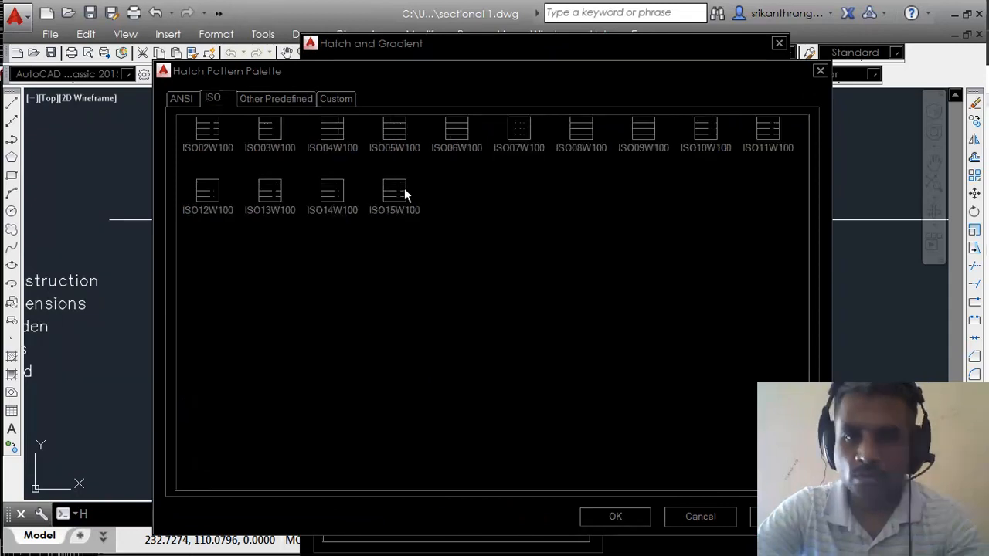
{"action": "key", "text": "ctrl+Tab"}
{"action": "key", "text": "ctrl+Tab"}
{"action": "key", "text": "ctrl+Tab"}
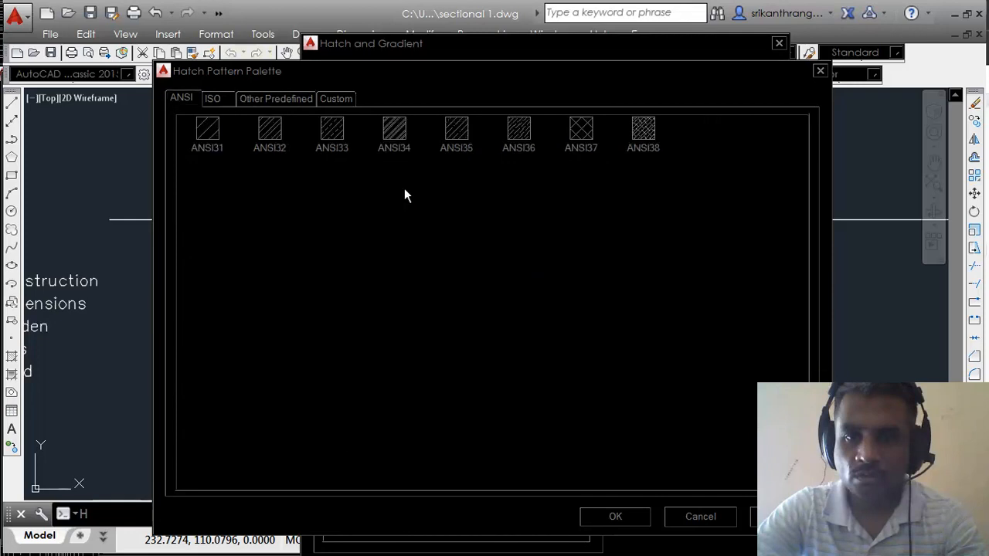
{"action": "key", "text": "Down"}
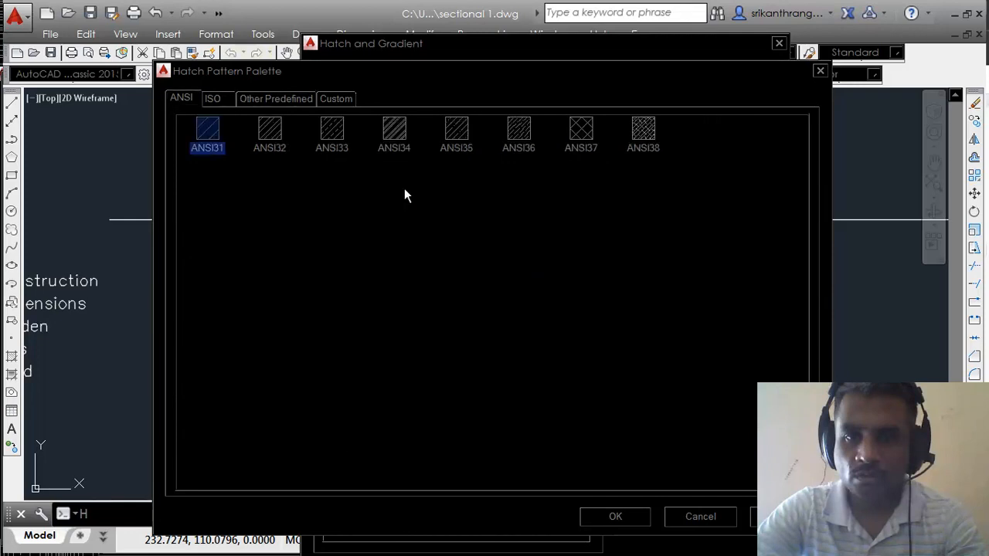
{"action": "key", "text": "Return"}
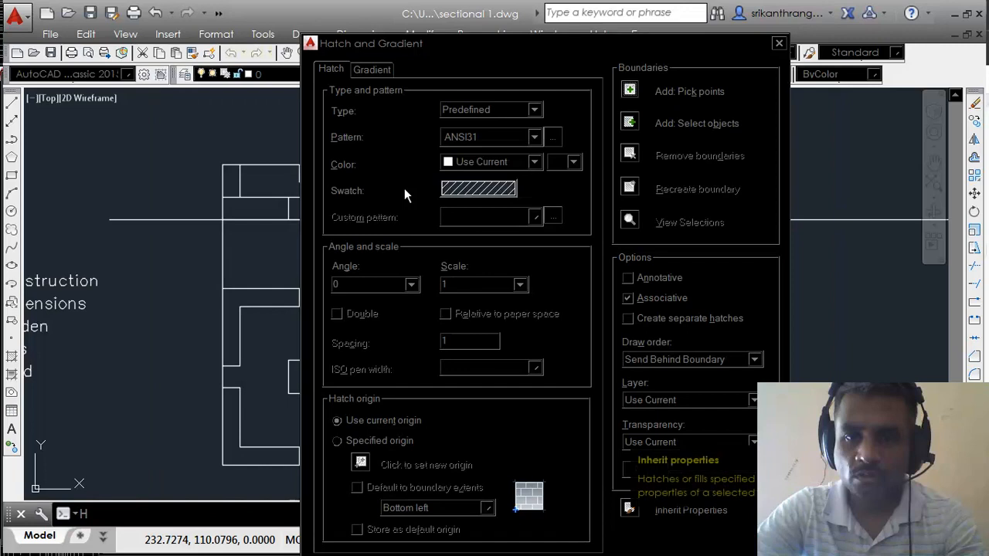
Step: Hatch the two cut floor areas beside the central opening and the small square atop the raised wall in the front view
{"action": "left_click_drag", "start_coordinate": [541, 44], "coordinate": [230, 76]}
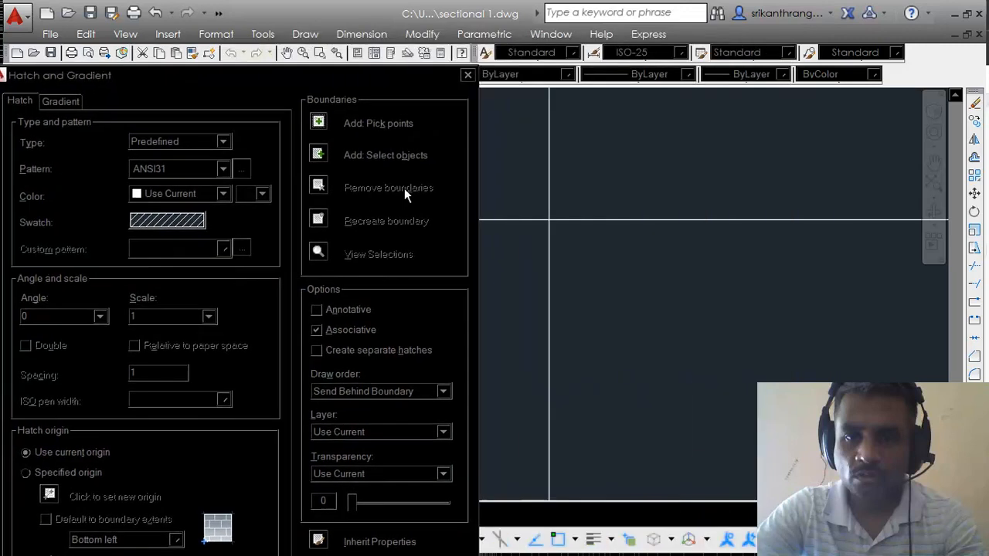
{"action": "left_click", "coordinate": [319, 122]}
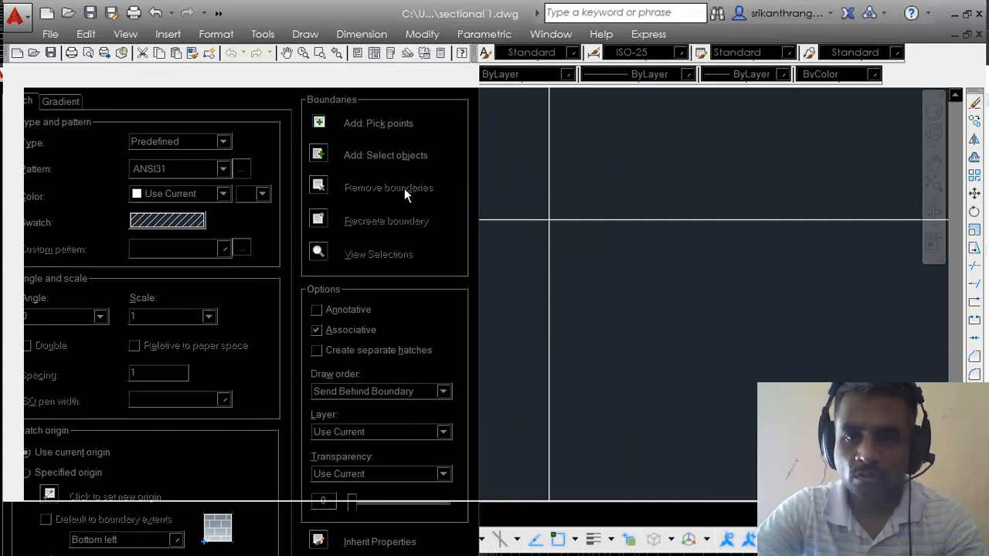
{"action": "scroll", "coordinate": [405, 195], "scroll_direction": "up", "scroll_amount": 2}
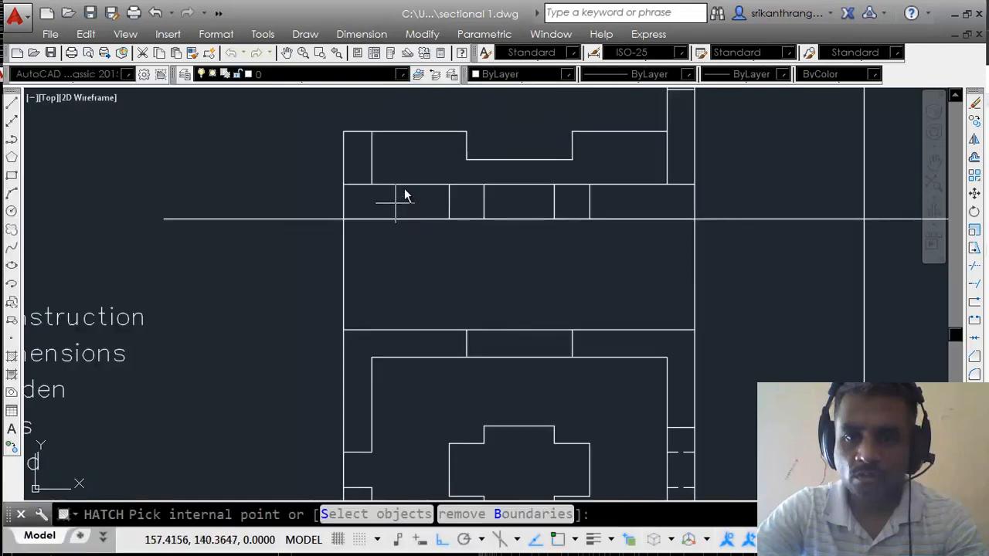
{"action": "left_click", "coordinate": [635, 202]}
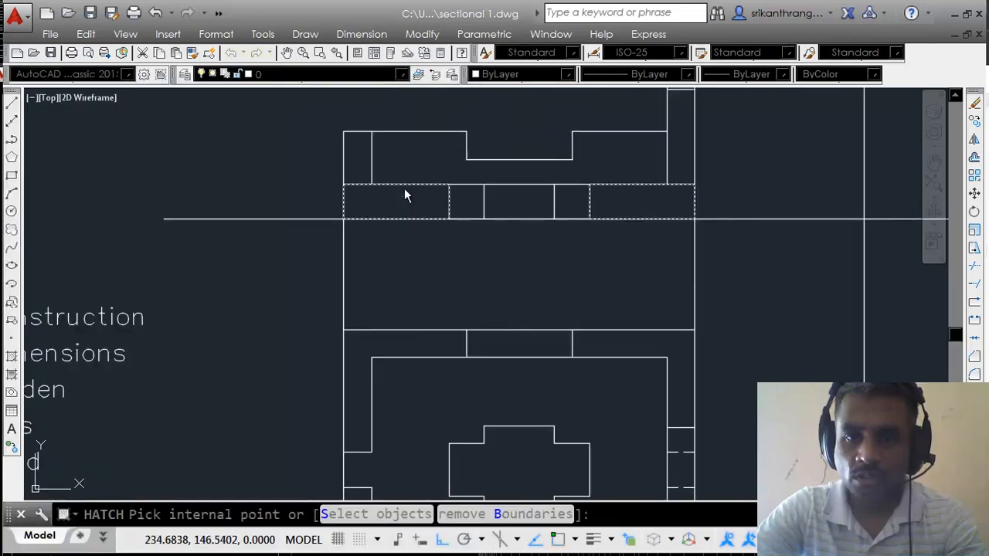
{"action": "middle_click_drag", "start_coordinate": [665, 187], "coordinate": [625, 269]}
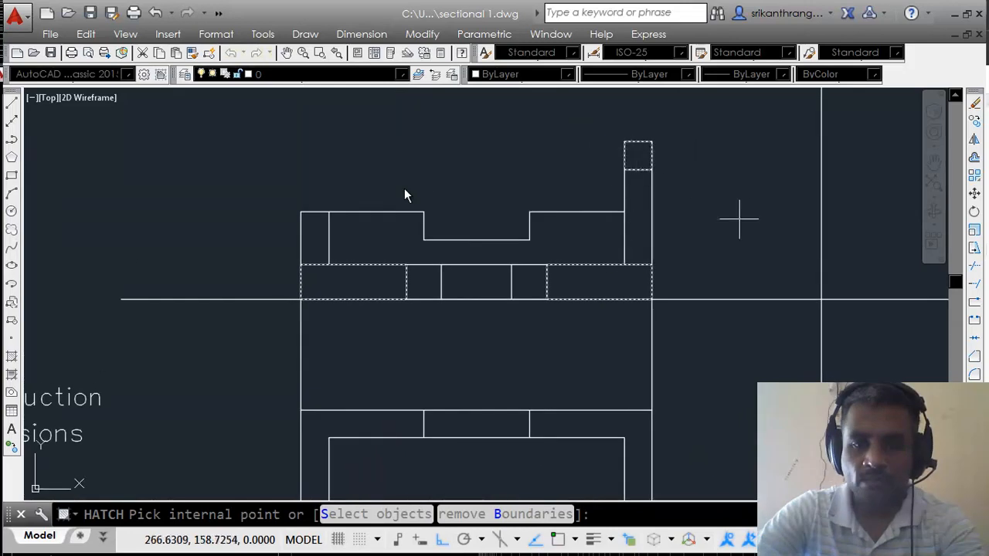
{"action": "key", "text": "Return"}
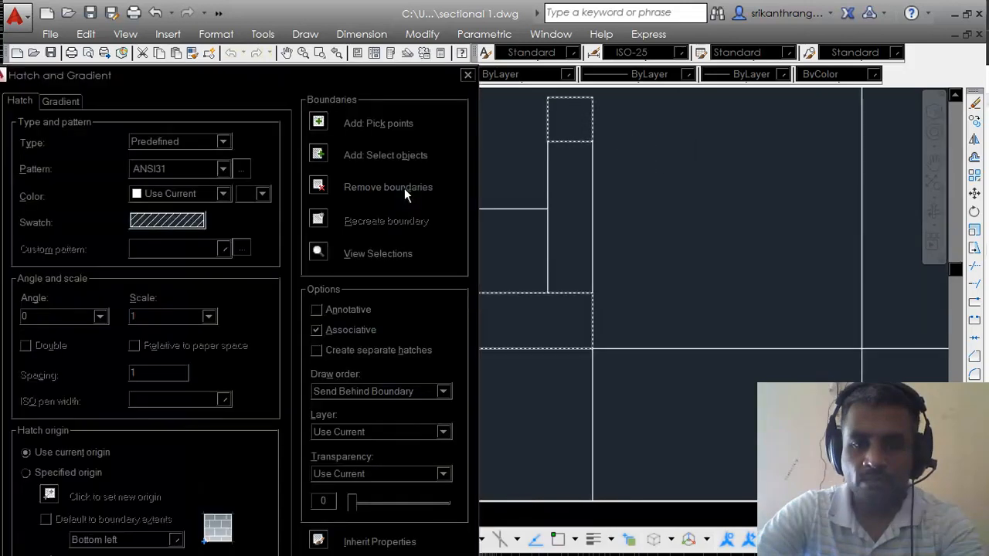
{"action": "key", "text": "Return"}
{"action": "scroll", "coordinate": [680, 336], "scroll_direction": "up", "scroll_amount": 4}
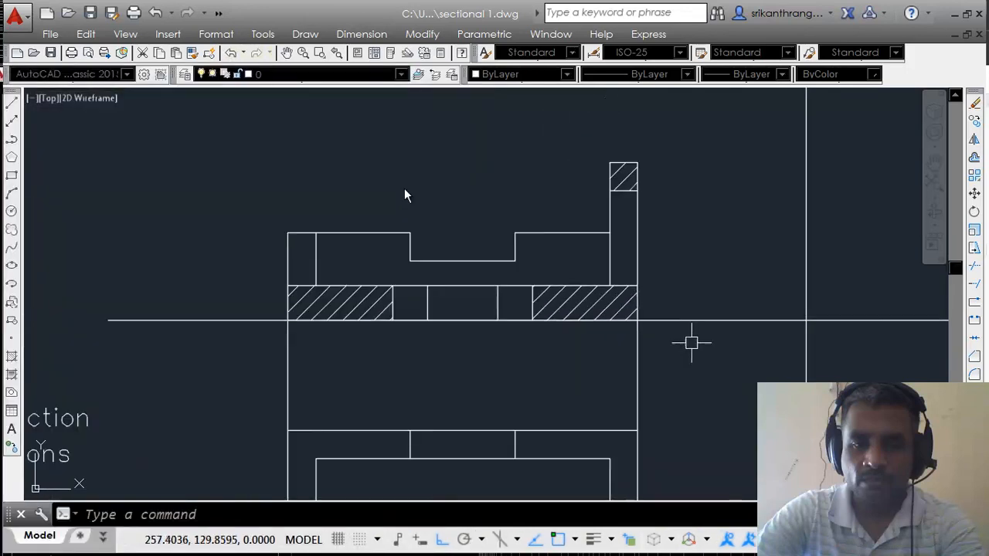
{"action": "scroll", "coordinate": [678, 333], "scroll_direction": "down", "scroll_amount": 1}
{"action": "scroll", "coordinate": [711, 347], "scroll_direction": "down", "scroll_amount": 2}
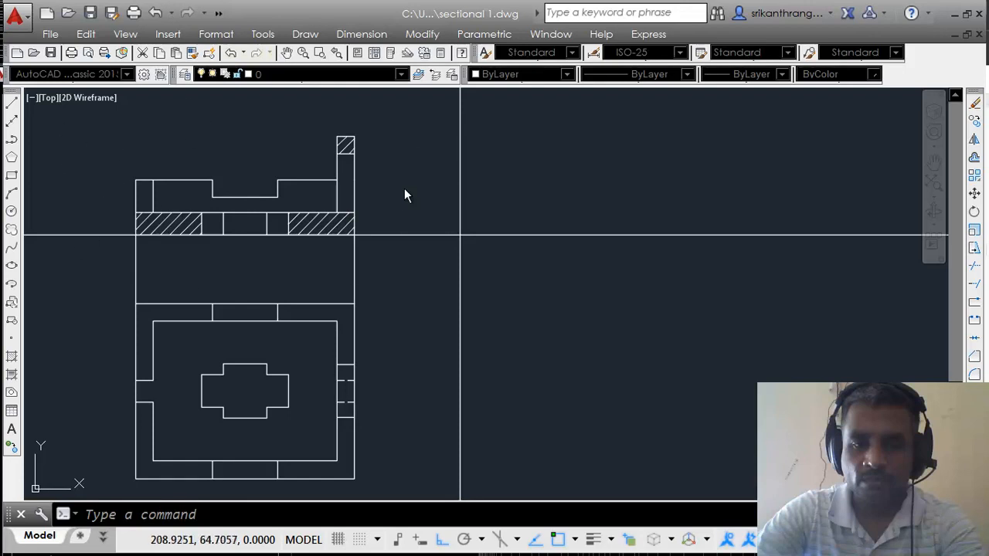
Step: Draw horizontal projection lines from the upper and lower outer corners of the top view to the vertical reference line
{"action": "middle_click_drag", "start_coordinate": [398, 364], "coordinate": [388, 367]}
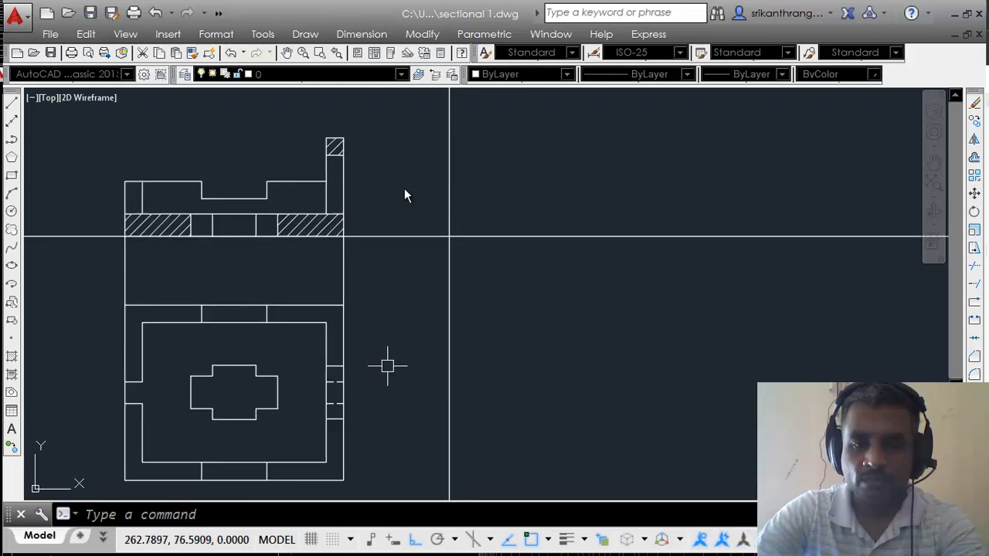
{"action": "type", "text": "l"}
{"action": "key", "text": "Return"}
{"action": "left_click", "coordinate": [345, 306]}
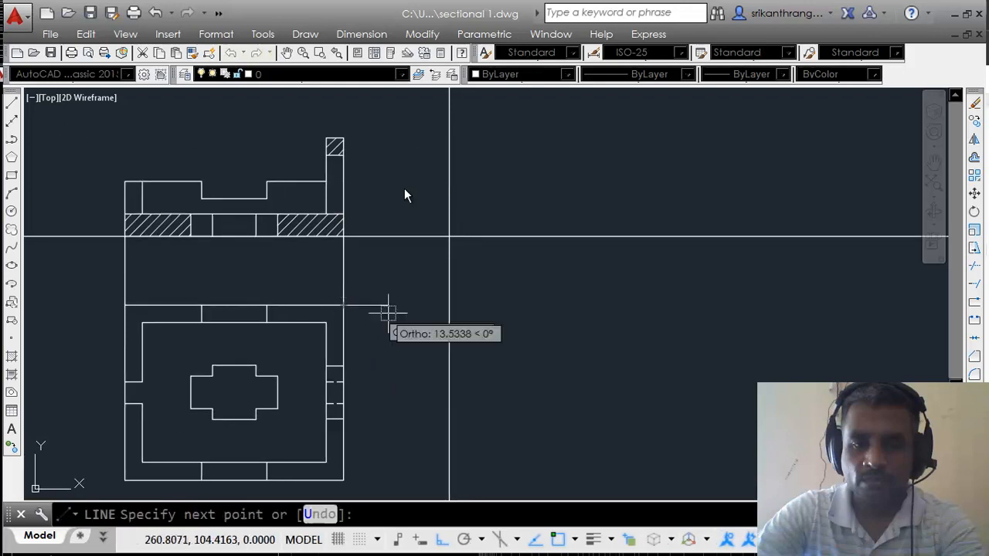
{"action": "left_click", "coordinate": [449, 306]}
{"action": "key", "text": "Return"}
{"action": "key", "text": "Return"}
{"action": "left_click", "coordinate": [344, 480]}
{"action": "left_click", "coordinate": [449, 480]}
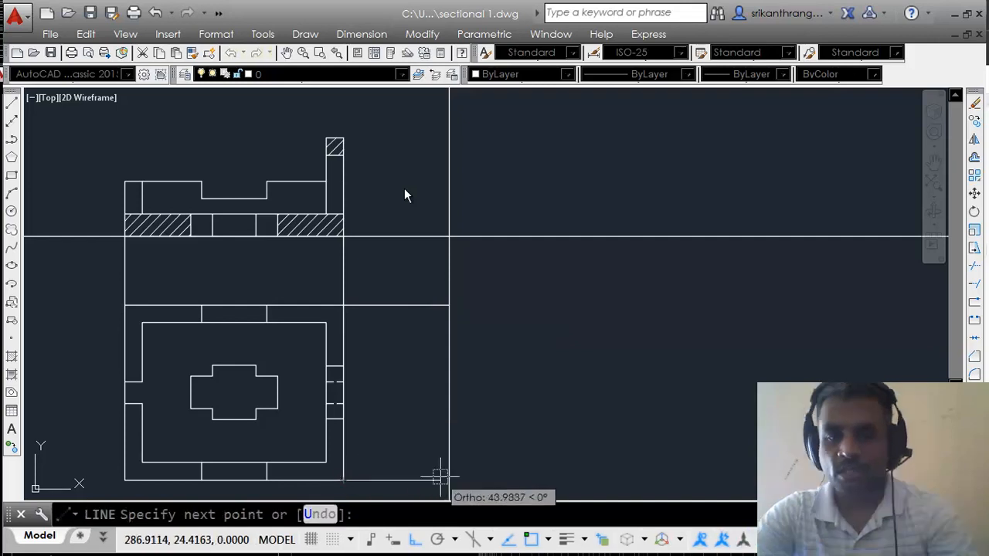
{"action": "key", "text": "Return"}
Step: Draw a circle centred on the reference lines' intersection through the upper projection line's end, and trim it to the lower-right quarter arc
{"action": "middle_click_drag", "start_coordinate": [412, 331], "coordinate": [378, 335]}
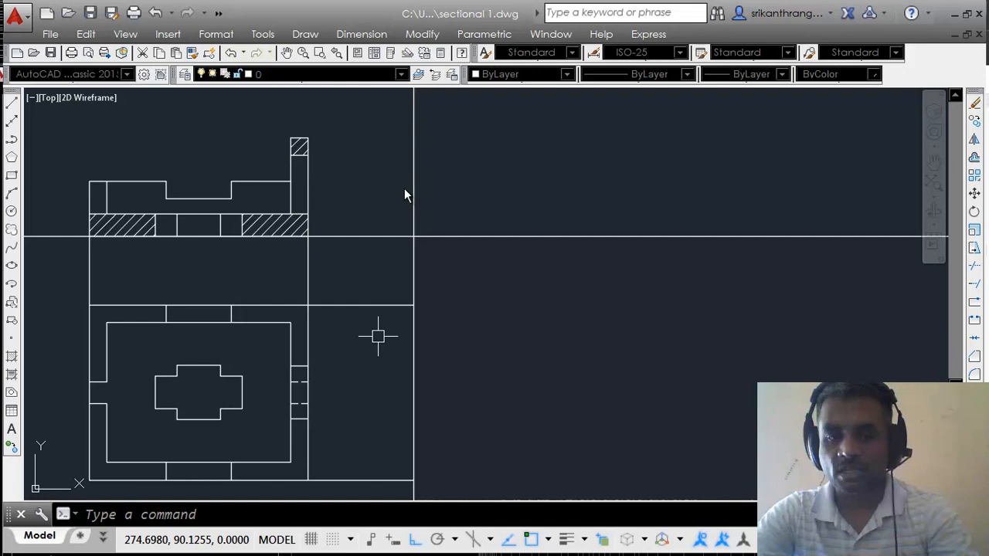
{"action": "type", "text": "c"}
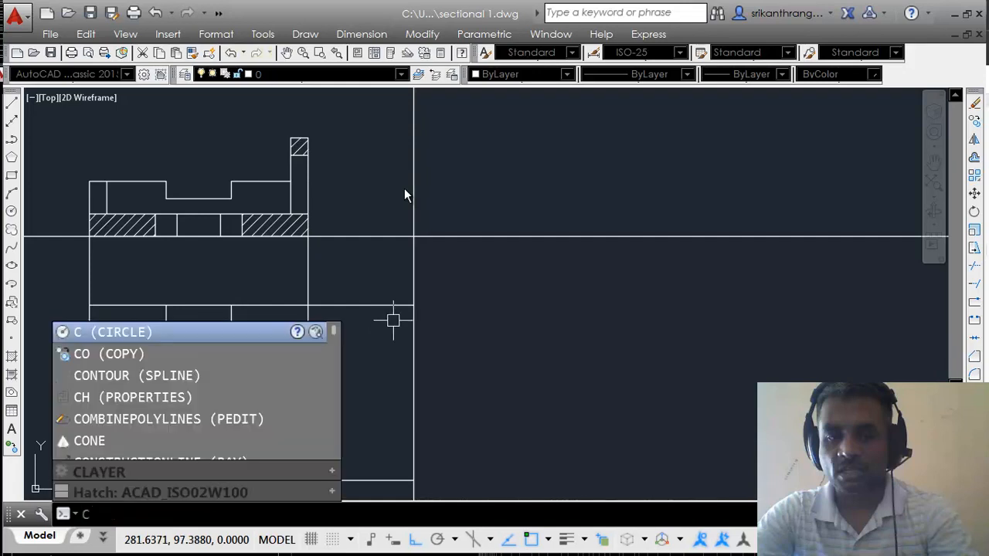
{"action": "key", "text": "Return"}
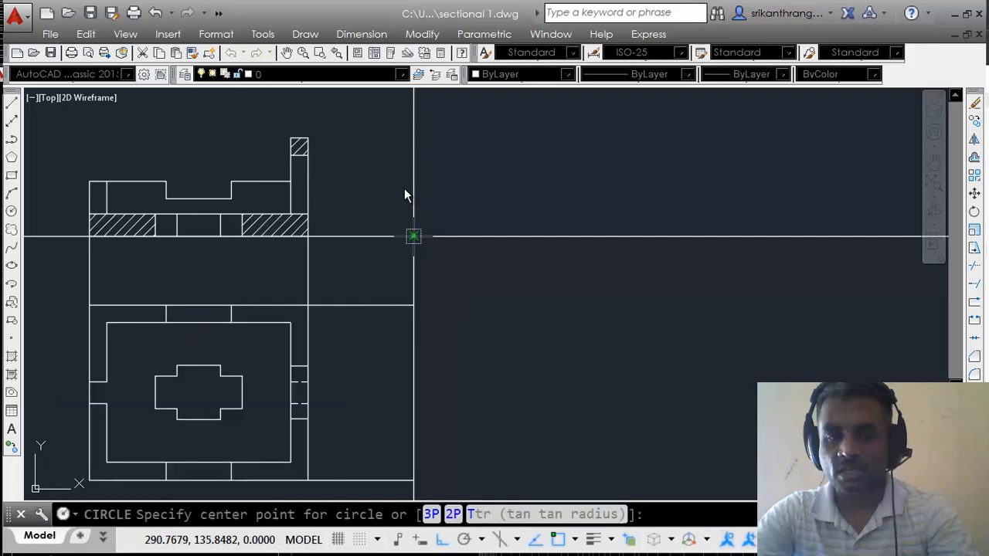
{"action": "left_click", "coordinate": [414, 235]}
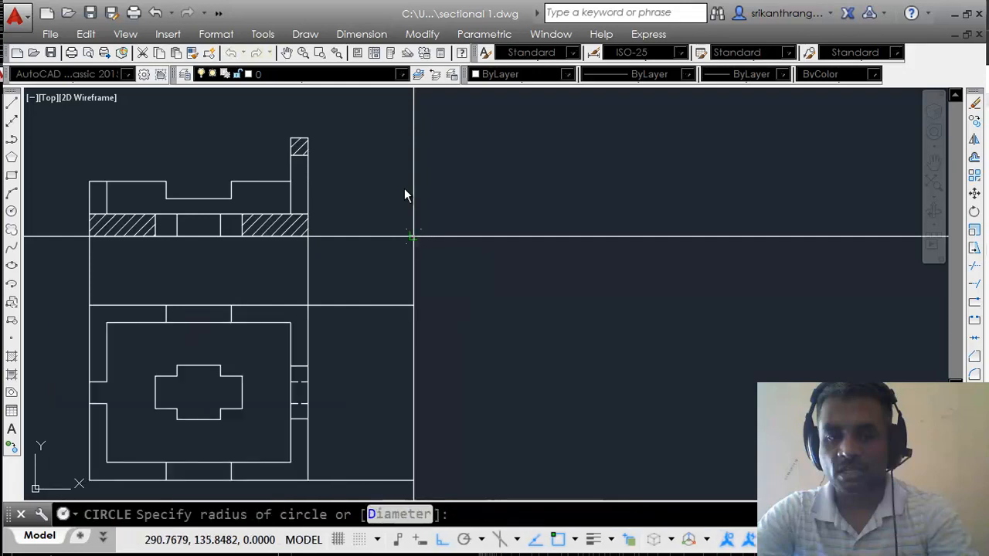
{"action": "left_click", "coordinate": [413, 305]}
{"action": "type", "text": "tr"}
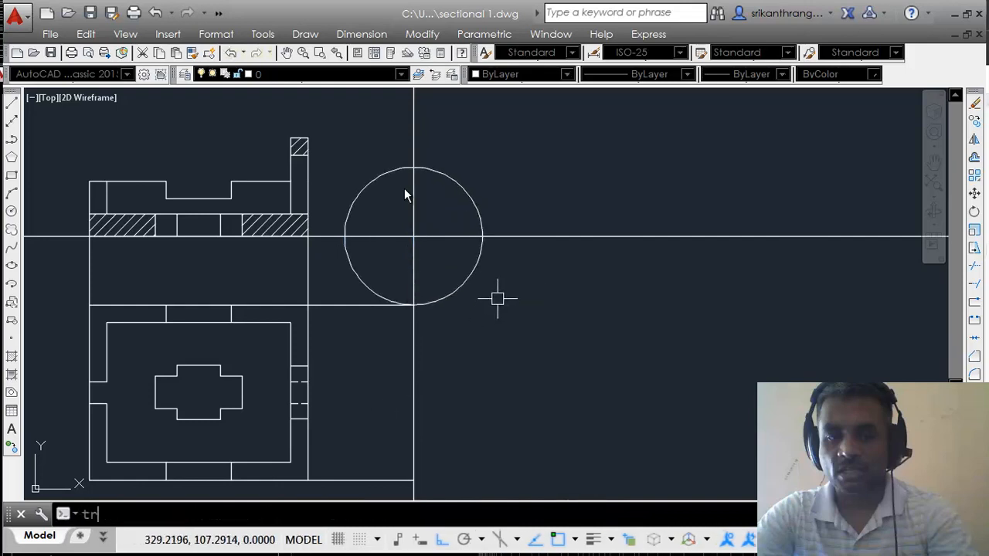
{"action": "key", "text": "Return"}
{"action": "key", "text": "Return"}
{"action": "left_click", "coordinate": [393, 185]}
{"action": "left_click", "coordinate": [357, 275]}
{"action": "key", "text": "Return"}
{"action": "middle_click_drag", "start_coordinate": [485, 311], "coordinate": [462, 285]}
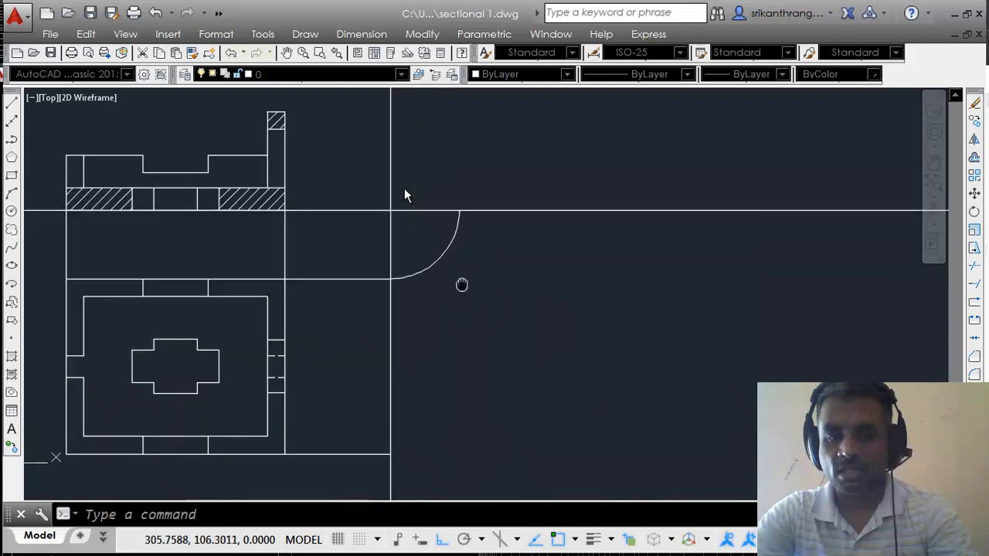
Step: Offset the quarter arc through the end of the lower projection line using the Through option
{"action": "type", "text": "o"}
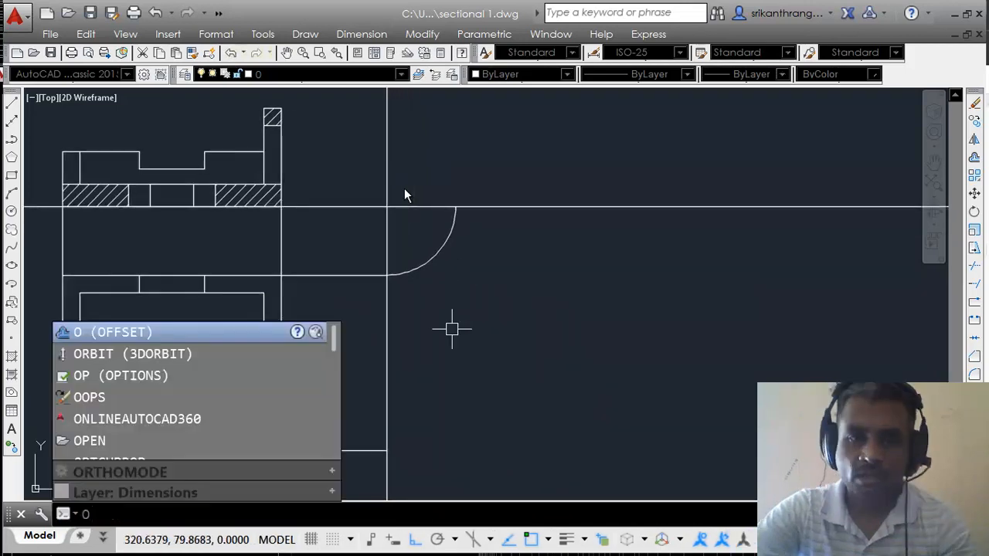
{"action": "key", "text": "Return"}
{"action": "type", "text": "t"}
{"action": "key", "text": "Return"}
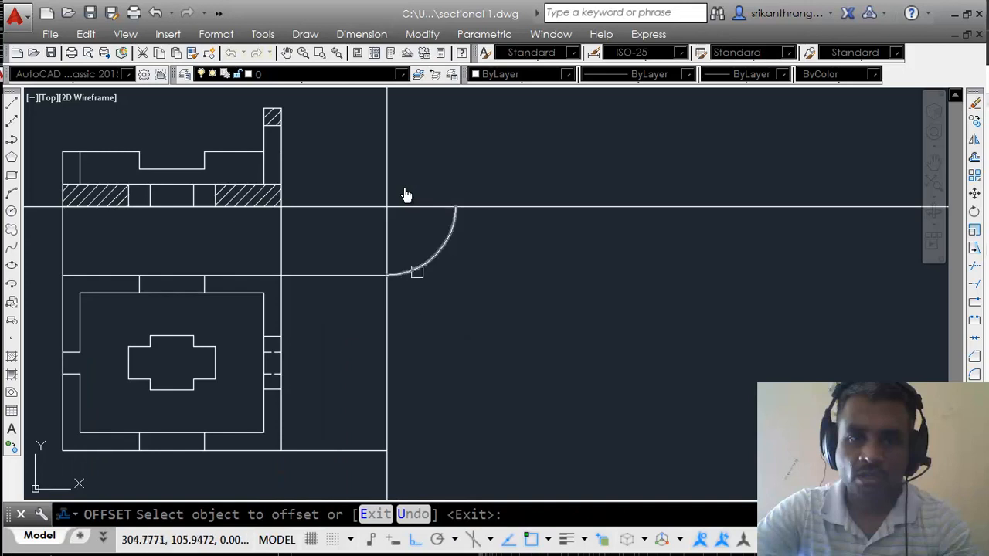
{"action": "left_click", "coordinate": [435, 255]}
{"action": "left_click", "coordinate": [385, 450]}
{"action": "middle_click_drag", "start_coordinate": [490, 359], "coordinate": [469, 374]}
{"action": "mouse_move", "coordinate": [481, 265]}
{"action": "middle_mouse_down"}
{"action": "mouse_move", "coordinate": [495, 274]}
{"action": "mouse_move", "coordinate": [502, 266]}
{"action": "middle_mouse_up"}
{"action": "key", "text": "Escape"}
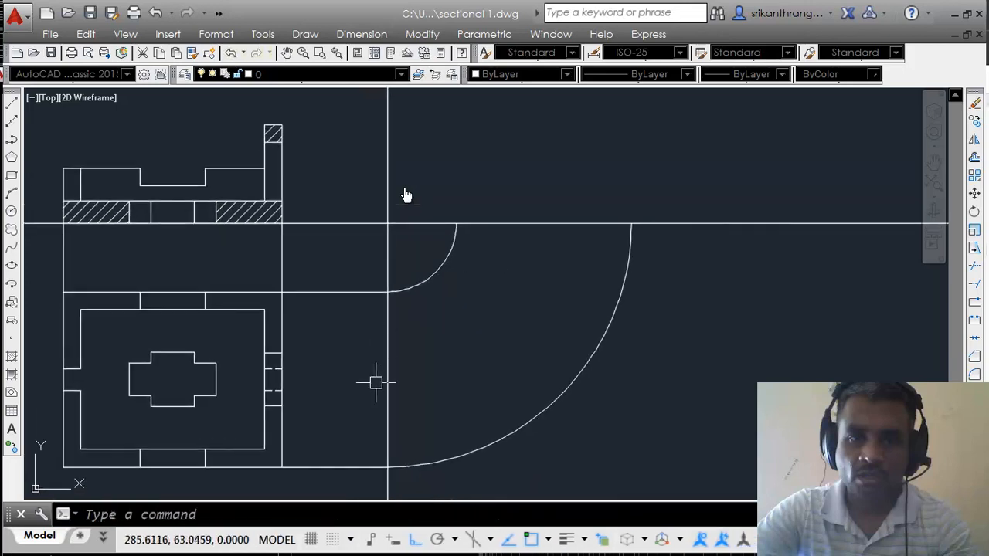
Step: Draw a vertical line up from the inner arc's end on the horizontal reference line, continuing with a horizontal line across the side view's top
{"action": "middle_click_drag", "start_coordinate": [592, 252], "coordinate": [625, 266]}
{"action": "type", "text": "l"}
{"action": "key", "text": "Return"}
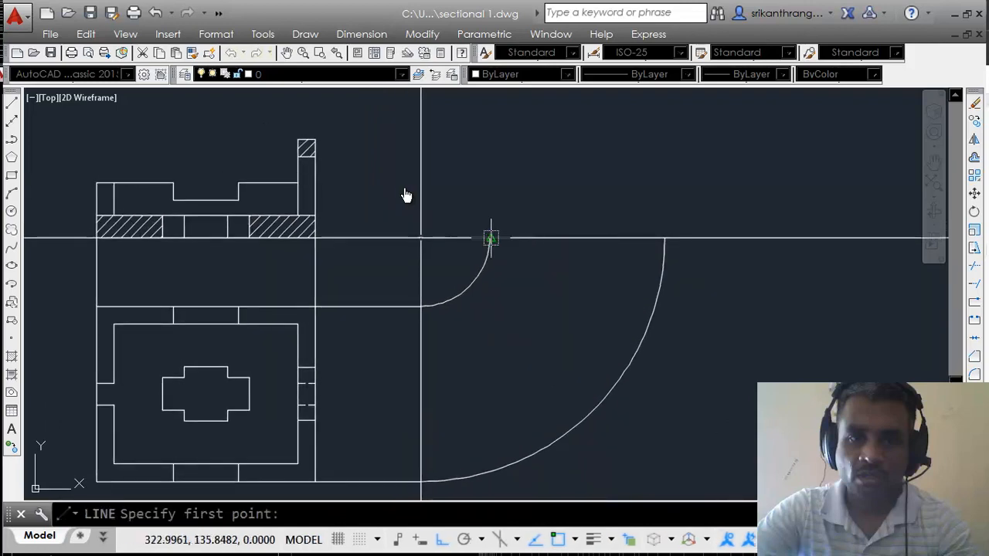
{"action": "scroll", "coordinate": [487, 251], "scroll_direction": "up", "scroll_amount": 2}
{"action": "left_click", "coordinate": [490, 232]}
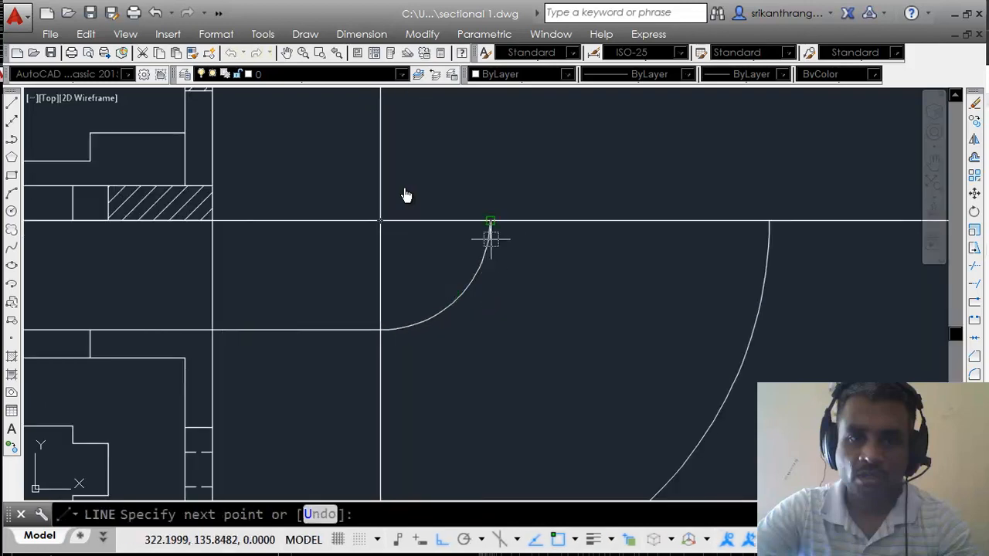
{"action": "scroll", "coordinate": [491, 230], "scroll_direction": "down", "scroll_amount": 2}
{"action": "left_click", "coordinate": [492, 110]}
{"action": "left_click", "coordinate": [694, 110]}
{"action": "key", "text": "Return"}
Step: Draw a vertical line up from the outer arc's end on the horizontal reference line for the side view's outer edge
{"action": "key", "text": "Return"}
{"action": "left_click", "coordinate": [665, 228]}
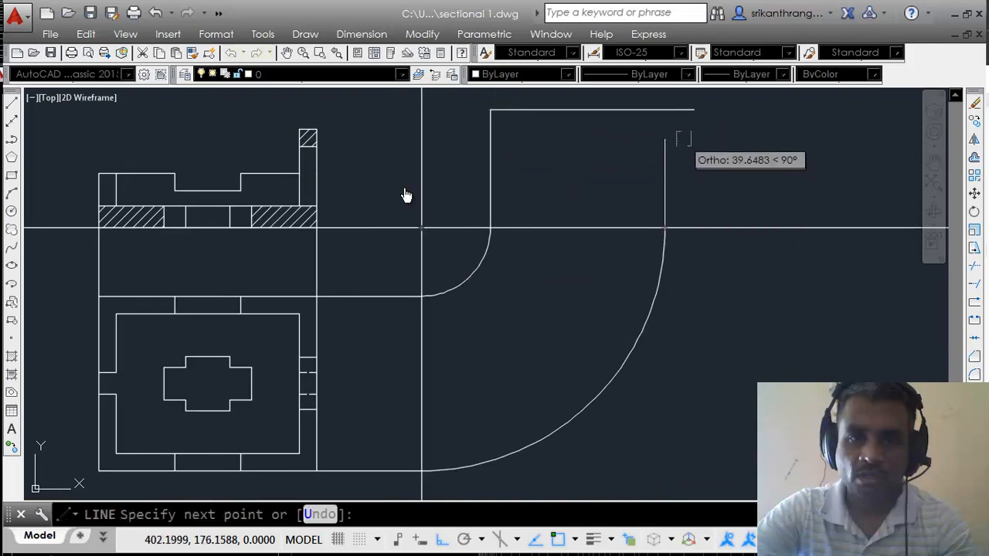
{"action": "left_click", "coordinate": [665, 136]}
{"action": "key", "text": "Return"}
Step: Project the raised wall's top and the lower wall's top from the front view horizontally past the side view's outer edge
{"action": "key", "text": "Return"}
{"action": "left_click", "coordinate": [317, 129]}
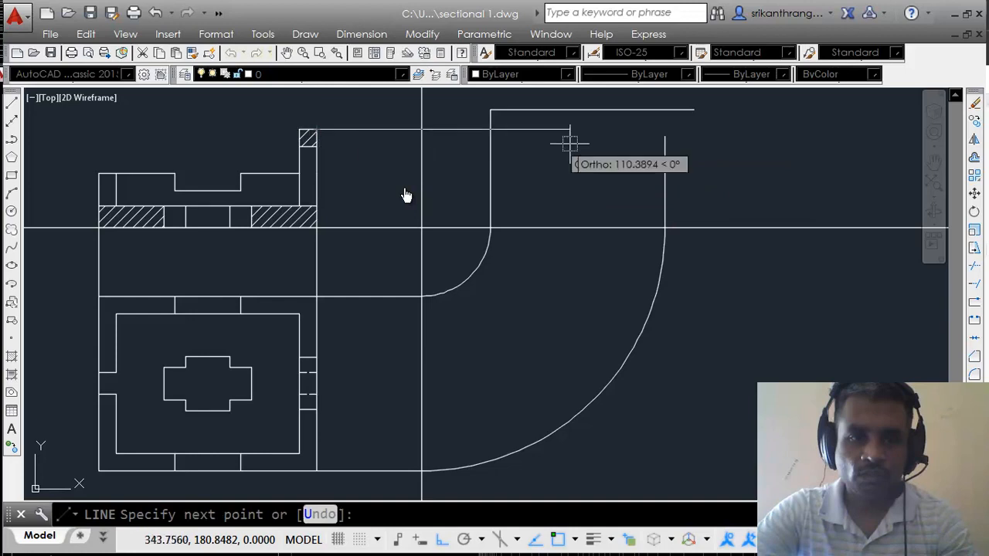
{"action": "left_click", "coordinate": [721, 149]}
{"action": "key", "text": "Return"}
{"action": "key", "text": "Return"}
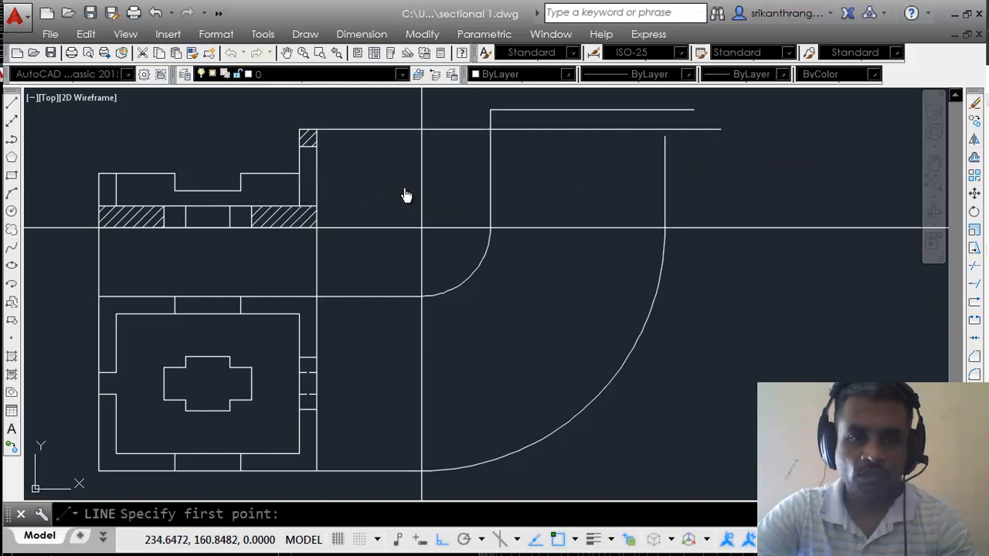
{"action": "left_click", "coordinate": [299, 173]}
{"action": "left_click", "coordinate": [735, 176]}
{"action": "key", "text": "Return"}
{"action": "middle_click_drag", "start_coordinate": [634, 229], "coordinate": [635, 244]}
{"action": "type", "text": "tr"}
{"action": "key", "text": "Return"}
{"action": "key", "text": "Return"}
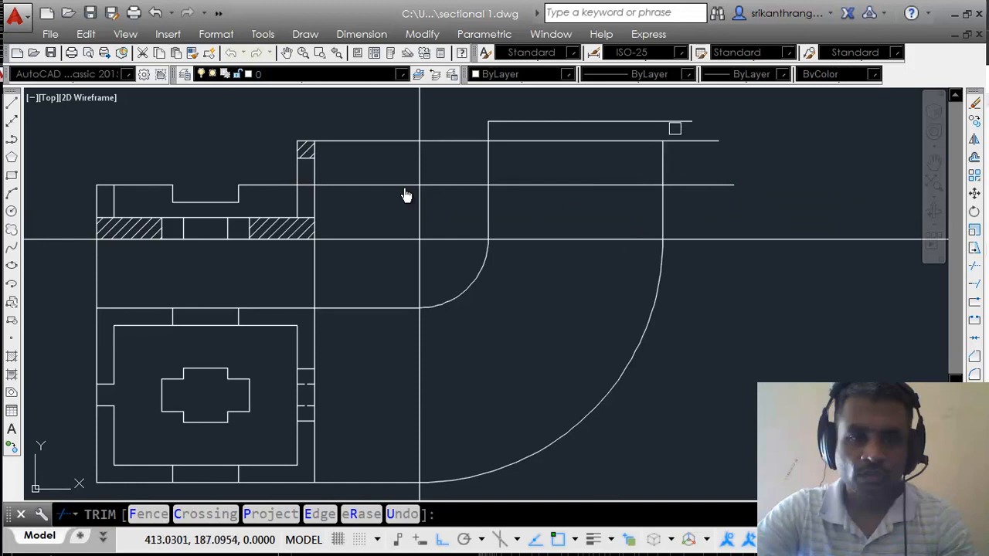
{"action": "key", "text": "Escape"}
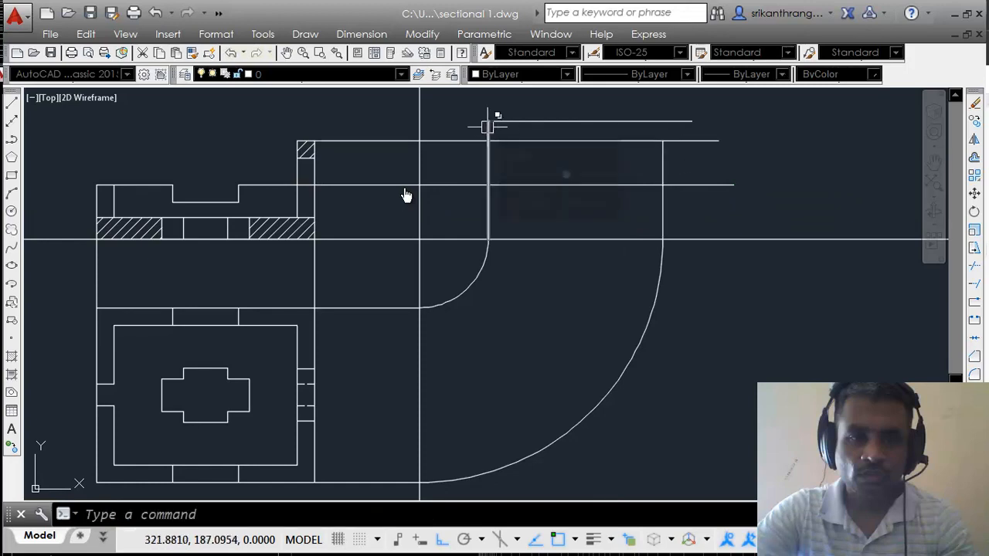
Step: Trim the side view's inner vertical line above the raised wall's height and delete the leftover horizontal line above it
{"action": "type", "text": "tr"}
{"action": "key", "text": "Return"}
{"action": "key", "text": "Return"}
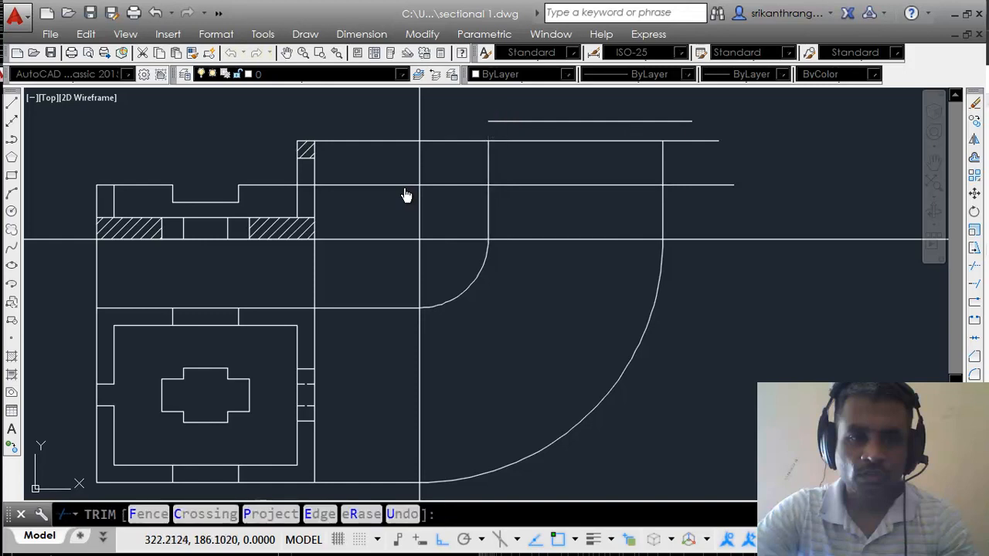
{"action": "key", "text": "Escape"}
{"action": "left_click", "coordinate": [542, 120]}
{"action": "key", "text": "Delete"}
Step: Trim the two height projection lines where they overshoot the side view's outer vertical edge
{"action": "type", "text": "t"}
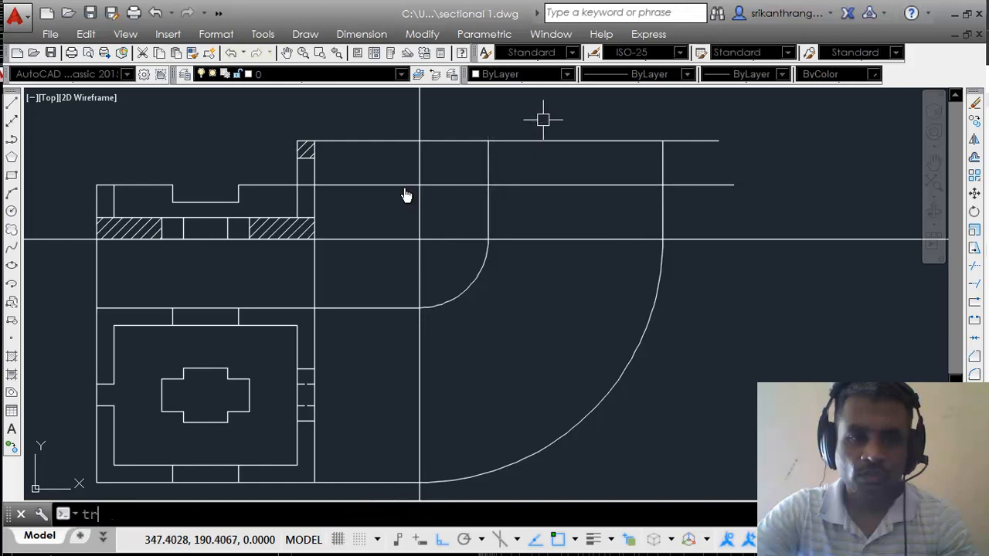
{"action": "type", "text": "r"}
{"action": "key", "text": "Return"}
{"action": "key", "text": "Return"}
{"action": "left_click", "coordinate": [719, 115]}
{"action": "left_click", "coordinate": [680, 203]}
{"action": "key", "text": "Escape"}
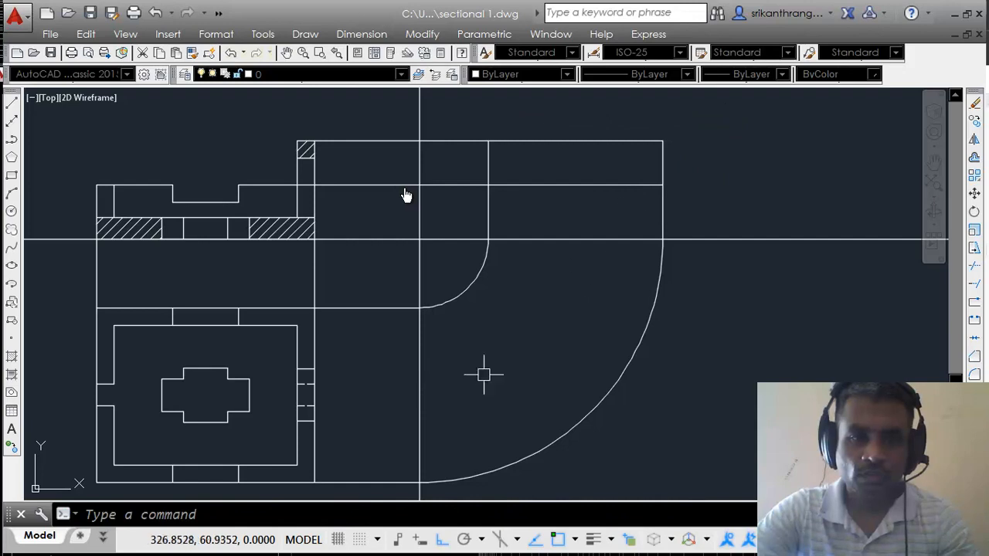
{"action": "middle_click_drag", "start_coordinate": [552, 208], "coordinate": [547, 183]}
{"action": "type", "text": "l"}
{"action": "key", "text": "Return"}
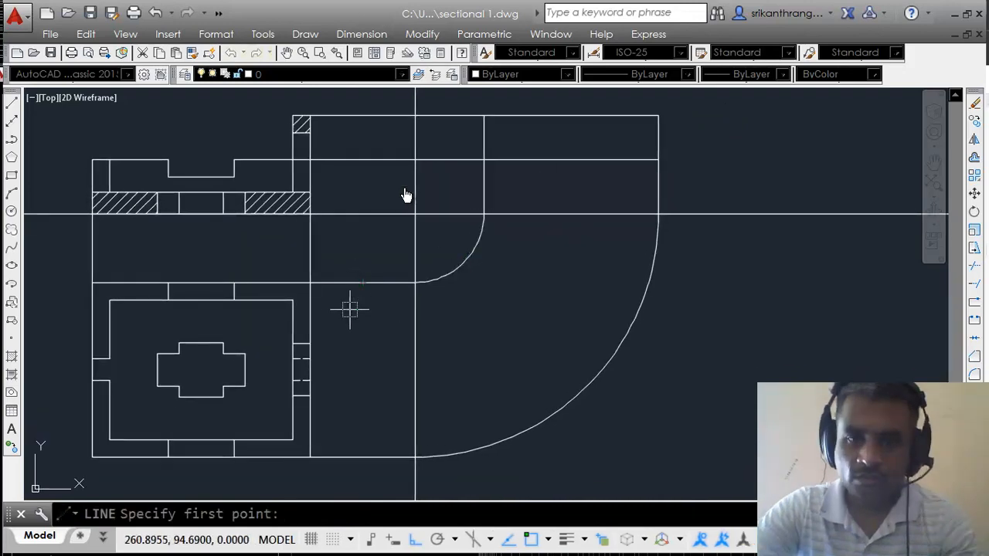
{"action": "key", "text": "Escape"}
Step: Offset the upper projection line through the two ends of the raised wall in the top view
{"action": "type", "text": "o"}
{"action": "key", "text": "Return"}
{"action": "key", "text": "Return"}
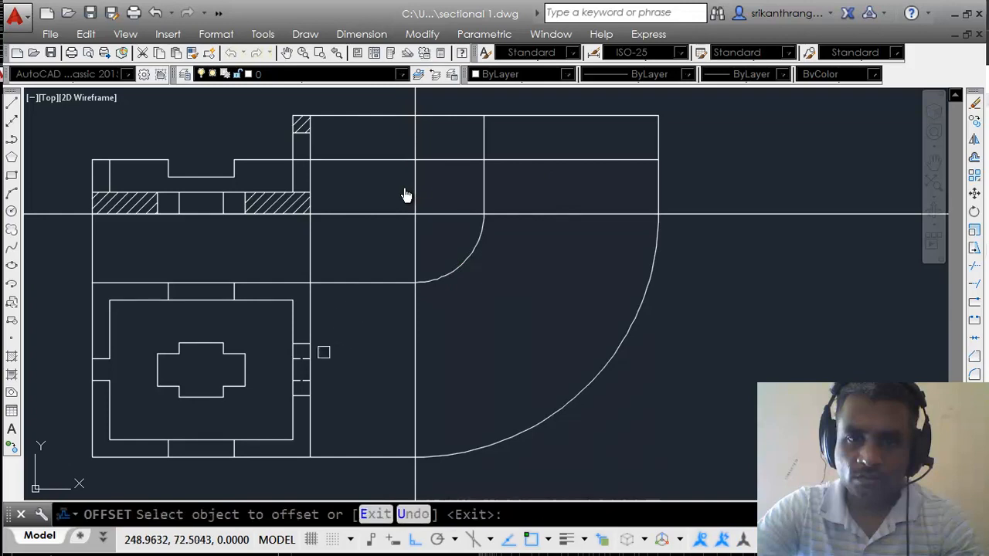
{"action": "left_click", "coordinate": [333, 283]}
{"action": "left_click", "coordinate": [326, 343]}
{"action": "left_click", "coordinate": [342, 343]}
{"action": "left_click", "coordinate": [310, 395]}
{"action": "key", "text": "Return"}
Step: Offset the inner quarter arc through the ends of the two raised wall projection lines
{"action": "key", "text": "Return"}
{"action": "key", "text": "Return"}
{"action": "left_click", "coordinate": [452, 271]}
{"action": "left_click", "coordinate": [418, 342]}
{"action": "left_click", "coordinate": [424, 342]}
{"action": "left_click", "coordinate": [415, 395]}
{"action": "key", "text": "Return"}
Step: Offset the side view's outer vertical edge through the ends of the two middle arcs to mark the raised wall's sides
{"action": "middle_click_drag", "start_coordinate": [603, 237], "coordinate": [602, 253]}
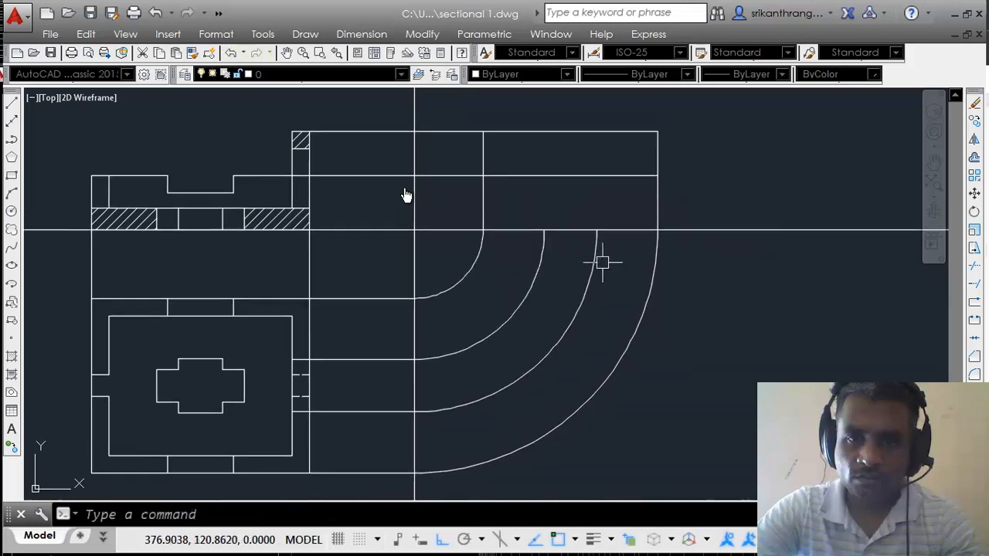
{"action": "key", "text": "Return"}
{"action": "left_click", "coordinate": [655, 201]}
{"action": "left_click", "coordinate": [598, 220]}
{"action": "left_click", "coordinate": [597, 214]}
{"action": "left_click", "coordinate": [544, 229]}
{"action": "key", "text": "Return"}
{"action": "middle_click_drag", "start_coordinate": [542, 203], "coordinate": [541, 211]}
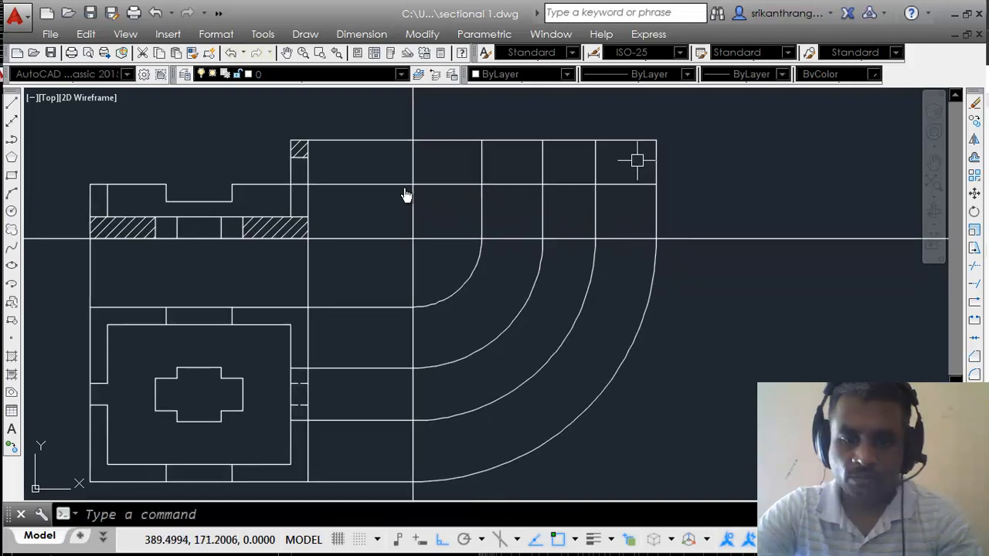
Step: Trim the side view's top lines and vertical lines to form the stepped outline of the raised wall above the lower wall
{"action": "type", "text": "tr"}
{"action": "key", "text": "Return"}
{"action": "key", "text": "Return"}
{"action": "left_click", "coordinate": [508, 140]}
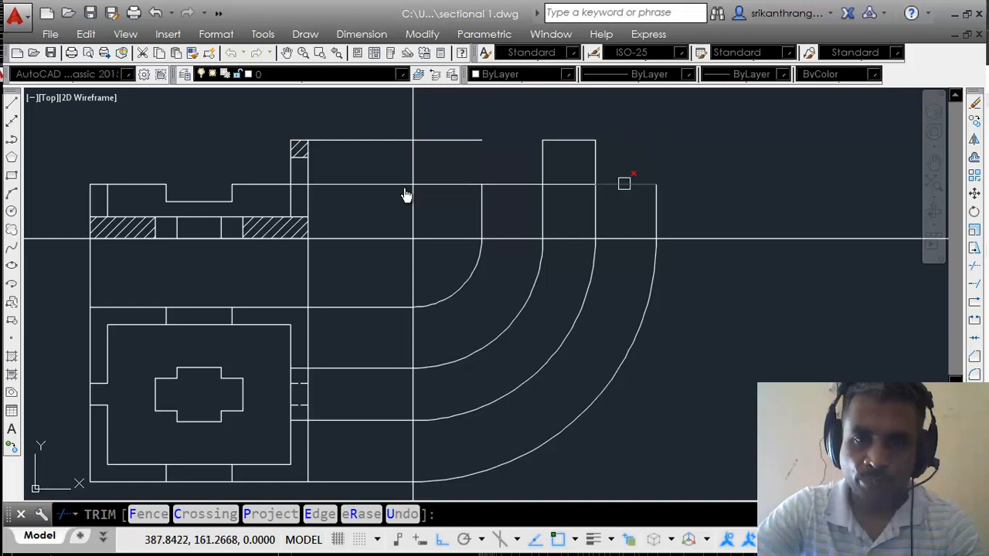
{"action": "left_click", "coordinate": [567, 184]}
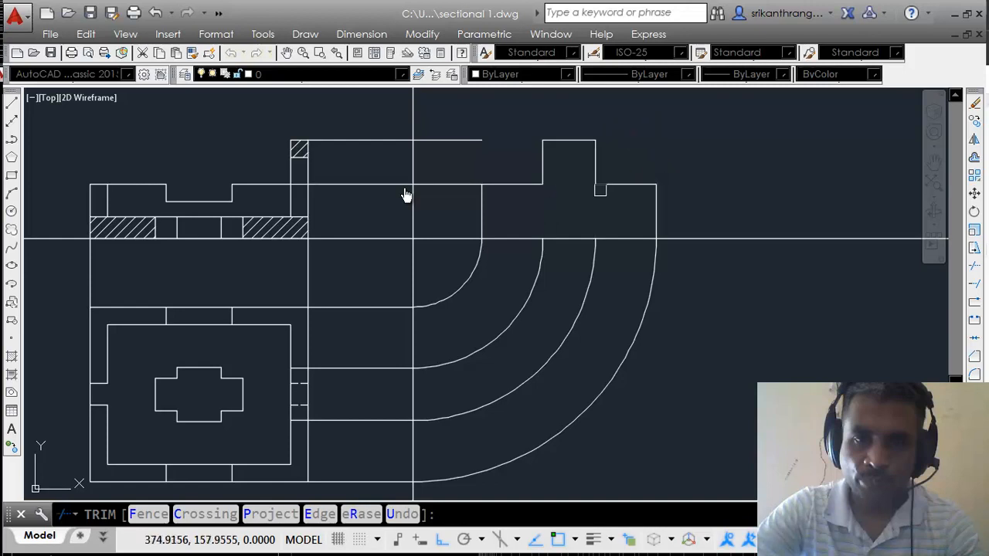
{"action": "key", "text": "Escape"}
{"action": "middle_click_drag", "start_coordinate": [645, 193], "coordinate": [641, 185]}
{"action": "mouse_move", "coordinate": [569, 256]}
{"action": "middle_mouse_down"}
{"action": "mouse_move", "coordinate": [593, 257]}
{"action": "mouse_move", "coordinate": [576, 241]}
{"action": "middle_mouse_up"}
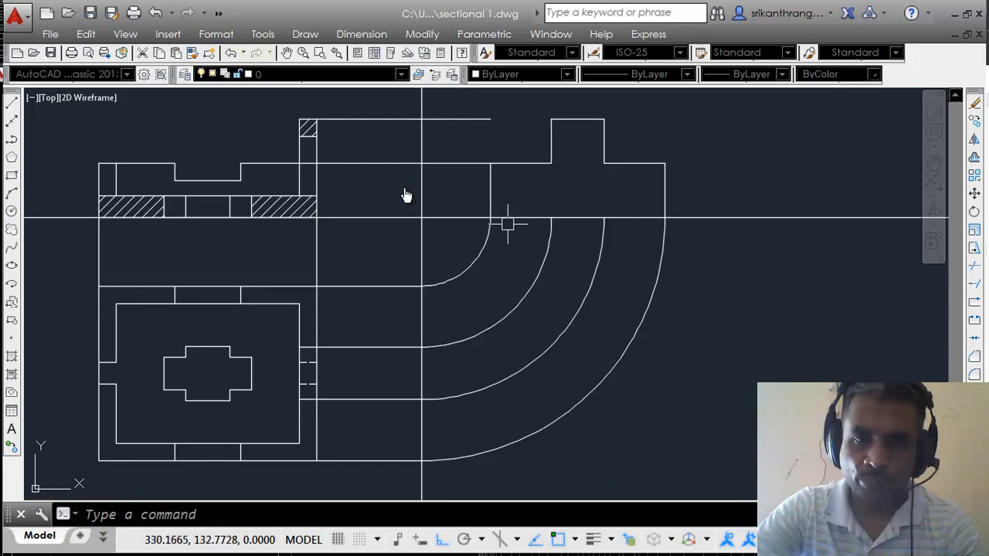
Step: Check the part in the lab manual document, and draw a vertical line from the raised wall's top midpoint to the base in the side view
{"action": "key", "text": "alt+Tab"}
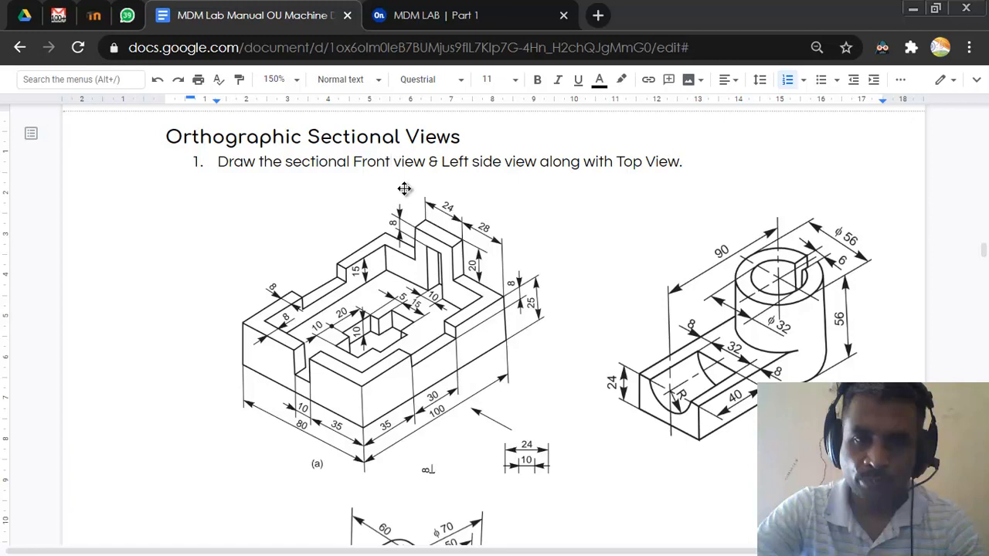
{"action": "key", "text": "alt+Tab"}
{"action": "key", "text": "alt+Tab"}
{"action": "key", "text": "alt+Tab"}
{"action": "key", "text": "alt+Tab"}
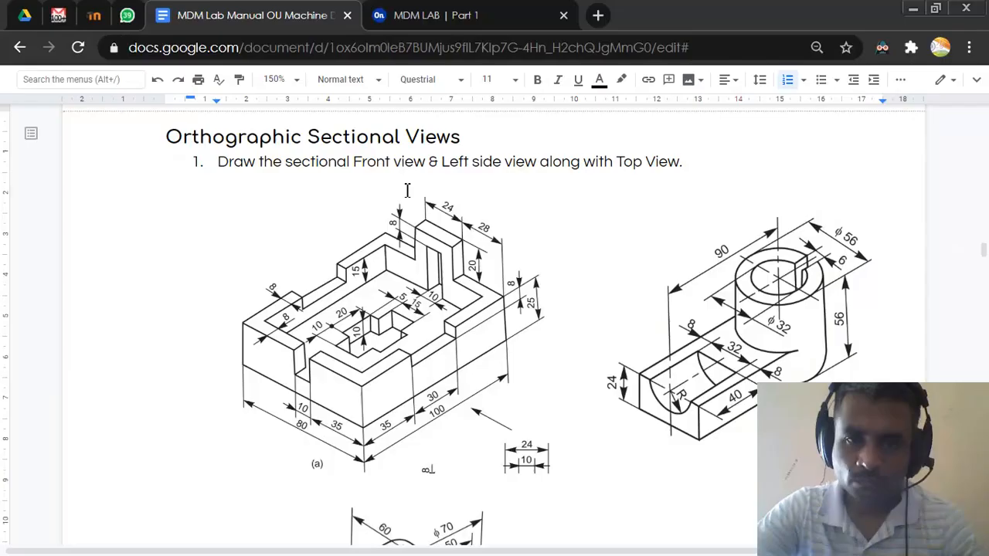
{"action": "key", "text": "alt+Tab"}
{"action": "middle_click_drag", "start_coordinate": [548, 275], "coordinate": [541, 274]}
{"action": "type", "text": "l"}
{"action": "key", "text": "Return"}
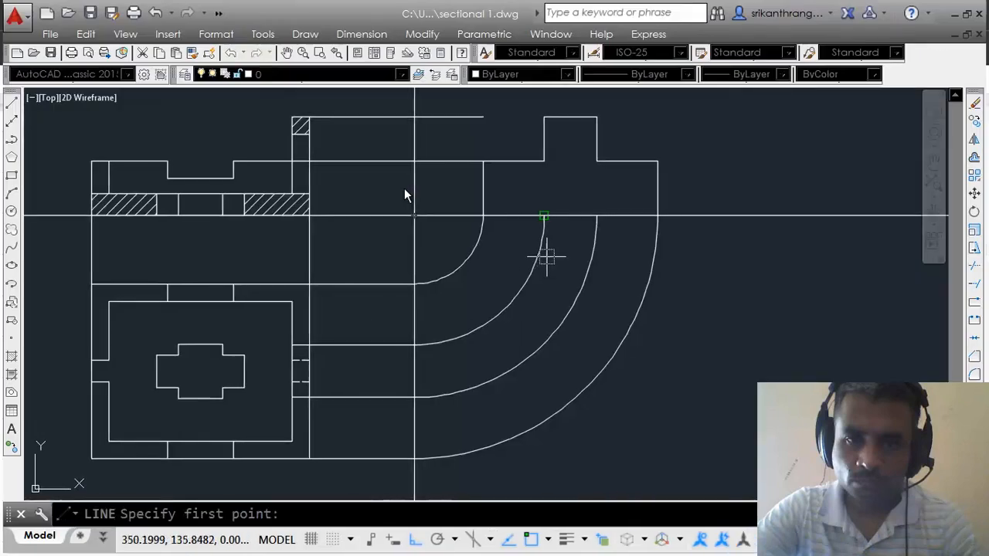
{"action": "left_click", "coordinate": [570, 117]}
{"action": "left_click", "coordinate": [570, 216]}
{"action": "key", "text": "Escape"}
Step: Check the slot width in the lab manual and offset the raised wall's centre line by 5 to each side
{"action": "key", "text": "alt+Tab"}
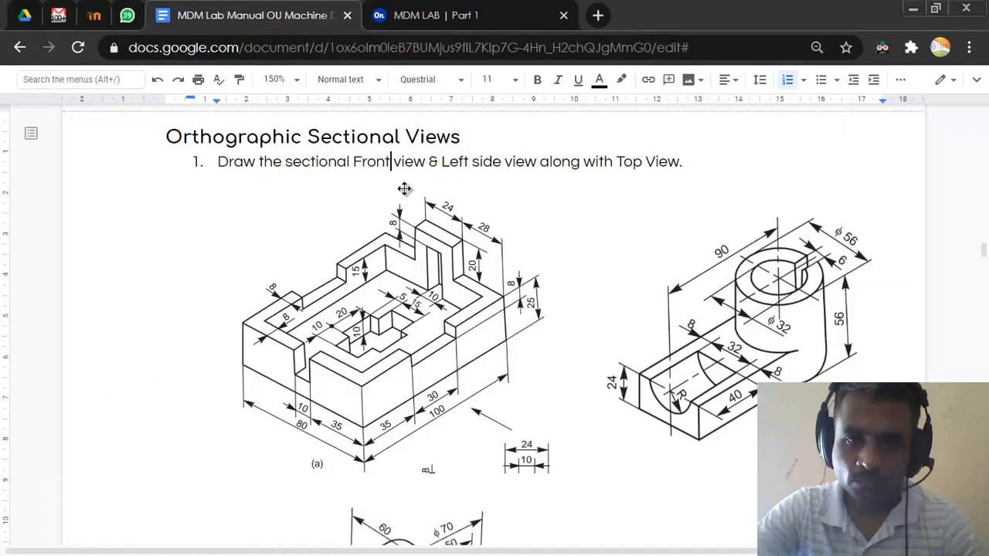
{"action": "key", "text": "alt+Tab"}
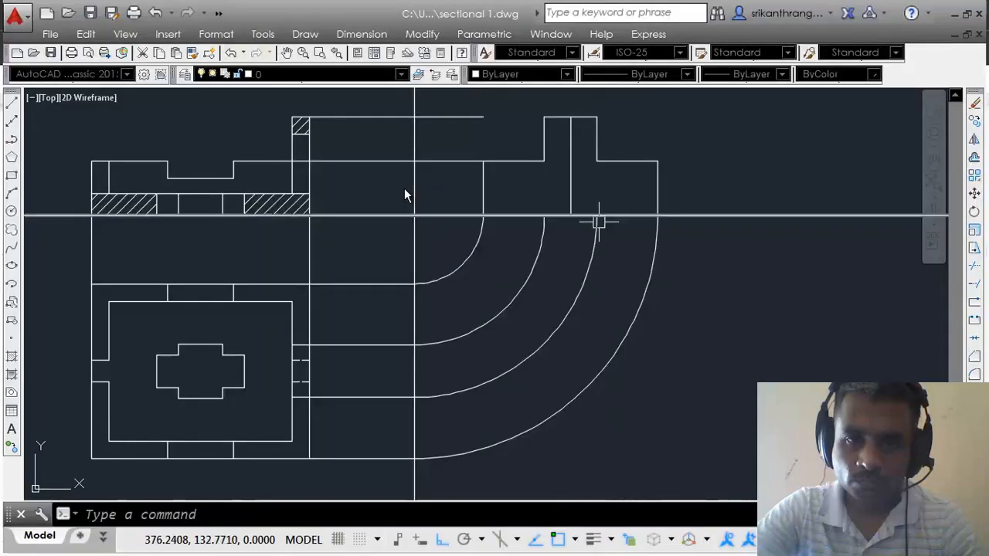
{"action": "type", "text": "o"}
{"action": "key", "text": "Return"}
{"action": "type", "text": "5"}
{"action": "key", "text": "Return"}
{"action": "left_click", "coordinate": [565, 209]}
{"action": "left_click", "coordinate": [496, 200]}
{"action": "left_click", "coordinate": [566, 187]}
{"action": "left_click", "coordinate": [621, 190]}
{"action": "key", "text": "Escape"}
Step: Extend the side view's lower wall top edges to the slot sides and trim the slot sides above them
{"action": "key", "text": "Return"}
{"action": "key", "text": "Return"}
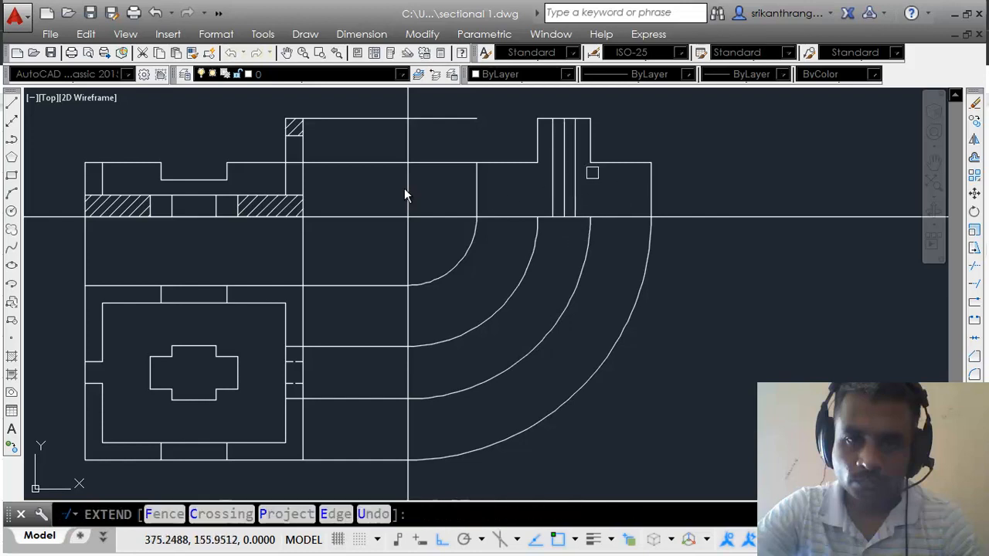
{"action": "left_click", "coordinate": [610, 155]}
{"action": "left_click", "coordinate": [605, 170]}
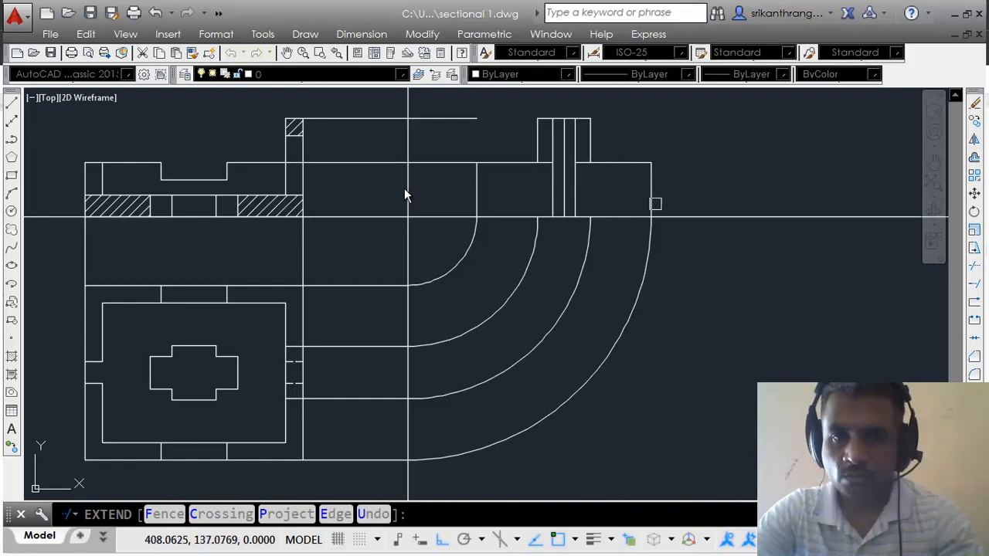
{"action": "scroll", "coordinate": [575, 137], "scroll_direction": "up", "scroll_amount": 2}
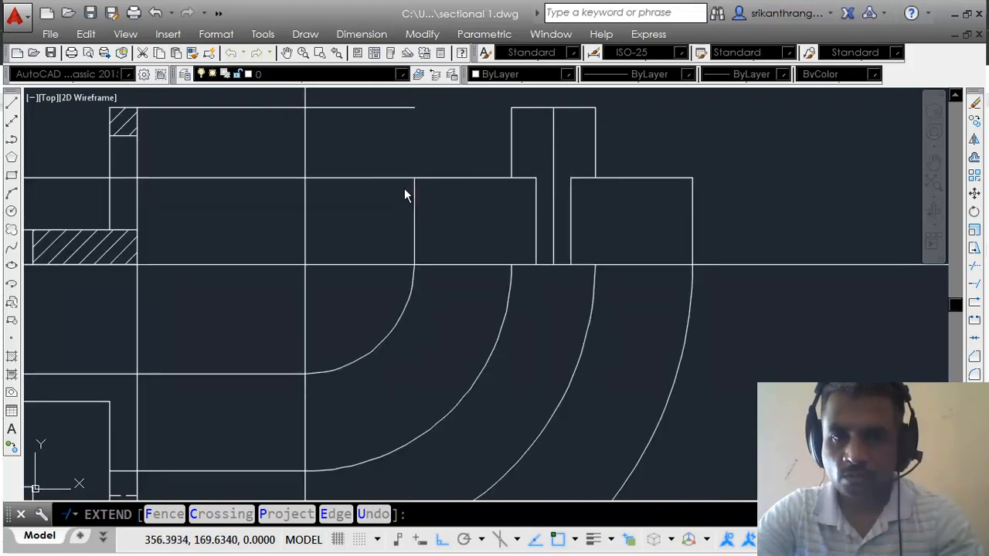
{"action": "key", "text": "Return"}
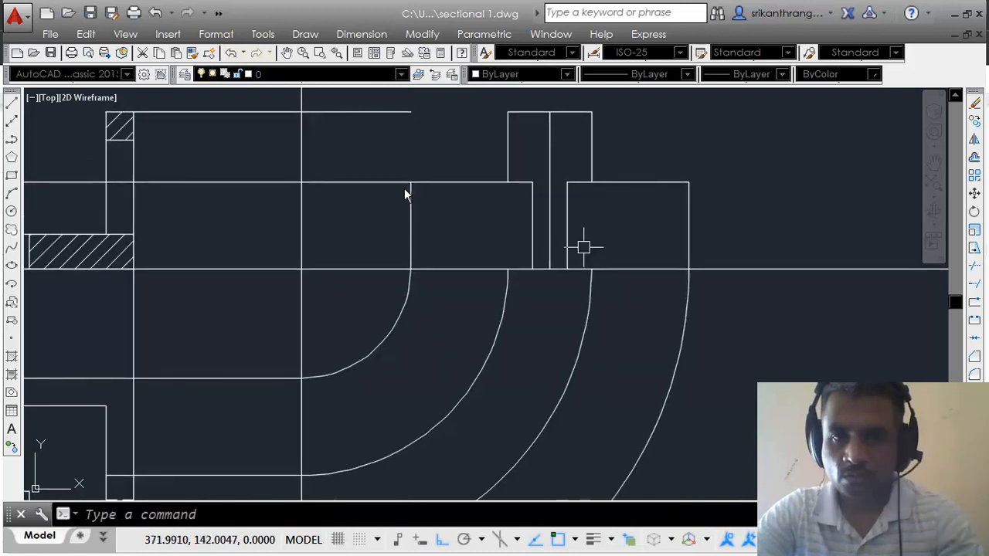
Step: Check the part in the lab manual document, and draw a horizontal line from the front view's floor level to the side view's outer edge
{"action": "middle_click_drag", "start_coordinate": [586, 277], "coordinate": [584, 254]}
{"action": "key", "text": "alt+Tab"}
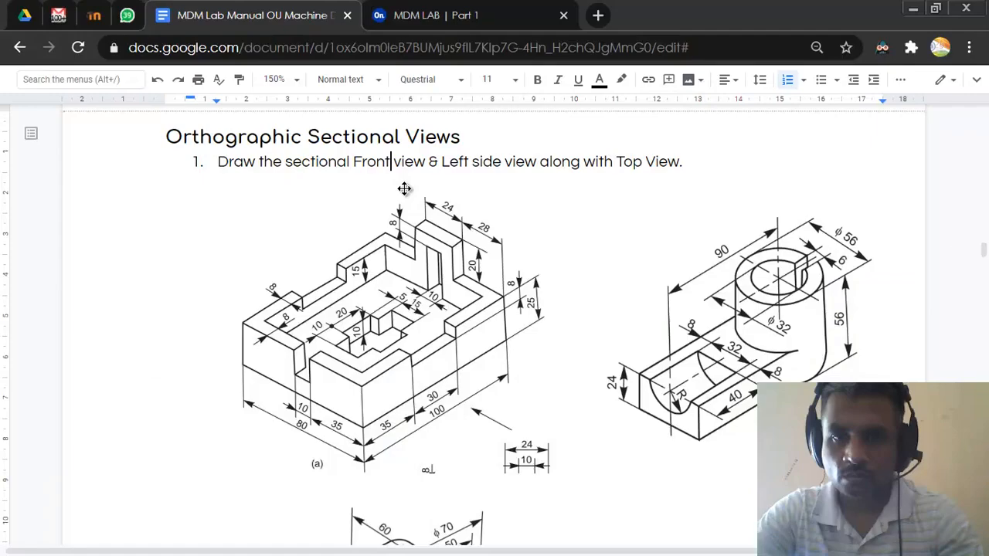
{"action": "key", "text": "alt+Tab"}
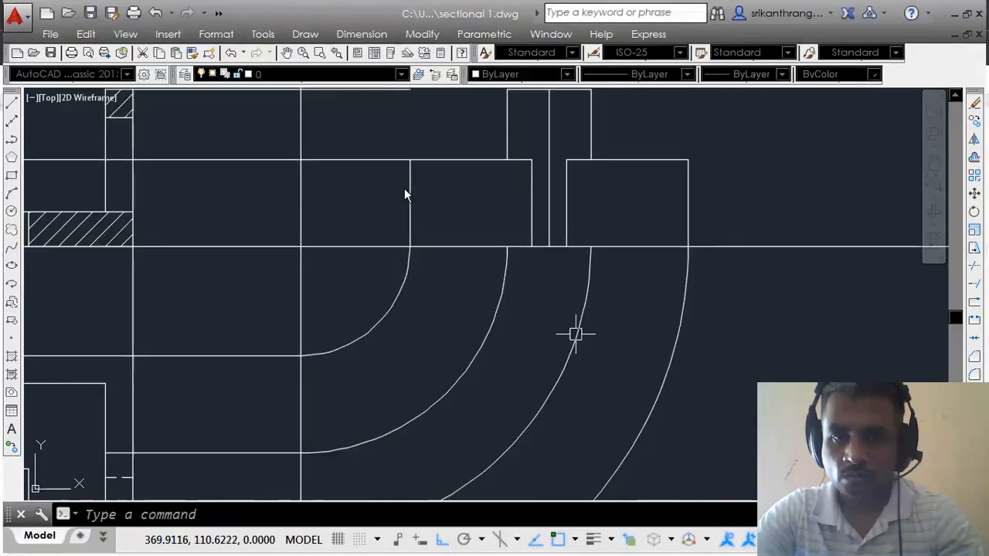
{"action": "type", "text": "o"}
{"action": "key", "text": "Return"}
{"action": "key", "text": "Escape"}
{"action": "scroll", "coordinate": [577, 332], "scroll_direction": "down", "scroll_amount": 2}
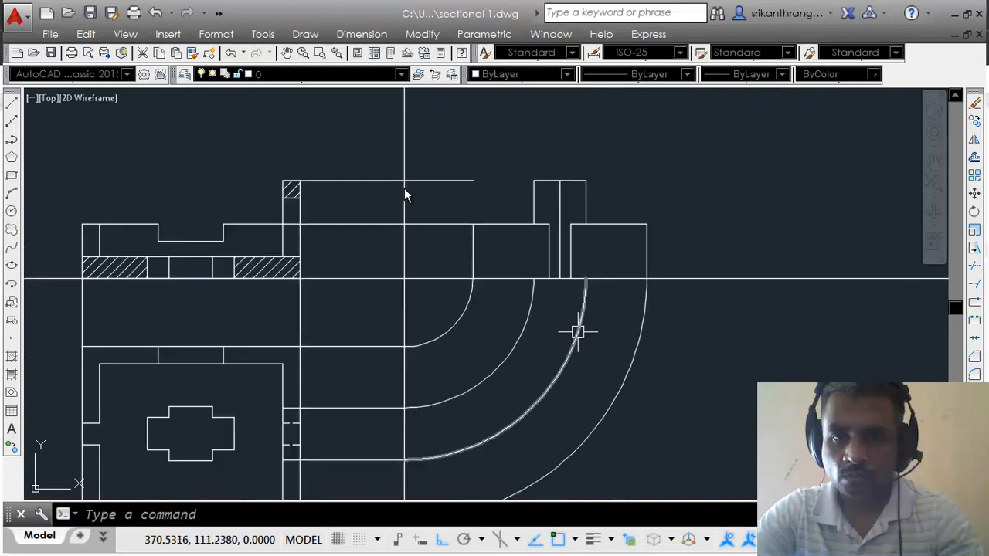
{"action": "type", "text": "l"}
{"action": "key", "text": "Return"}
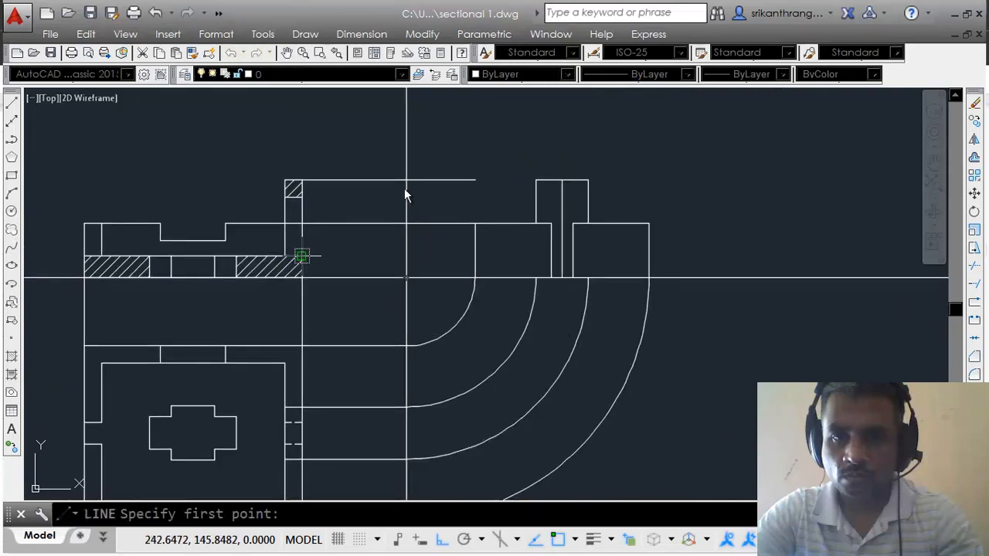
{"action": "left_click", "coordinate": [302, 255]}
{"action": "left_click", "coordinate": [649, 249]}
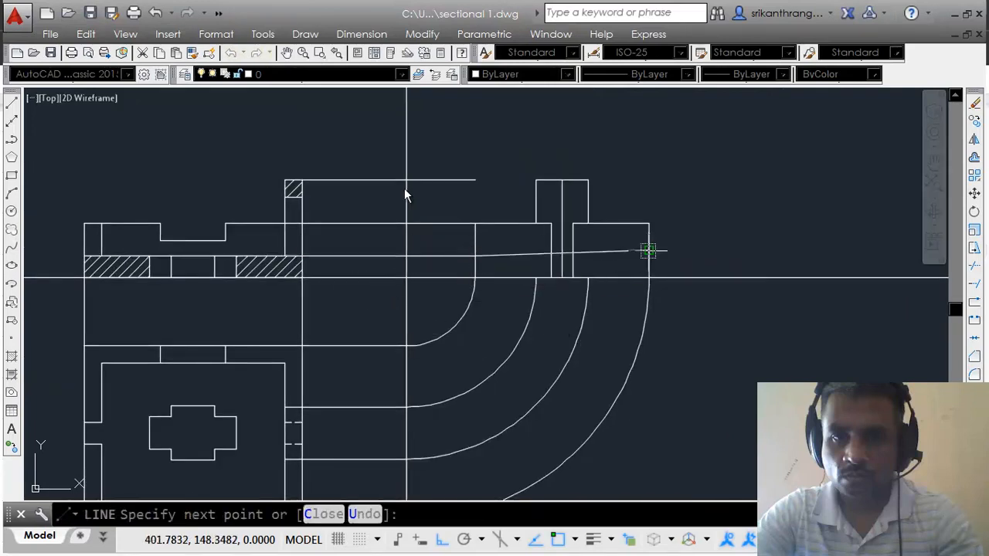
{"action": "key", "text": "ctrl+z"}
{"action": "left_click", "coordinate": [649, 256]}
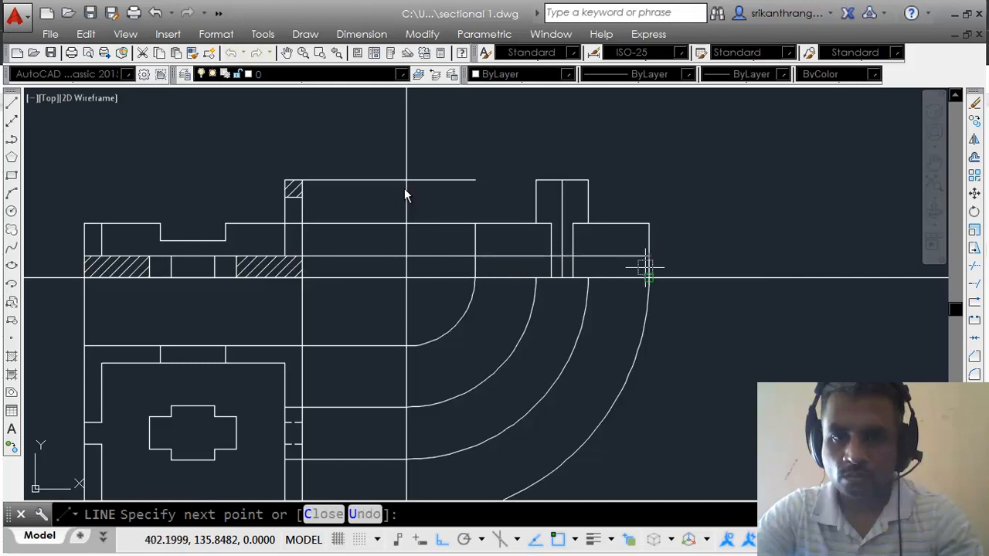
{"action": "key", "text": "Return"}
Step: Trim the two slot sides in the side view below the projected floor line
{"action": "type", "text": "tr"}
{"action": "key", "text": "Return"}
{"action": "key", "text": "Return"}
{"action": "scroll", "coordinate": [572, 268], "scroll_direction": "up", "scroll_amount": 2}
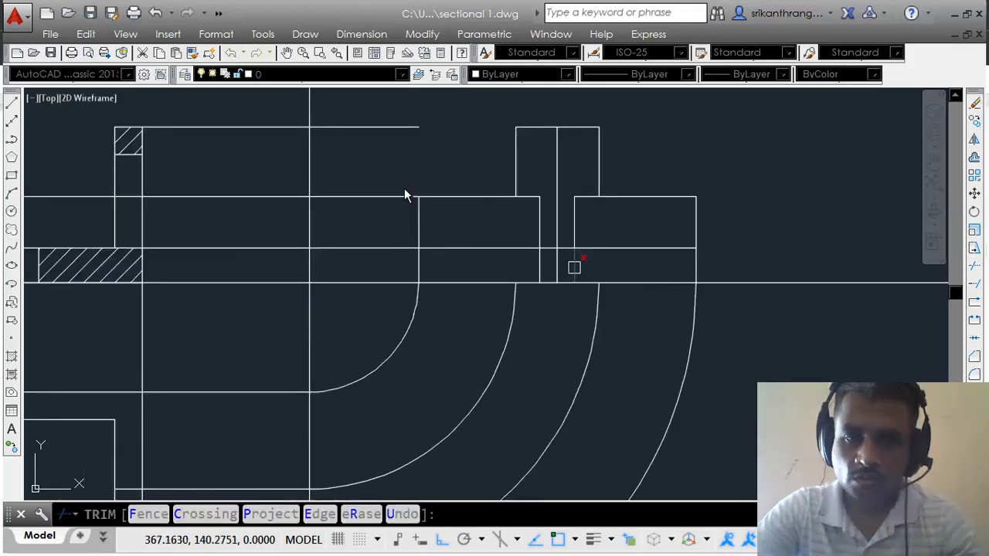
{"action": "key", "text": "Escape"}
Step: Break the side view's floor line with a small gap just outside each side of the slot
{"action": "type", "text": "br"}
{"action": "key", "text": "Return"}
{"action": "scroll", "coordinate": [579, 255], "scroll_direction": "up", "scroll_amount": 2}
{"action": "left_click", "coordinate": [567, 250]}
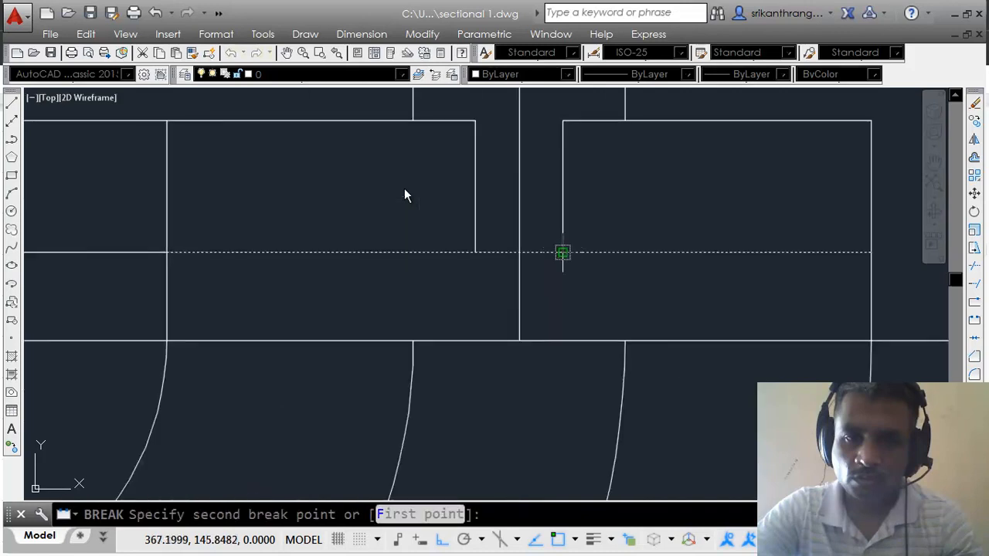
{"action": "left_click", "coordinate": [573, 251]}
{"action": "key", "text": "Return"}
{"action": "left_click", "coordinate": [474, 250]}
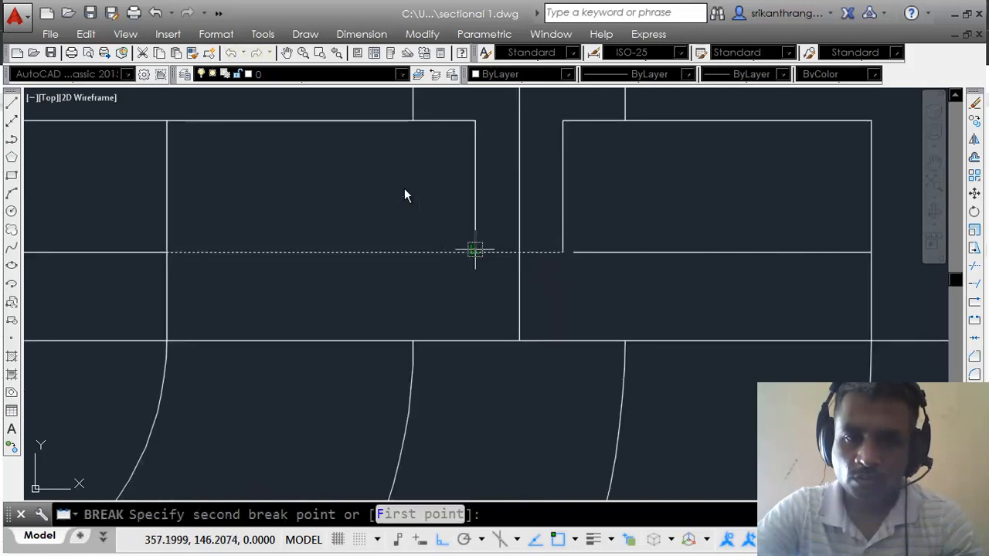
{"action": "left_click", "coordinate": [466, 252]}
{"action": "key", "text": "Return"}
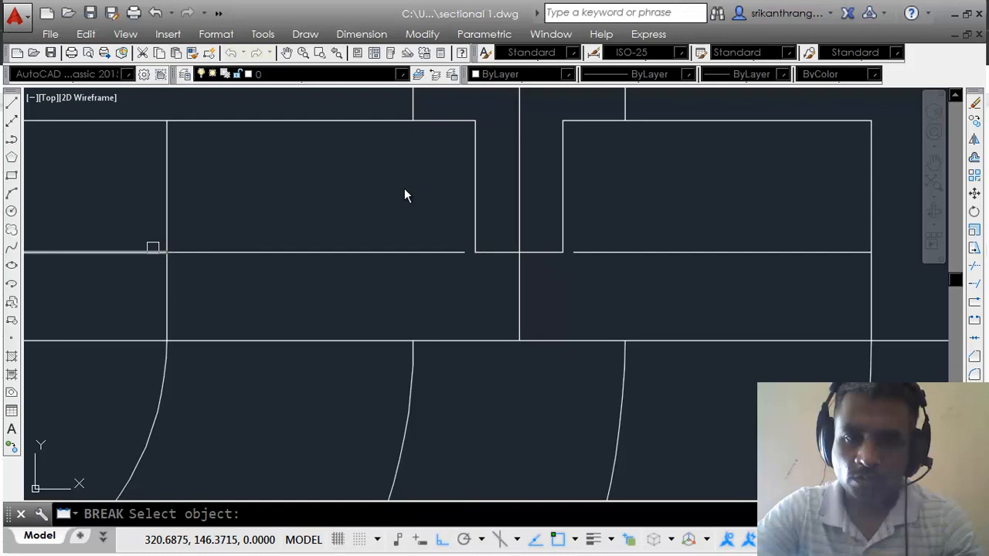
{"action": "key", "text": "Escape"}
Step: Match the floor line segments on both sides of the slot to the dashed hidden line of the top view
{"action": "left_click", "coordinate": [194, 252]}
{"action": "left_click", "coordinate": [621, 253]}
{"action": "scroll", "coordinate": [619, 259], "scroll_direction": "down", "scroll_amount": 4}
{"action": "key", "text": "Escape"}
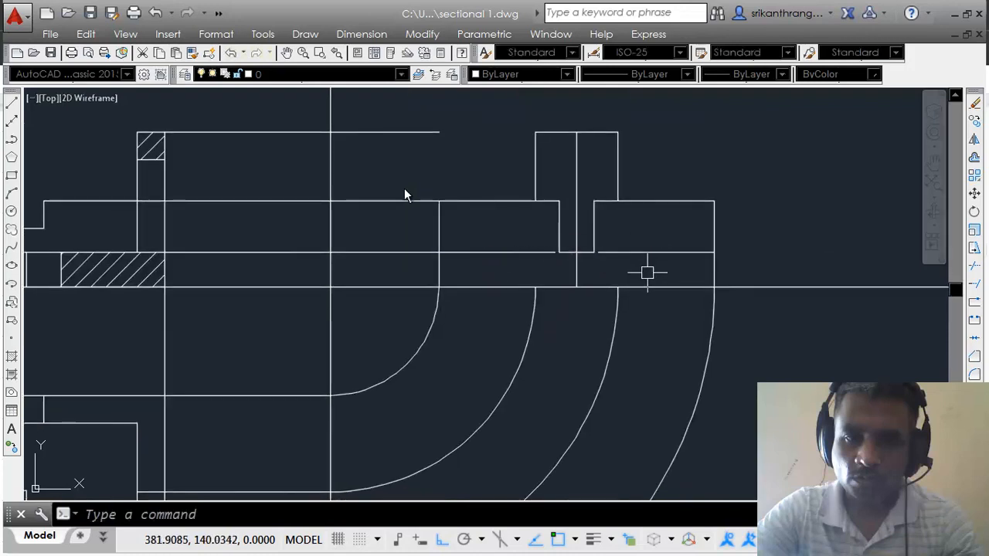
{"action": "middle_click_drag", "start_coordinate": [641, 269], "coordinate": [685, 256]}
{"action": "type", "text": "ma"}
{"action": "key", "text": "Return"}
{"action": "scroll", "coordinate": [525, 293], "scroll_direction": "down", "scroll_amount": 3}
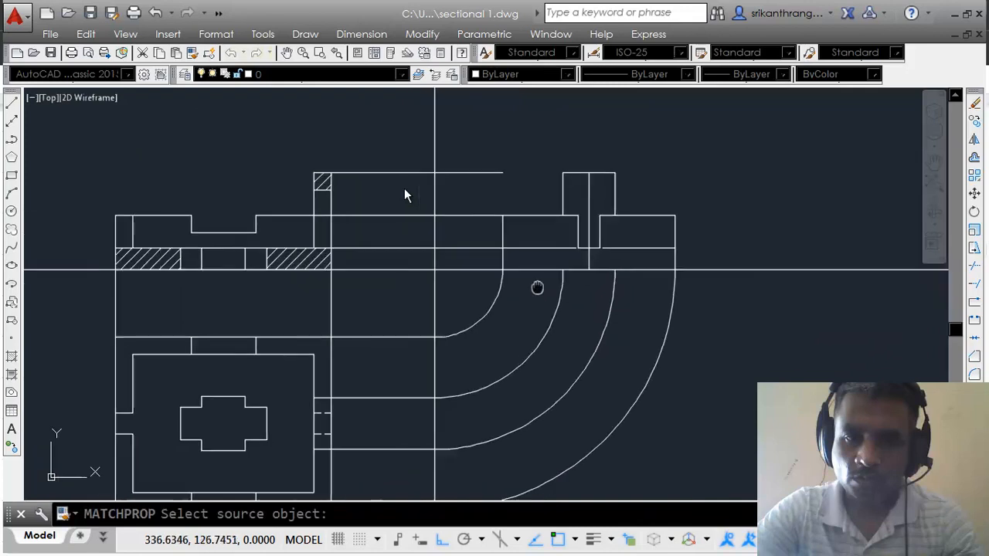
{"action": "left_click", "coordinate": [354, 385]}
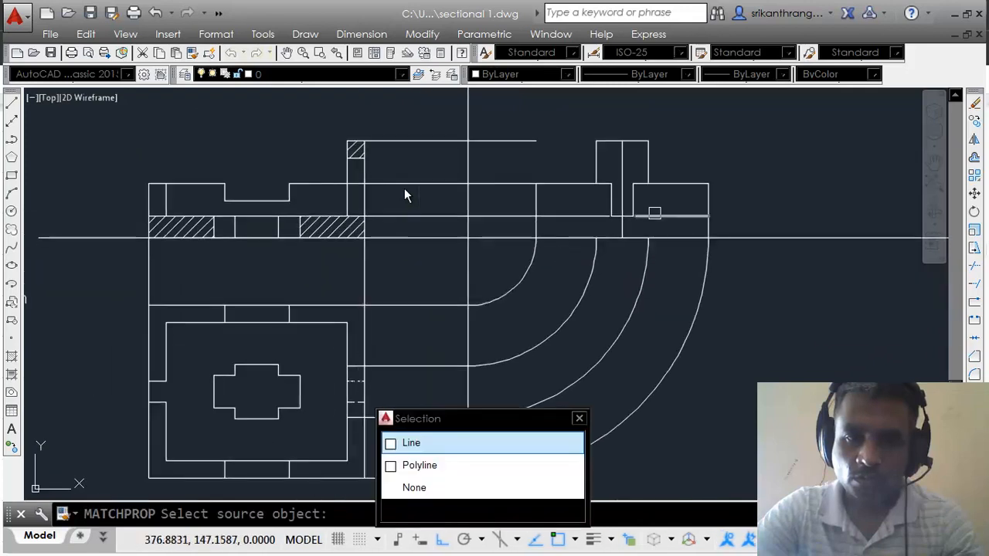
{"action": "left_click", "coordinate": [660, 216]}
{"action": "scroll", "coordinate": [355, 387], "scroll_direction": "up", "scroll_amount": 2}
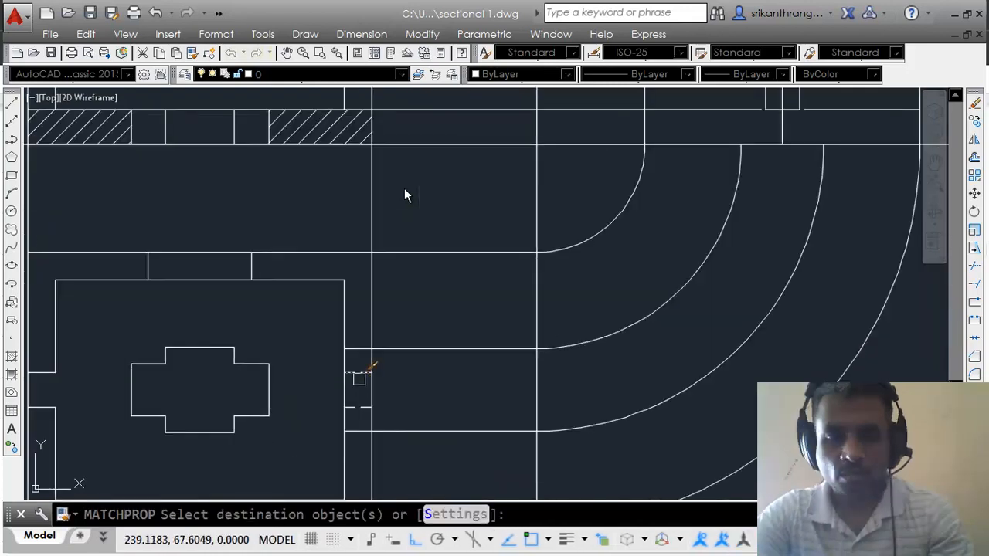
{"action": "scroll", "coordinate": [706, 193], "scroll_direction": "down", "scroll_amount": 4}
{"action": "scroll", "coordinate": [691, 221], "scroll_direction": "up", "scroll_amount": 2}
{"action": "left_click", "coordinate": [676, 225]}
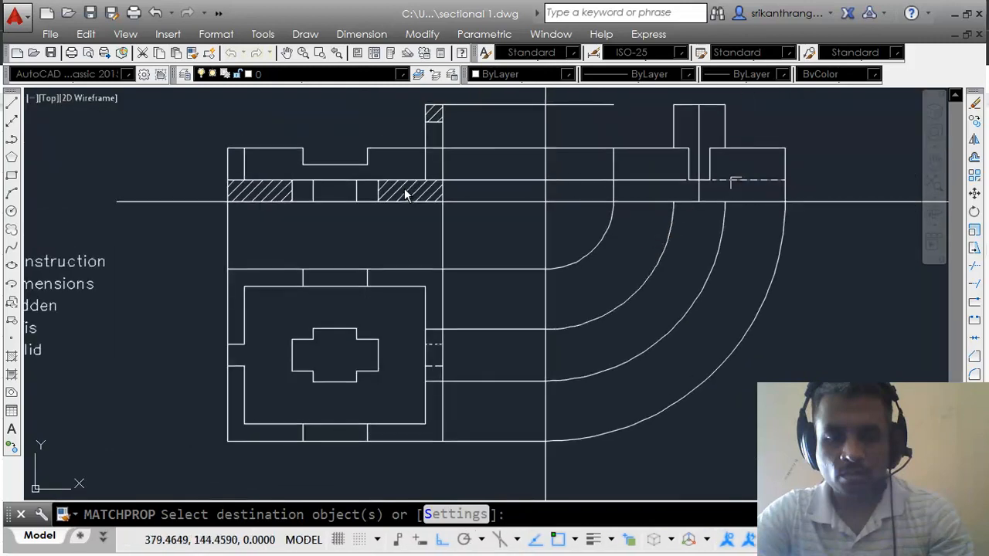
{"action": "scroll", "coordinate": [630, 208], "scroll_direction": "up", "scroll_amount": 3}
{"action": "key", "text": "Escape"}
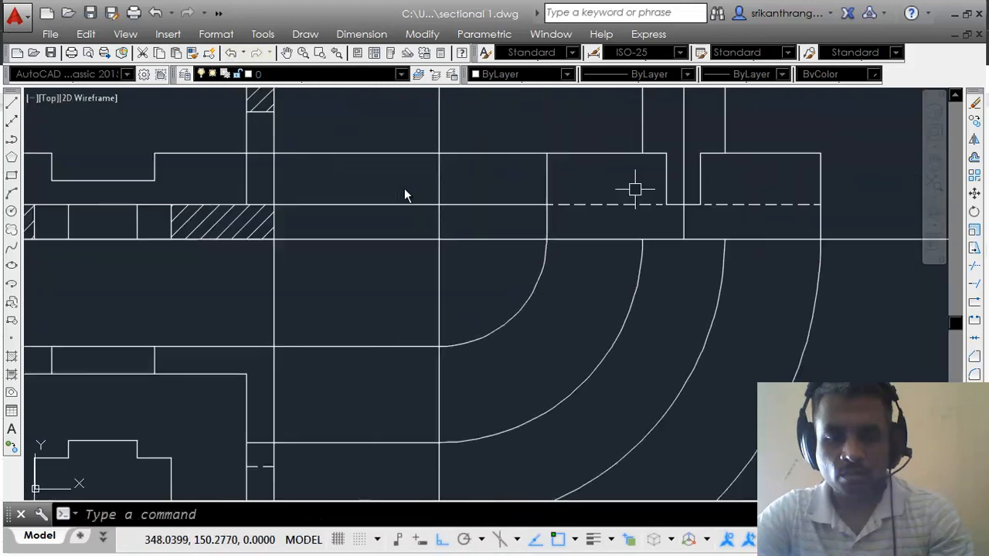
Step: Offset both outer vertical edges of the side view inward by 8 to mark the wall thickness
{"action": "mouse_move", "coordinate": [579, 186]}
{"action": "middle_mouse_down"}
{"action": "mouse_move", "coordinate": [541, 194]}
{"action": "mouse_move", "coordinate": [574, 223]}
{"action": "middle_mouse_up"}
{"action": "type", "text": "o"}
{"action": "key", "text": "Return"}
{"action": "key", "text": "Return"}
{"action": "left_click", "coordinate": [542, 203]}
{"action": "left_click", "coordinate": [579, 190]}
{"action": "key", "text": "Escape"}
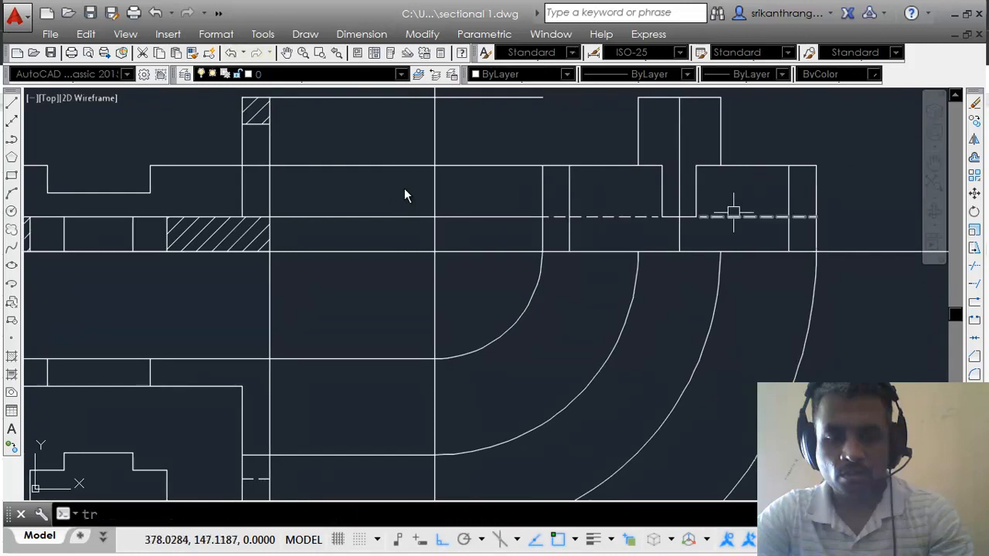
Step: Trim the inner wall lines below the hidden floor line and the floor line's ends inside the walls
{"action": "type", "text": "tr"}
{"action": "key", "text": "Return"}
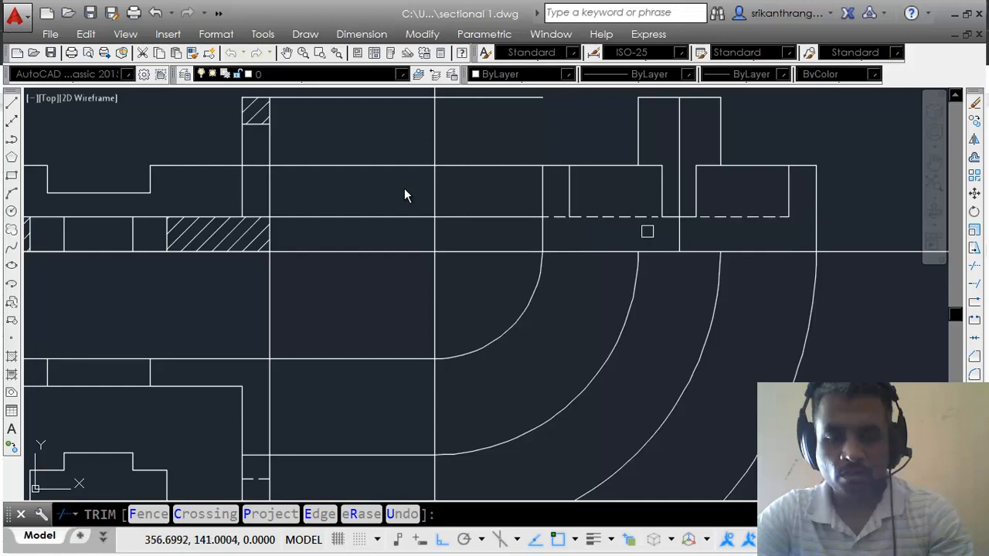
{"action": "key", "text": "Escape"}
Step: Match the two inner vertical wall lines of the side view to the hidden floor line's properties
{"action": "type", "text": "ma"}
{"action": "key", "text": "Return"}
{"action": "left_click", "coordinate": [569, 201]}
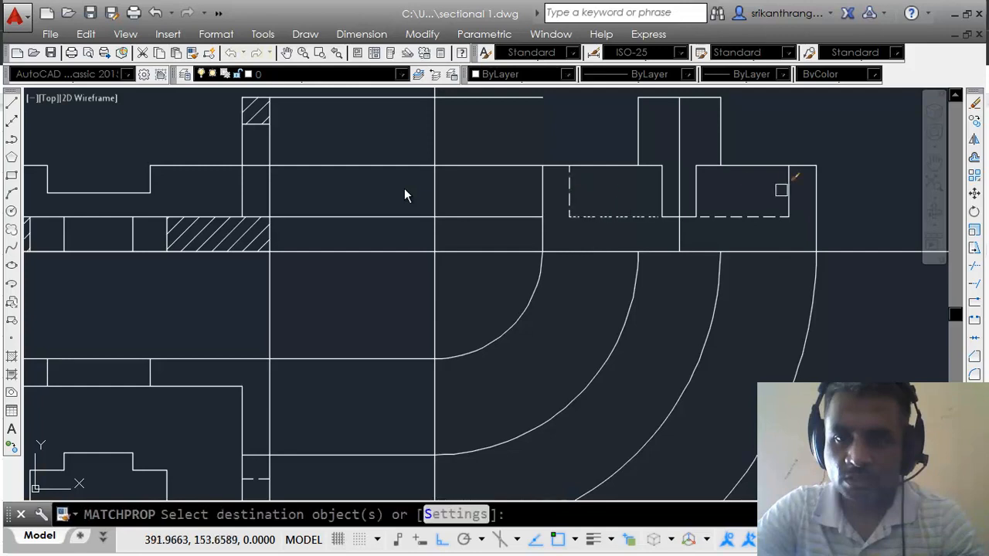
{"action": "key", "text": "Escape"}
{"action": "middle_click_drag", "start_coordinate": [745, 236], "coordinate": [739, 236]}
{"action": "key", "text": "Return"}
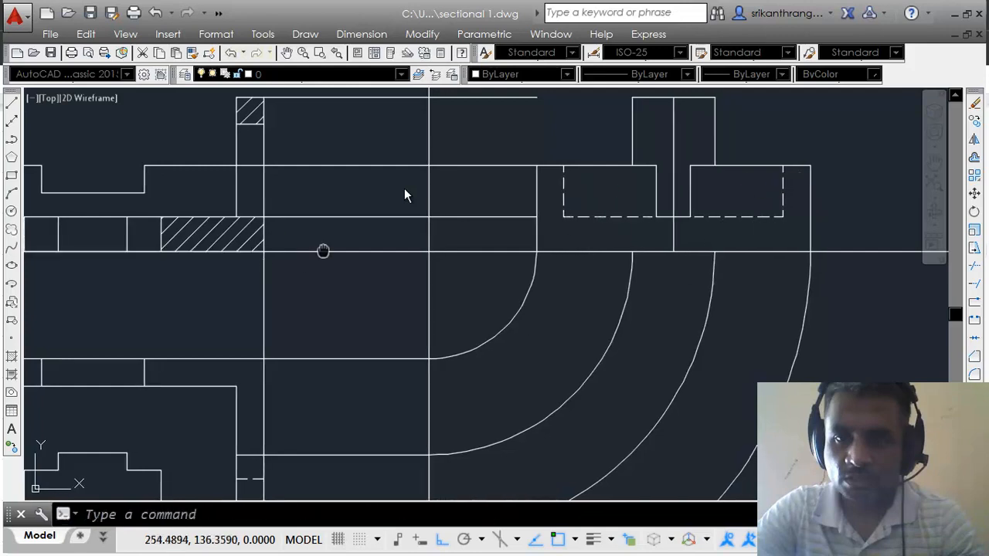
{"action": "middle_click_drag", "start_coordinate": [265, 248], "coordinate": [276, 247]}
{"action": "key", "text": "Escape"}
Step: Project the front view's notch bottom horizontally across the side view, and delete the segment between the inner wall lines
{"action": "type", "text": "l"}
{"action": "key", "text": "Return"}
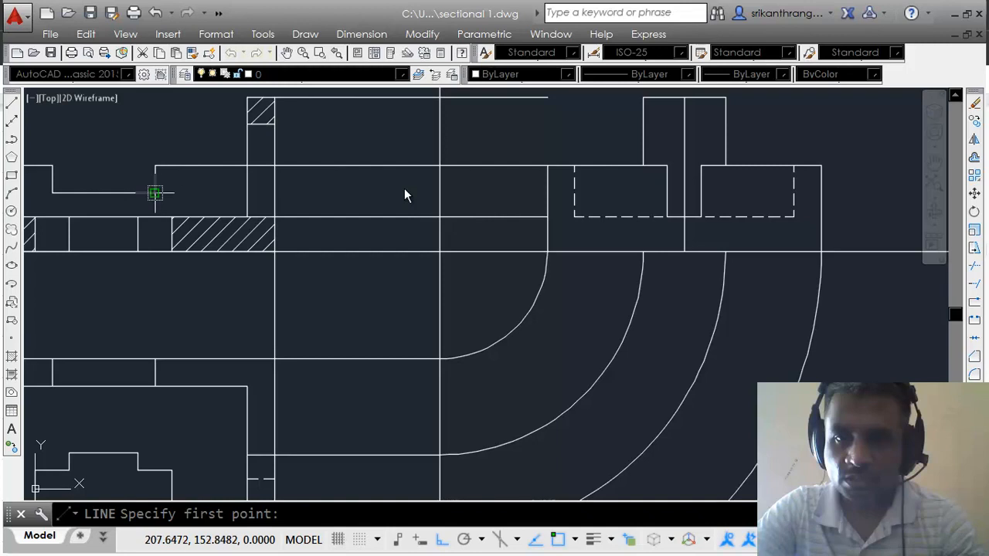
{"action": "left_click", "coordinate": [155, 194]}
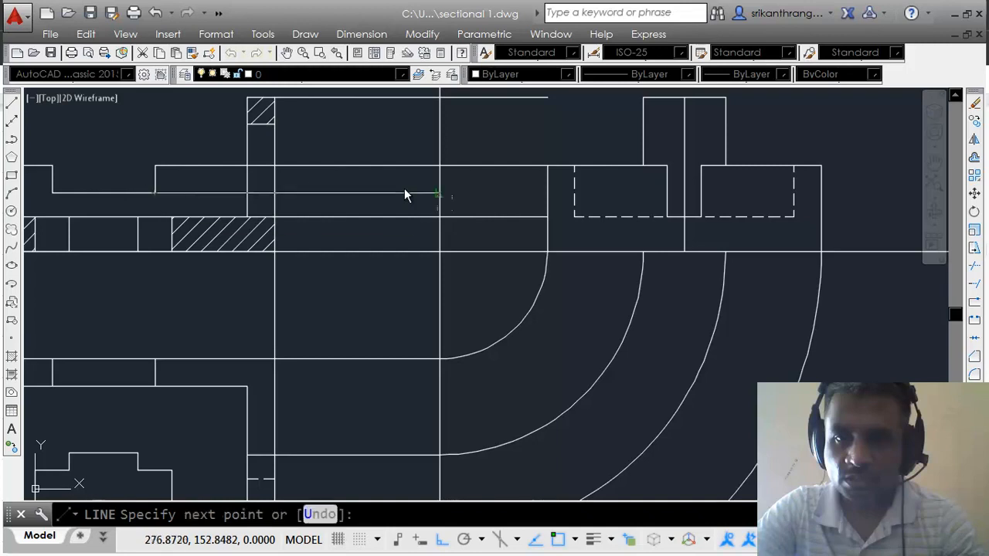
{"action": "left_click", "coordinate": [574, 193]}
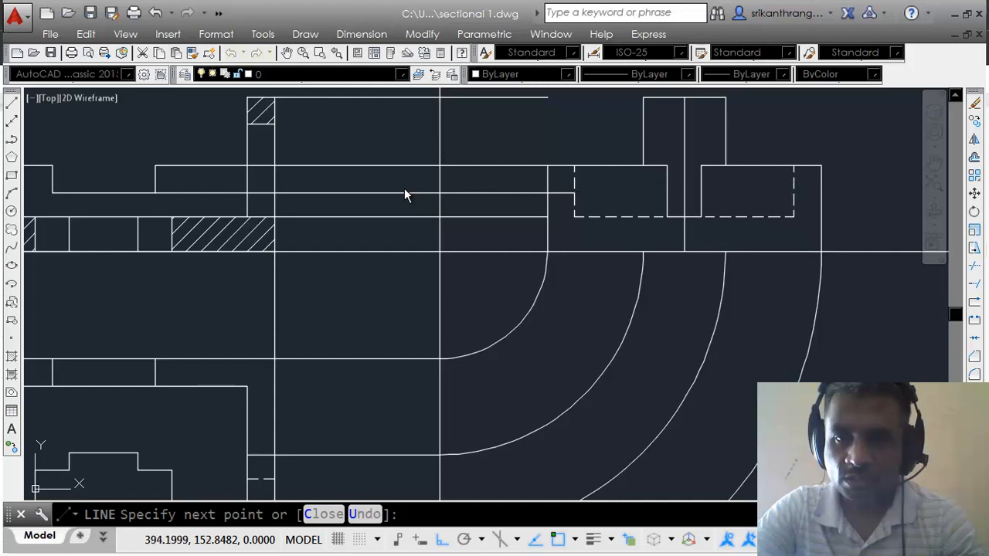
{"action": "left_click", "coordinate": [793, 193]}
{"action": "key", "text": "Return"}
{"action": "left_click", "coordinate": [706, 197]}
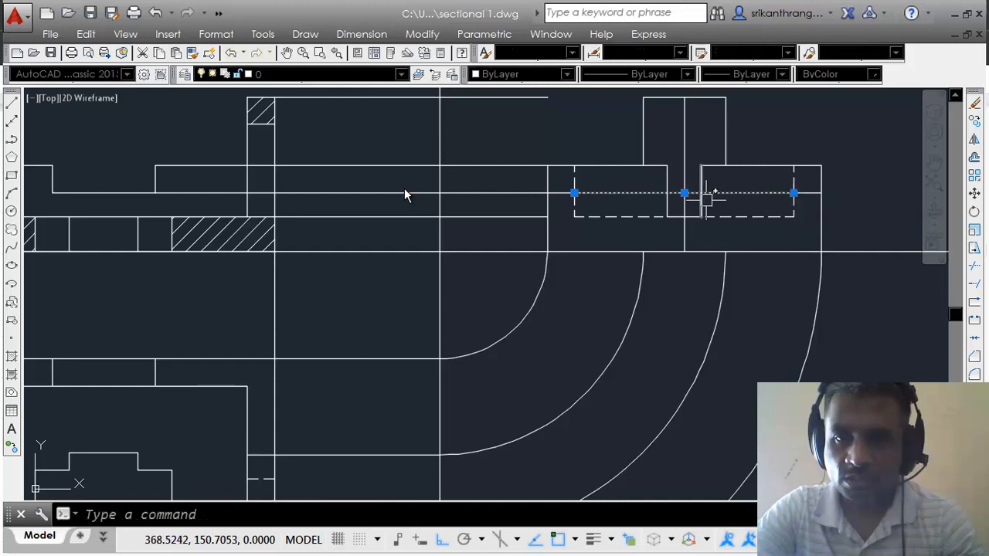
{"action": "key", "text": "Delete"}
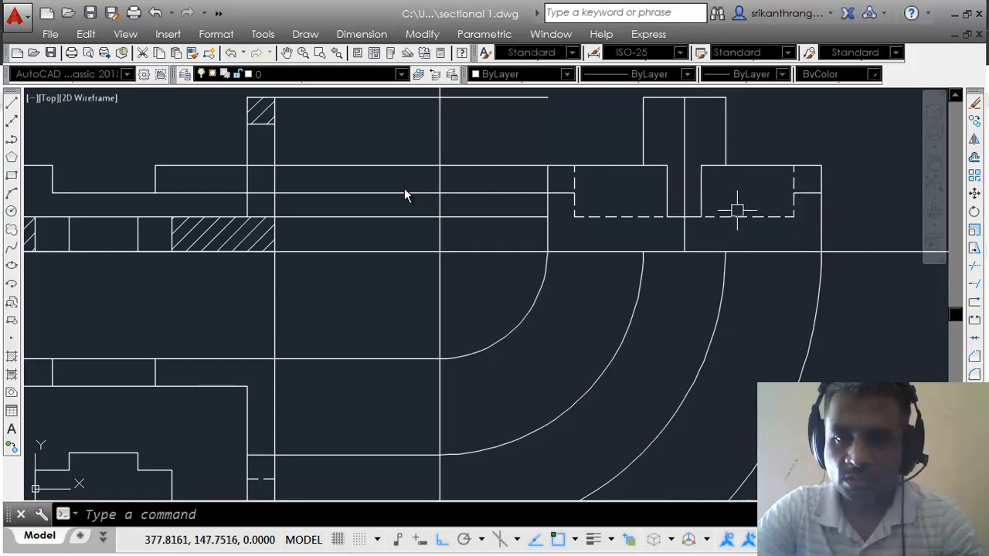
Step: Match the short notch-level lines within the side view's two walls to the hidden floor line's properties
{"action": "middle_click_drag", "start_coordinate": [736, 214], "coordinate": [730, 214]}
{"action": "type", "text": "ma"}
{"action": "key", "text": "Return"}
{"action": "left_click", "coordinate": [713, 217]}
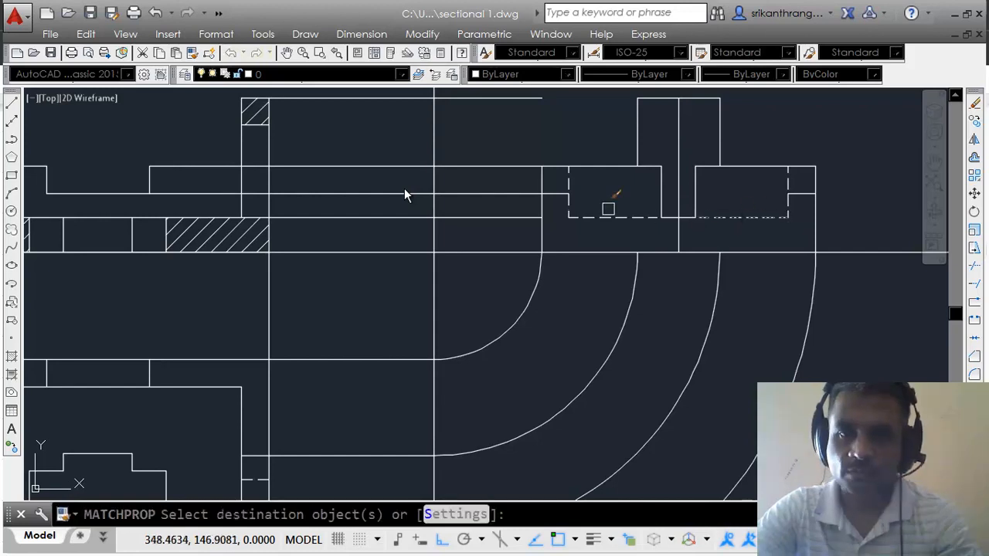
{"action": "left_click", "coordinate": [797, 196]}
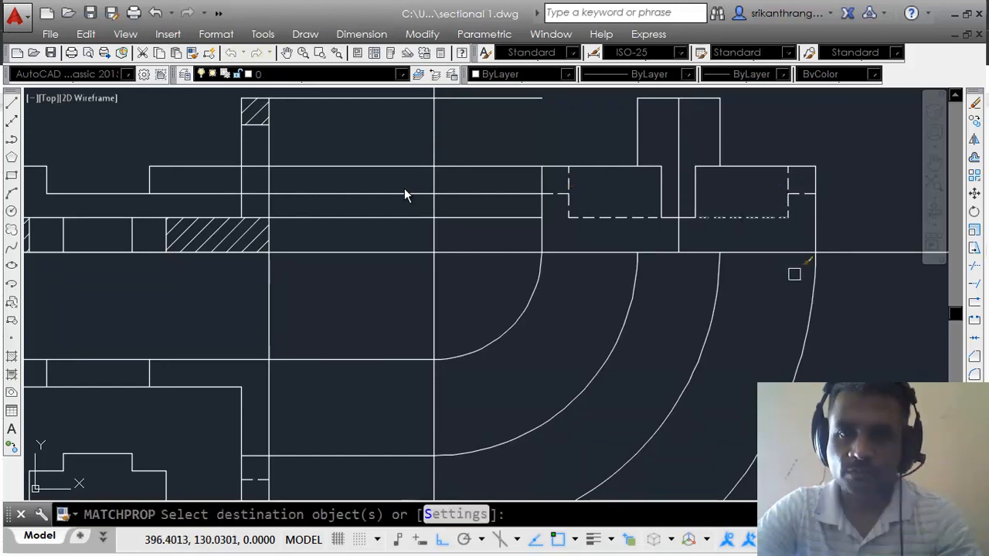
{"action": "key", "text": "Return"}
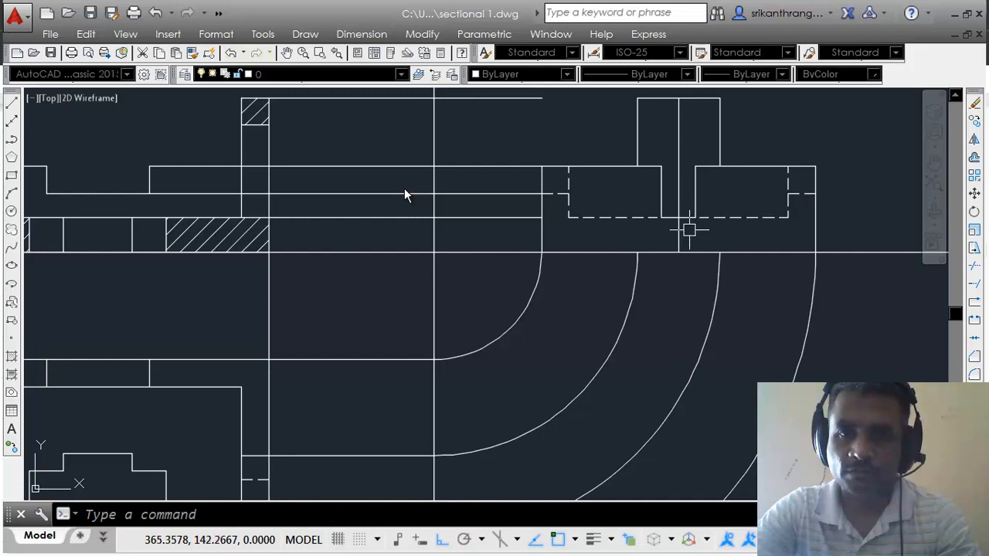
Step: Offset the raised wall's top edge downward by 8 in the side view
{"action": "middle_click_drag", "start_coordinate": [747, 214], "coordinate": [750, 214]}
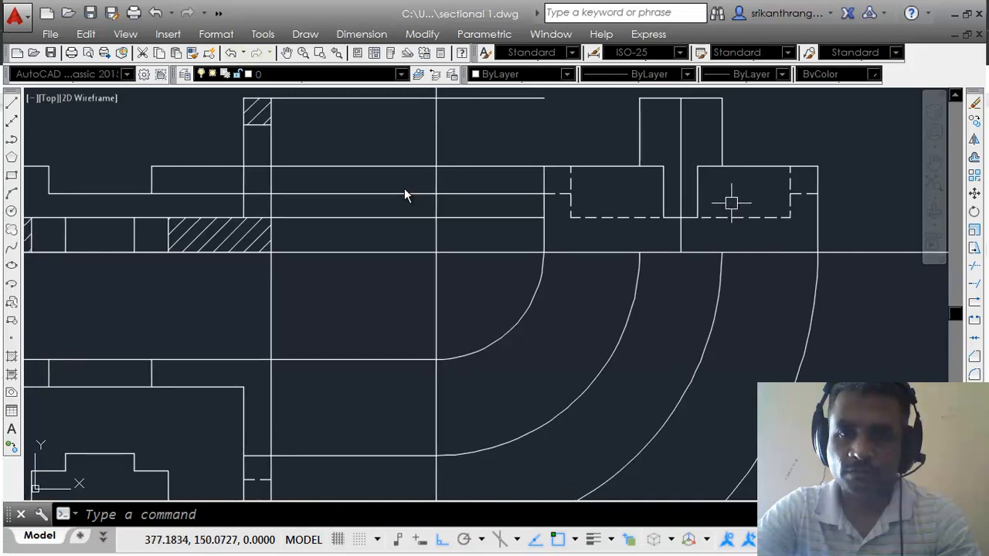
{"action": "middle_click_drag", "start_coordinate": [655, 116], "coordinate": [658, 126]}
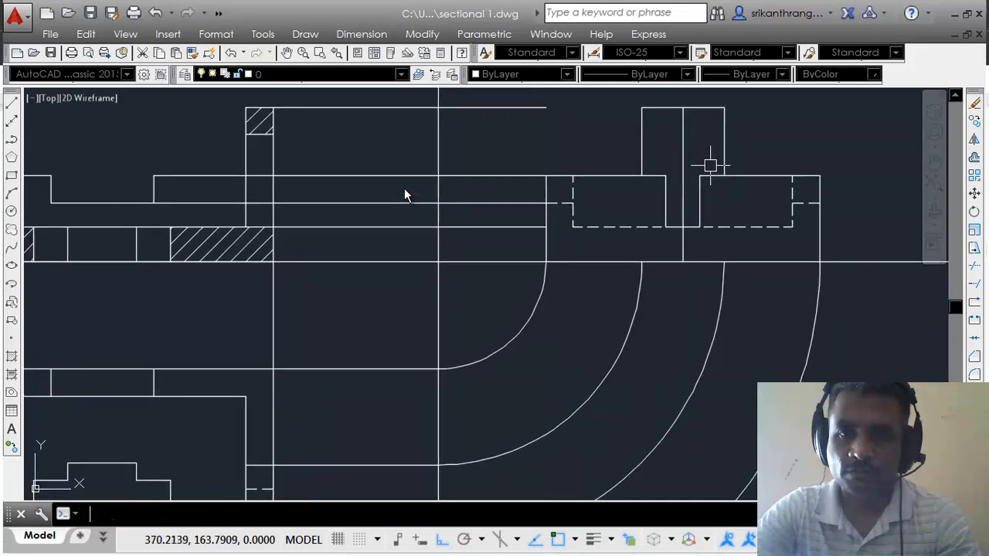
{"action": "type", "text": "o"}
{"action": "key", "text": "Return"}
{"action": "type", "text": "8"}
{"action": "key", "text": "Return"}
{"action": "left_click", "coordinate": [705, 113]}
{"action": "left_click", "coordinate": [701, 146]}
{"action": "key", "text": "Return"}
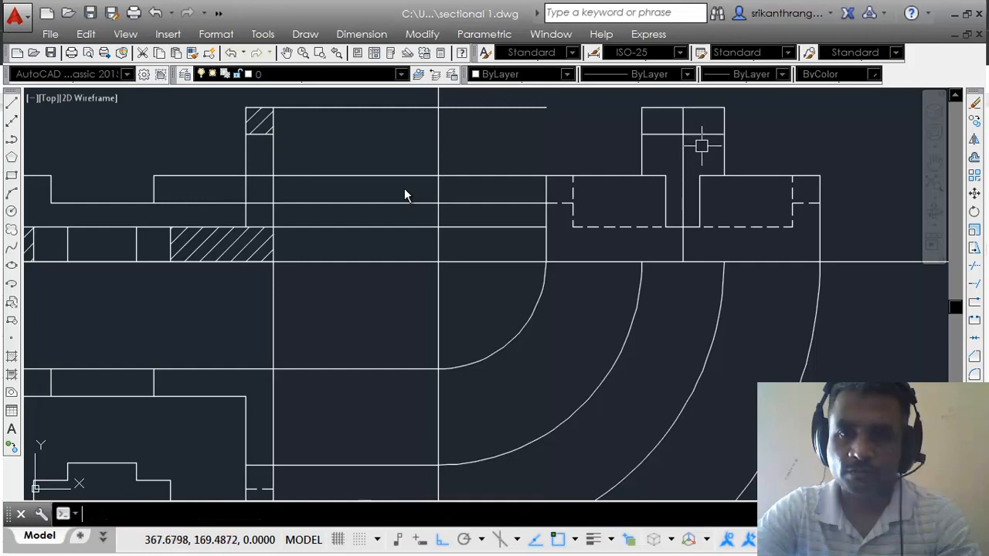
Step: Fillet the slot's two side lines with the offset top line to close the slot's upper corners in the side view
{"action": "type", "text": "f"}
{"action": "key", "text": "Return"}
{"action": "left_click", "coordinate": [667, 197]}
{"action": "left_click", "coordinate": [678, 136]}
{"action": "key", "text": "Return"}
{"action": "left_click", "coordinate": [682, 135]}
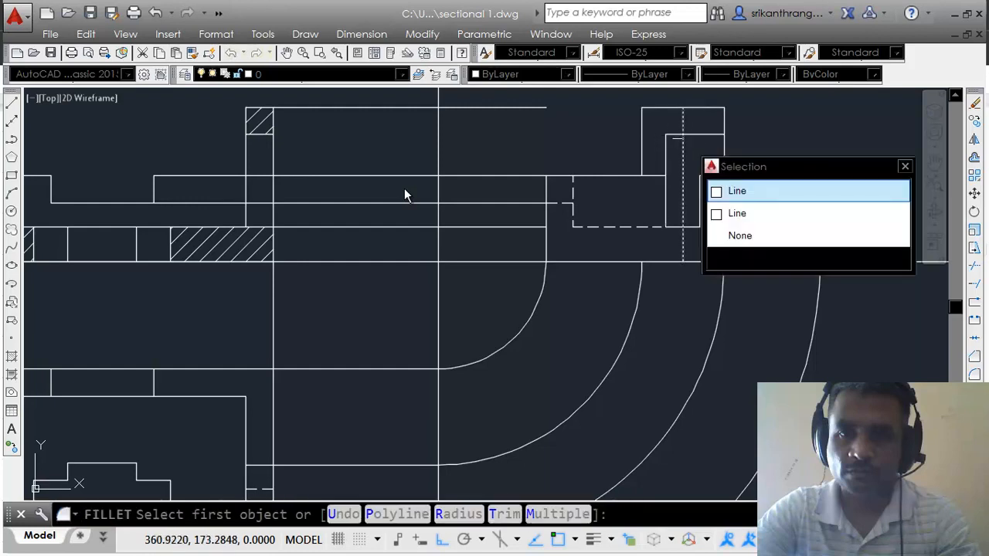
{"action": "key", "text": "Escape"}
{"action": "key", "text": "Escape"}
{"action": "key", "text": "Return"}
{"action": "left_click", "coordinate": [674, 134]}
{"action": "left_click", "coordinate": [701, 182]}
Step: Delete the vertical centre line through the side view's slot, and check the part against the lab manual drawing
{"action": "left_click", "coordinate": [682, 160]}
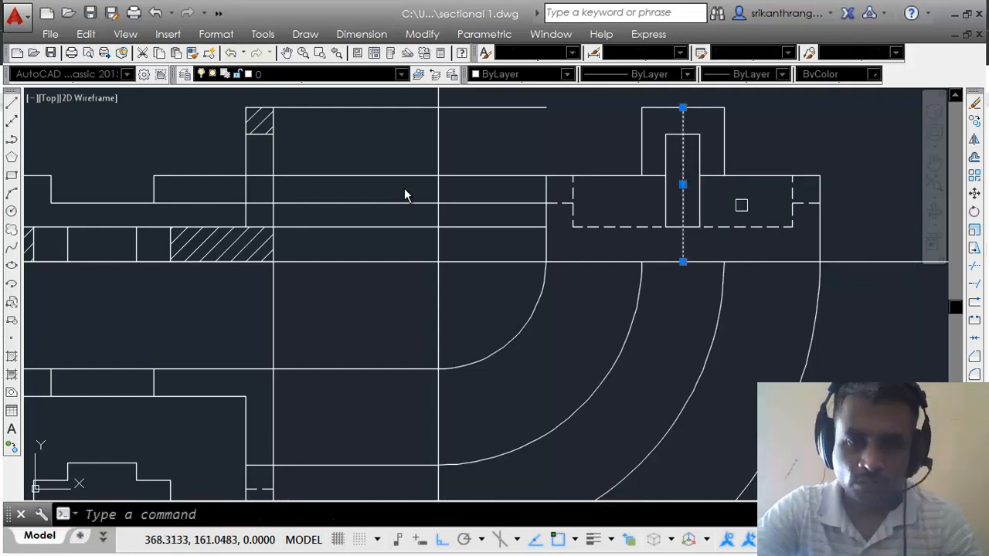
{"action": "key", "text": "Delete"}
{"action": "mouse_move", "coordinate": [735, 227]}
{"action": "middle_mouse_down"}
{"action": "mouse_move", "coordinate": [728, 207]}
{"action": "mouse_move", "coordinate": [760, 259]}
{"action": "middle_mouse_up"}
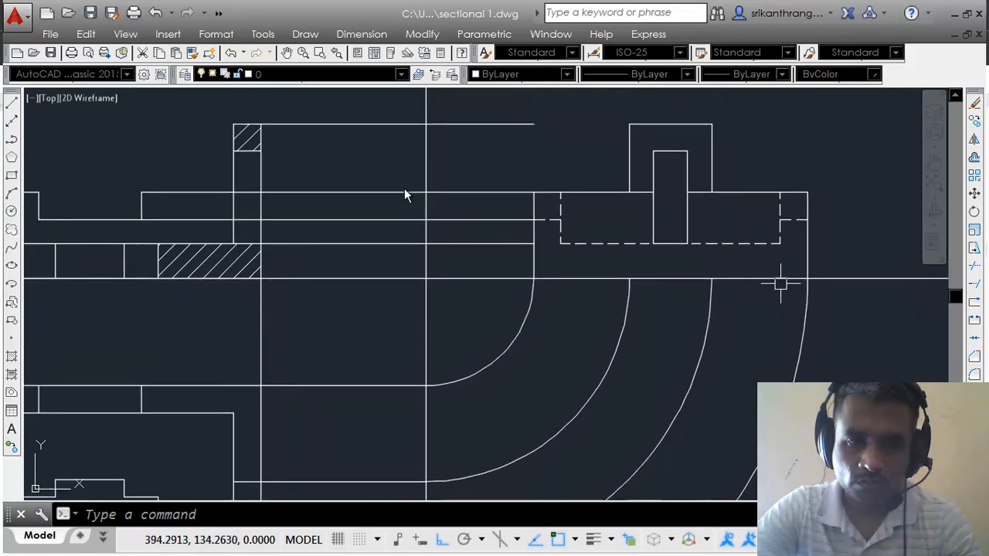
{"action": "key", "text": "alt+Tab"}
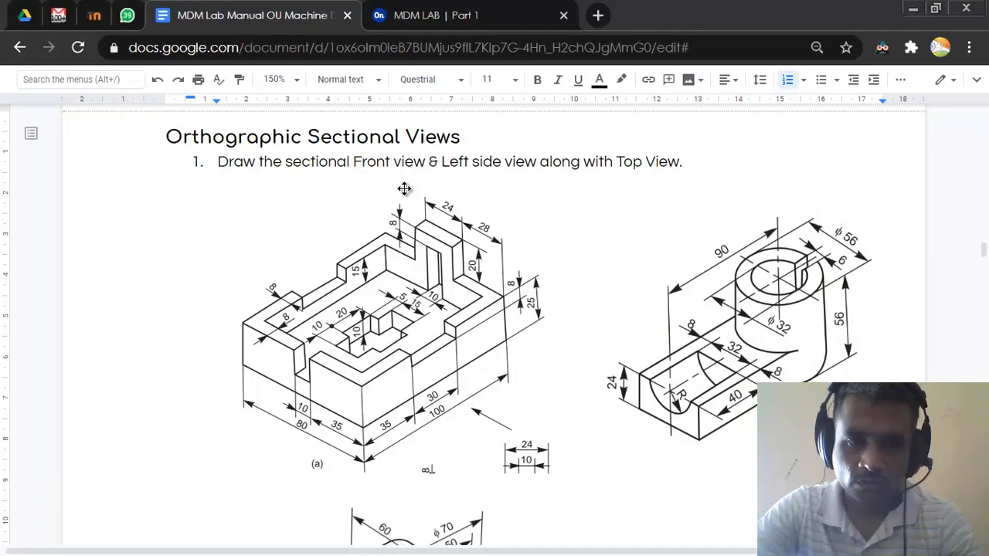
{"action": "key", "text": "alt+Tab"}
Step: Draw horizontal projection lines from the upper and right corners of the top view's cross-shaped opening to the vertical reference line
{"action": "mouse_move", "coordinate": [680, 265]}
{"action": "middle_mouse_down"}
{"action": "mouse_move", "coordinate": [718, 199]}
{"action": "mouse_move", "coordinate": [745, 191]}
{"action": "middle_mouse_up"}
{"action": "middle_click_drag", "start_coordinate": [211, 453], "coordinate": [287, 371]}
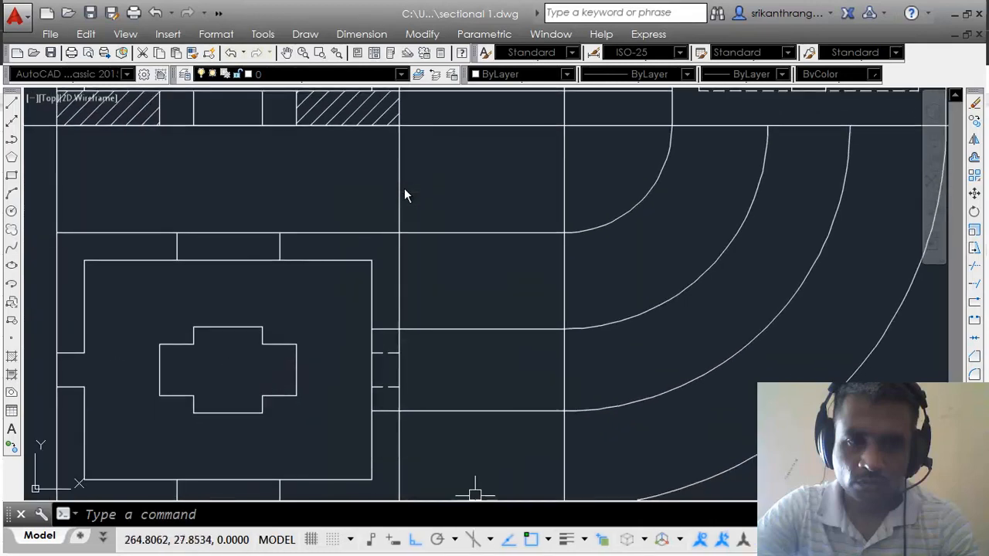
{"action": "type", "text": "l"}
{"action": "key", "text": "Return"}
{"action": "left_click", "coordinate": [260, 327]}
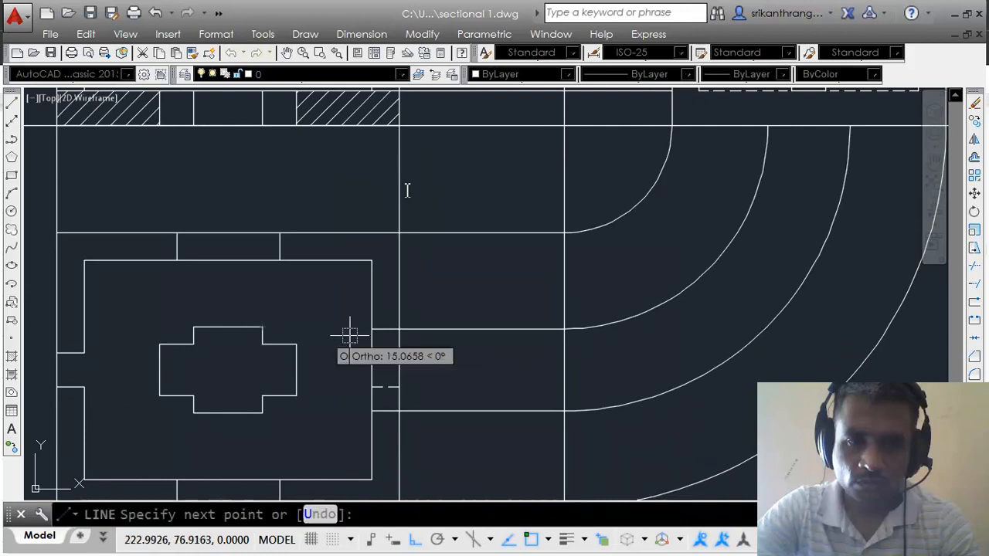
{"action": "left_click", "coordinate": [541, 328]}
{"action": "key", "text": "Return"}
{"action": "key", "text": "Return"}
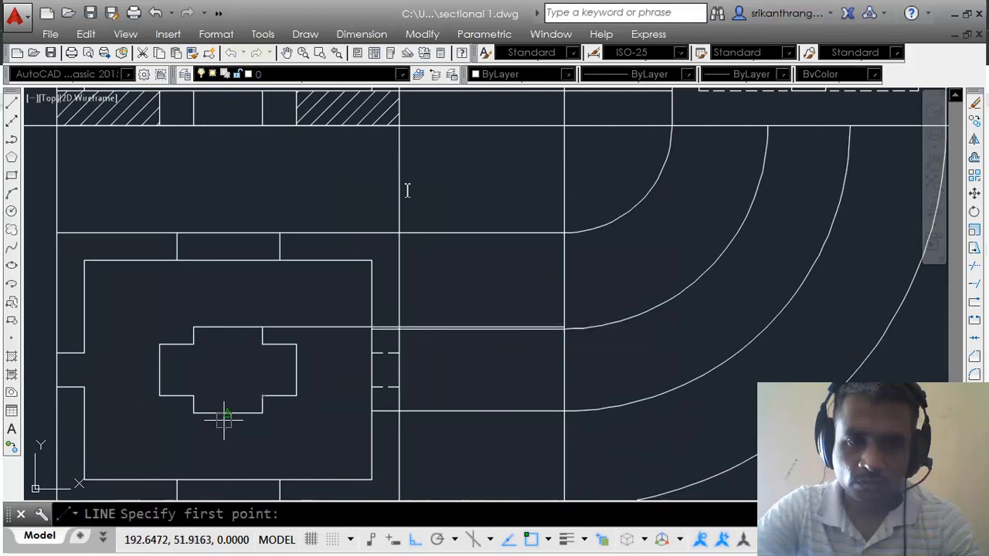
{"action": "left_click", "coordinate": [296, 344]}
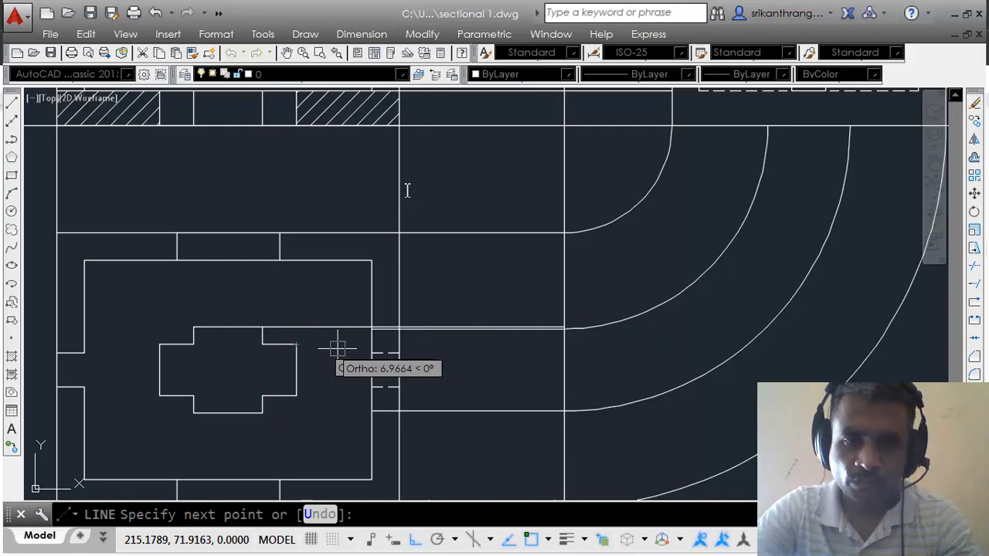
{"action": "left_click", "coordinate": [562, 345]}
{"action": "key", "text": "Return"}
{"action": "middle_click_drag", "start_coordinate": [597, 357], "coordinate": [587, 363]}
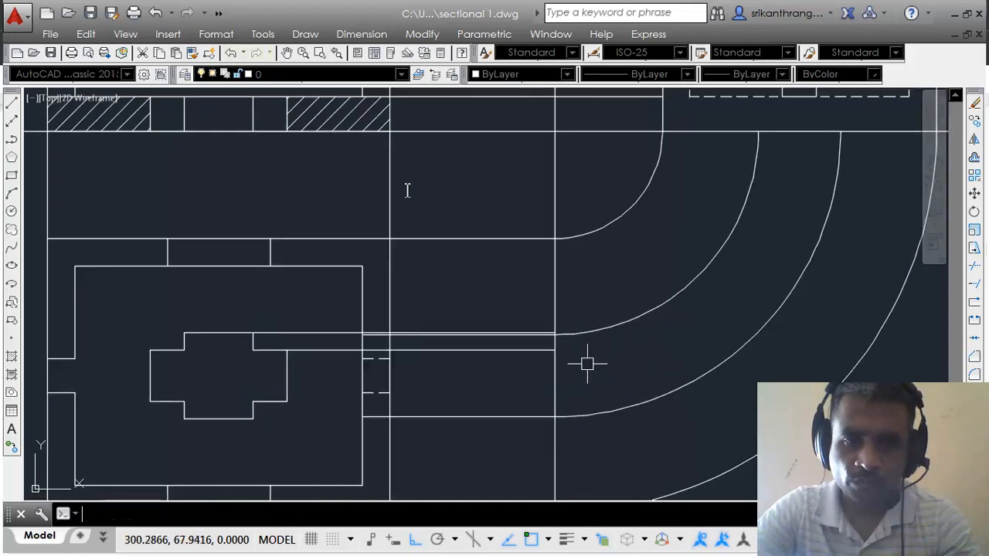
{"action": "type", "text": "o"}
{"action": "key", "text": "Return"}
{"action": "scroll", "coordinate": [573, 346], "scroll_direction": "up", "scroll_amount": 2}
{"action": "key", "text": "Return"}
{"action": "key", "text": "Escape"}
{"action": "left_click", "coordinate": [540, 316]}
{"action": "type", "text": "o"}
{"action": "key", "text": "Return"}
{"action": "key", "text": "Return"}
{"action": "scroll", "coordinate": [562, 305], "scroll_direction": "up", "scroll_amount": 2}
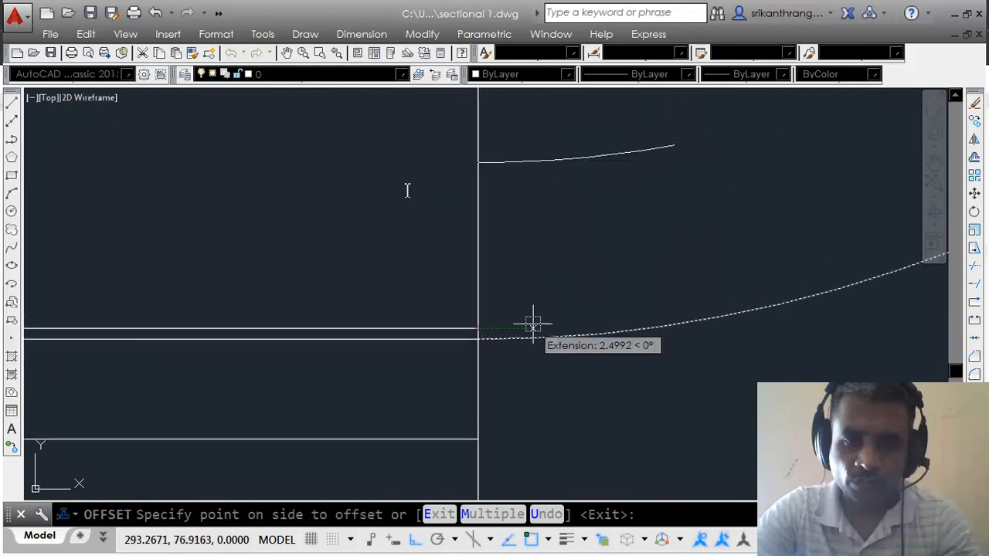
{"action": "key", "text": "Escape"}
Step: Offset the raised wall's inner projection arc through the ends of the opening's two new projection lines
{"action": "type", "text": "o"}
{"action": "key", "text": "Return"}
{"action": "key", "text": "Return"}
{"action": "left_click", "coordinate": [494, 338]}
{"action": "left_click", "coordinate": [479, 330]}
{"action": "middle_click_drag", "start_coordinate": [528, 342], "coordinate": [542, 167]}
{"action": "left_click", "coordinate": [542, 165]}
{"action": "left_click", "coordinate": [499, 264]}
{"action": "scroll", "coordinate": [623, 227], "scroll_direction": "down", "scroll_amount": 3}
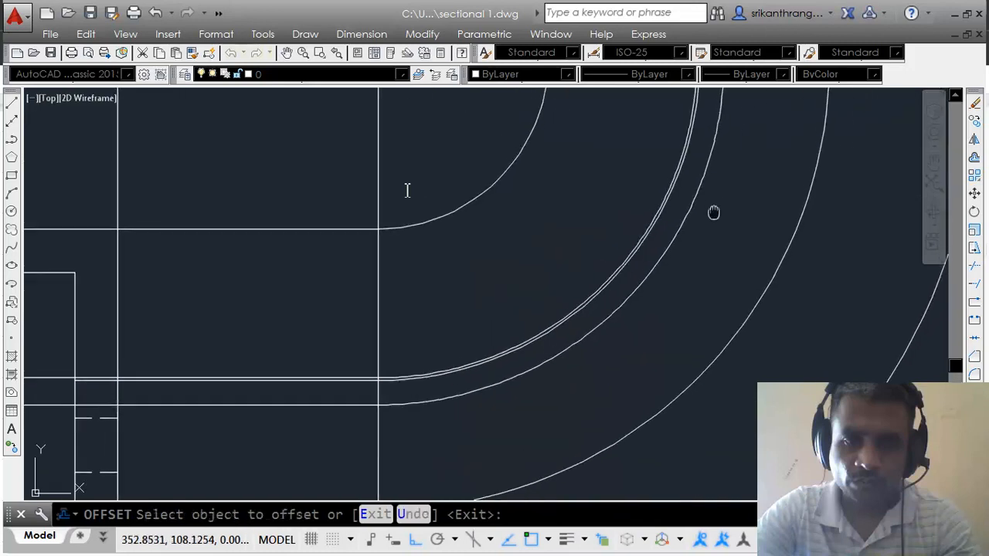
{"action": "middle_click_drag", "start_coordinate": [714, 204], "coordinate": [677, 310]}
{"action": "middle_click_drag", "start_coordinate": [592, 279], "coordinate": [629, 181]}
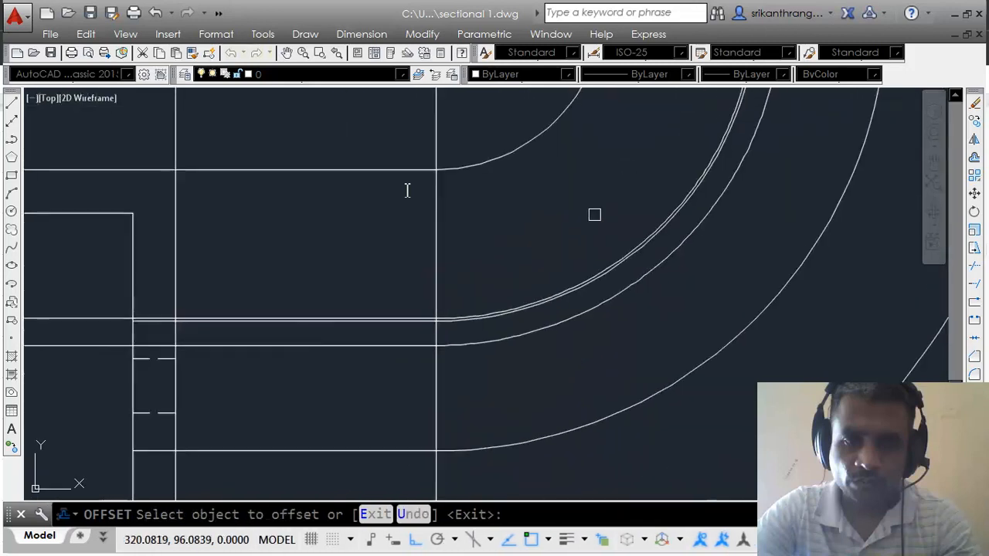
Step: Delete the raised wall's old projection line and its arc next to the opening's upper projection line
{"action": "key", "text": "Escape"}
{"action": "scroll", "coordinate": [336, 331], "scroll_direction": "up", "scroll_amount": 3}
{"action": "left_click", "coordinate": [374, 307]}
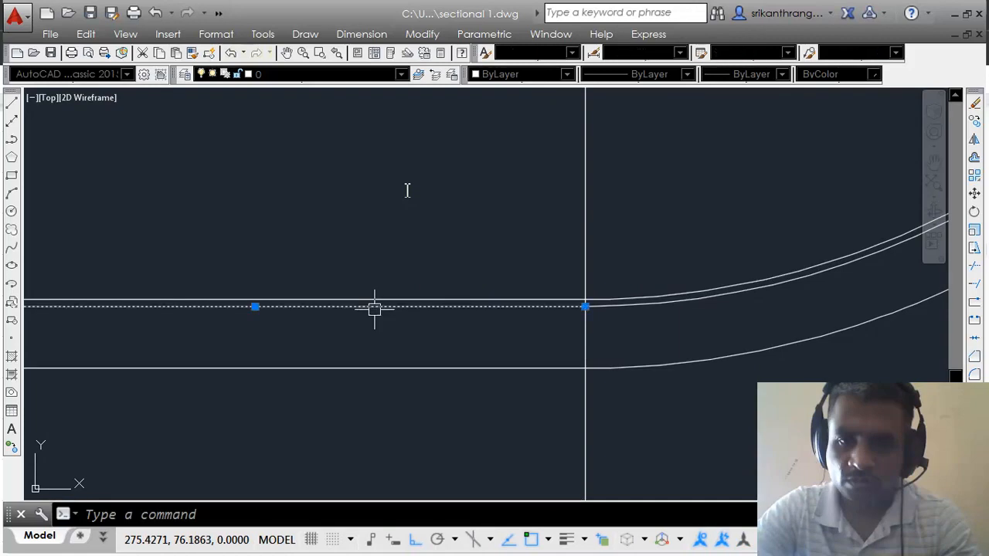
{"action": "key", "text": "Delete"}
{"action": "left_click", "coordinate": [659, 304]}
{"action": "key", "text": "Delete"}
{"action": "scroll", "coordinate": [545, 376], "scroll_direction": "down", "scroll_amount": 3}
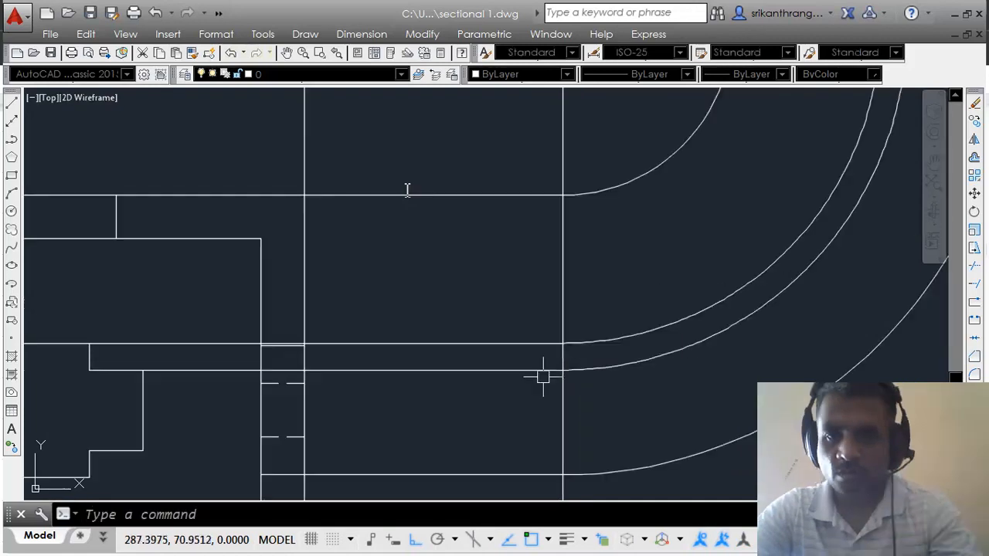
Step: Draw two vertical lines from the ends of the opening's arcs up to the hidden floor line in the side view
{"action": "middle_click_drag", "start_coordinate": [763, 178], "coordinate": [687, 306]}
{"action": "scroll", "coordinate": [697, 257], "scroll_direction": "up", "scroll_amount": 4}
{"action": "type", "text": "l"}
{"action": "key", "text": "Return"}
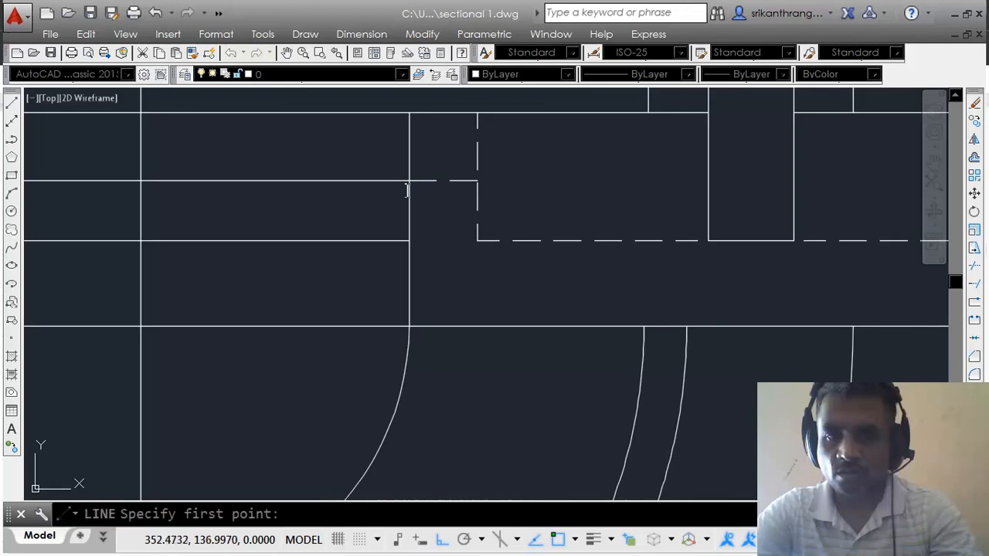
{"action": "left_click", "coordinate": [686, 323]}
{"action": "key", "text": "Return"}
{"action": "left_click", "coordinate": [643, 326]}
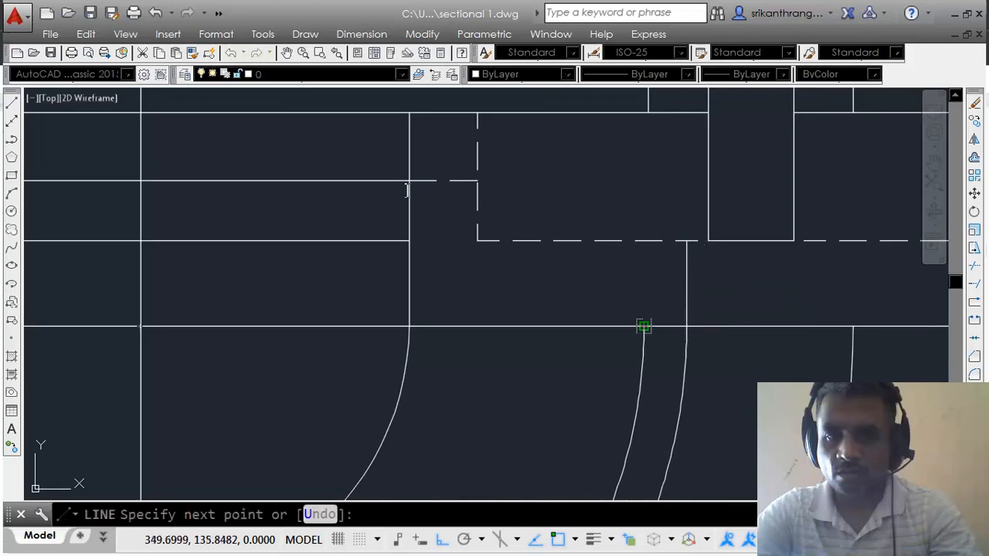
{"action": "left_click", "coordinate": [644, 242]}
{"action": "key", "text": "Return"}
Step: Mirror the opening's two vertical lines about the slot's vertical centre in the side view
{"action": "left_click_drag", "start_coordinate": [746, 283], "coordinate": [629, 304]}
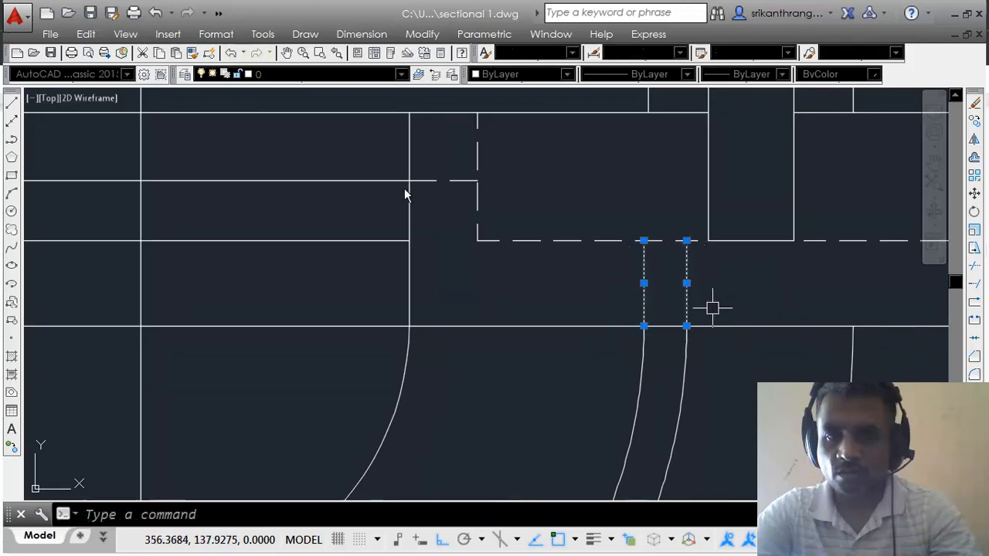
{"action": "middle_click_drag", "start_coordinate": [629, 304], "coordinate": [557, 280]}
{"action": "type", "text": "mi"}
{"action": "key", "text": "Return"}
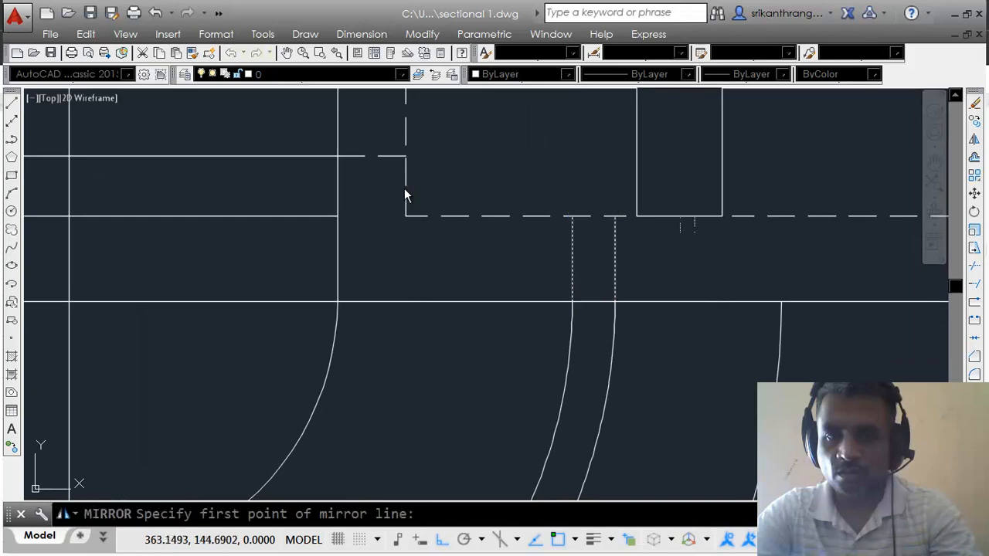
{"action": "left_click", "coordinate": [678, 216]}
{"action": "left_click", "coordinate": [685, 329]}
{"action": "key", "text": "Return"}
{"action": "middle_click_drag", "start_coordinate": [752, 343], "coordinate": [690, 342]}
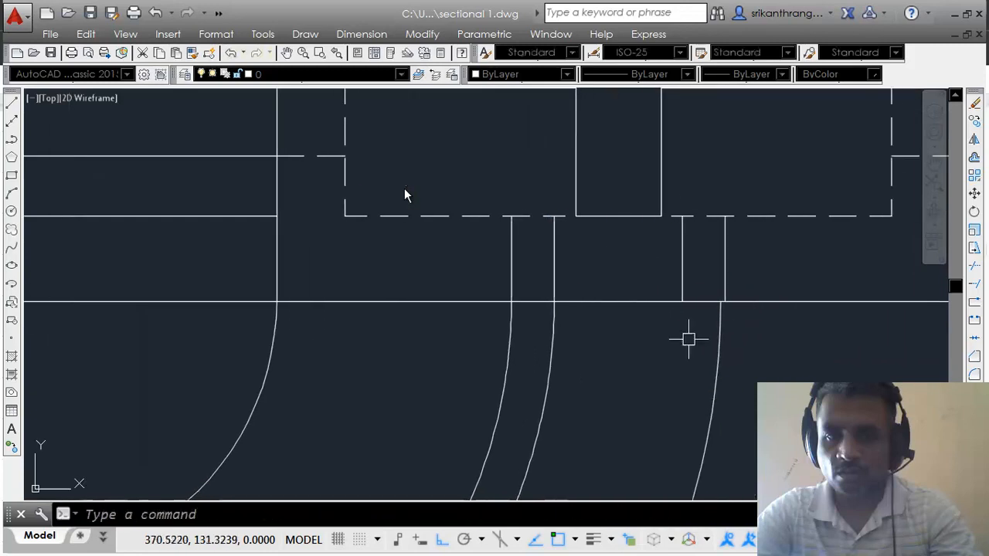
Step: Match the opening's four vertical lines to the hidden floor line's properties
{"action": "type", "text": "ma"}
{"action": "key", "text": "Return"}
{"action": "left_click", "coordinate": [788, 215]}
{"action": "left_click", "coordinate": [771, 243]}
{"action": "left_click", "coordinate": [455, 287]}
{"action": "key", "text": "Return"}
{"action": "scroll", "coordinate": [553, 325], "scroll_direction": "down", "scroll_amount": 2}
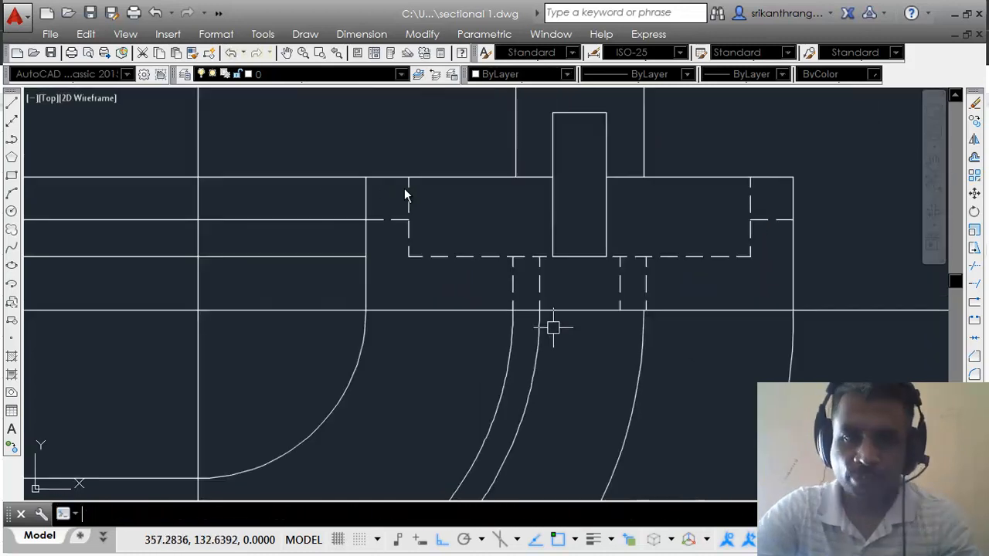
Step: Draw the side view's base line between the bottom ends of its two outer vertical edges
{"action": "type", "text": "l"}
{"action": "key", "text": "Return"}
{"action": "left_click", "coordinate": [365, 310]}
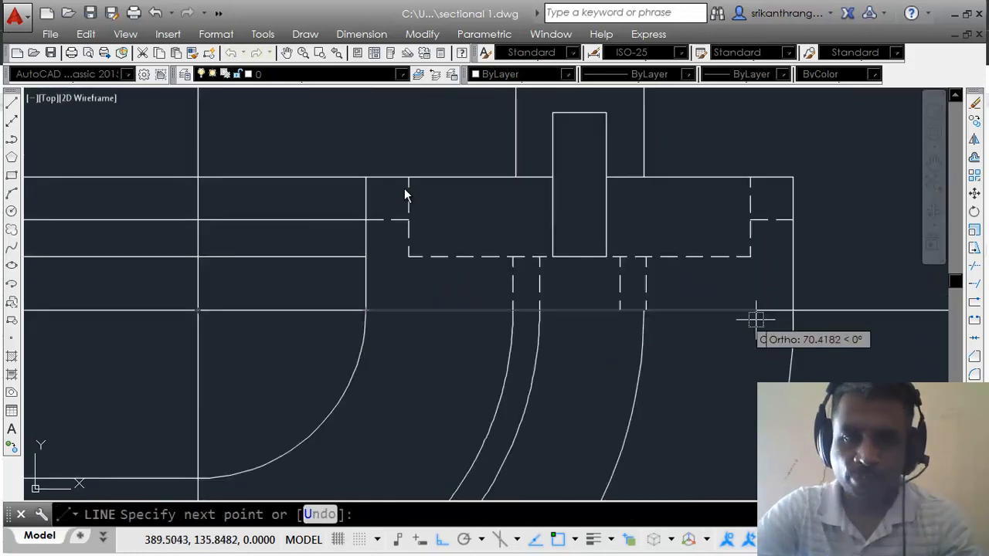
{"action": "left_click", "coordinate": [793, 311]}
{"action": "key", "text": "Return"}
Step: Try deleting the horizontal projection lines between the front and side views with a crossing selection
{"action": "scroll", "coordinate": [732, 320], "scroll_direction": "down", "scroll_amount": 4}
{"action": "mouse_move", "coordinate": [703, 360]}
{"action": "middle_mouse_down"}
{"action": "mouse_move", "coordinate": [668, 345]}
{"action": "mouse_move", "coordinate": [667, 323]}
{"action": "middle_mouse_up"}
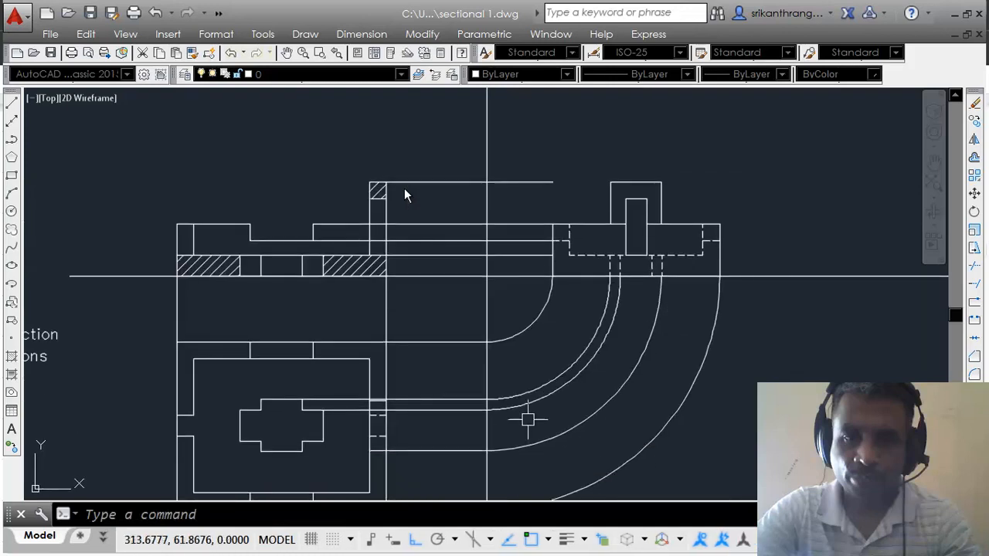
{"action": "left_click", "coordinate": [464, 158]}
{"action": "left_click", "coordinate": [415, 263]}
{"action": "key", "text": "Delete"}
Step: Try deleting all projection lines from the top view together with their arcs below the side view
{"action": "mouse_move", "coordinate": [464, 349]}
{"action": "middle_mouse_down"}
{"action": "mouse_move", "coordinate": [510, 337]}
{"action": "mouse_move", "coordinate": [435, 250]}
{"action": "middle_mouse_up"}
{"action": "left_click", "coordinate": [457, 224]}
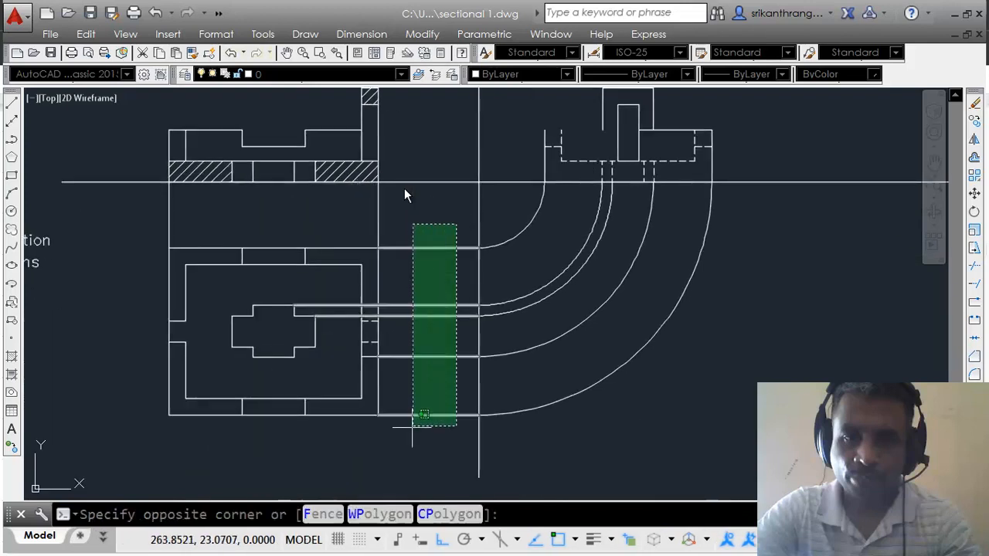
{"action": "left_click", "coordinate": [429, 411]}
{"action": "key", "text": "Delete"}
{"action": "left_click", "coordinate": [739, 357]}
{"action": "left_click", "coordinate": [521, 219]}
{"action": "key", "text": "Delete"}
{"action": "middle_click_drag", "start_coordinate": [553, 248], "coordinate": [534, 290]}
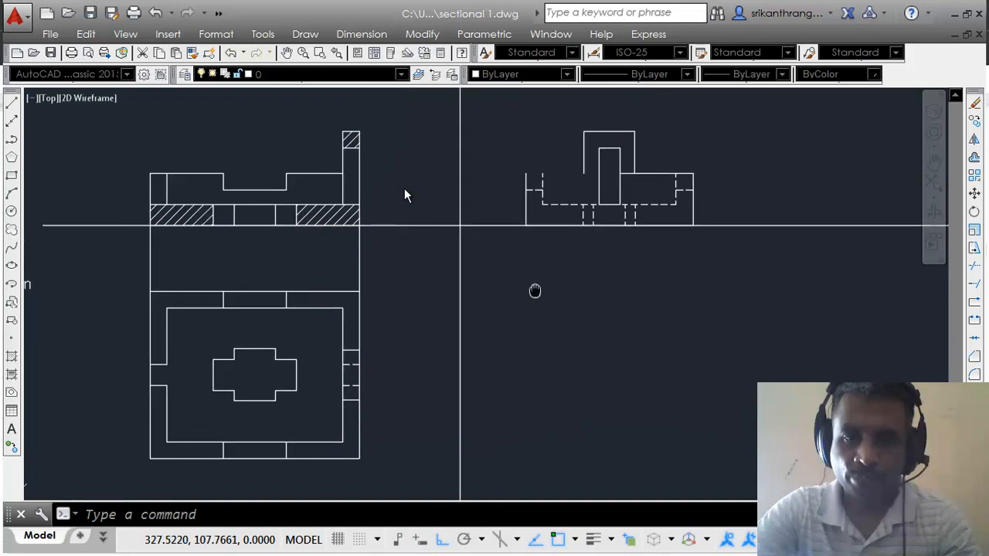
Step: Undo the deletions of the projection lines and arcs
{"action": "key", "text": "ctrl+z"}
{"action": "key", "text": "ctrl+z"}
{"action": "key", "text": "ctrl+z"}
{"action": "key", "text": "ctrl+z"}
{"action": "key", "text": "ctrl+z"}
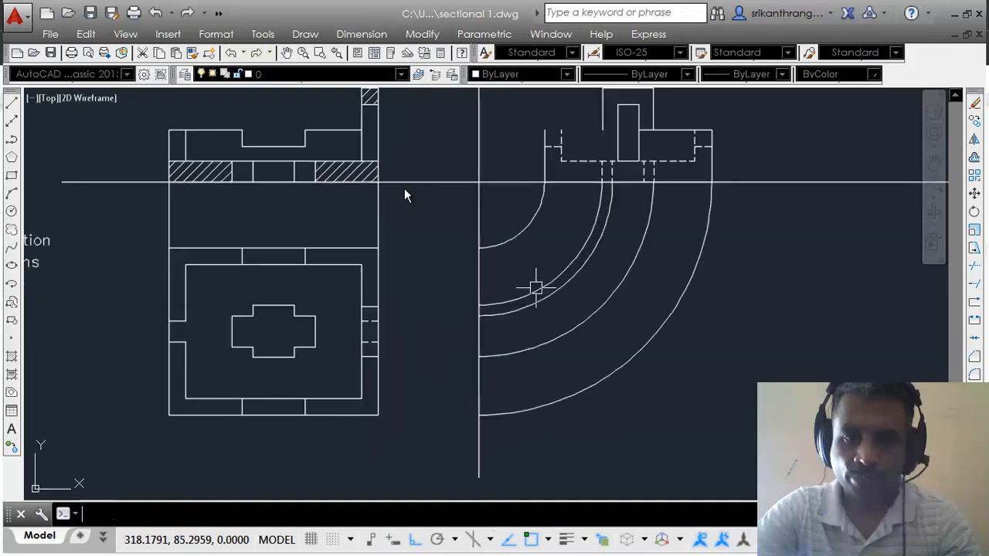
{"action": "key", "text": "ctrl+z"}
Step: Break the projected wall-top line just outside the side view's outer edge
{"action": "type", "text": "t"}
{"action": "key", "text": "Return"}
{"action": "scroll", "coordinate": [551, 256], "scroll_direction": "up", "scroll_amount": 4}
{"action": "left_click", "coordinate": [537, 219]}
{"action": "left_click", "coordinate": [526, 219]}
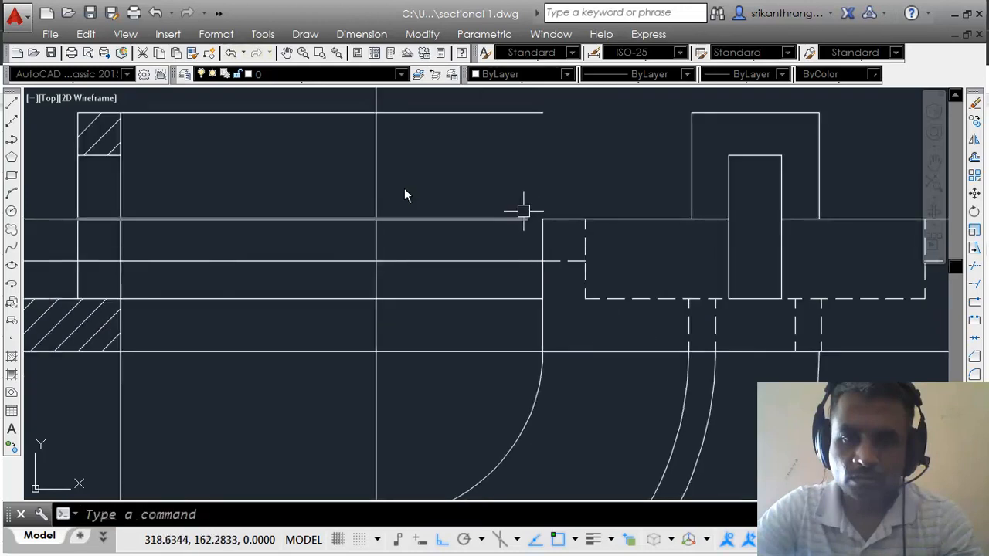
Step: Delete the horizontal notch, floor, wall-top and raised-wall projection lines between the front and side views
{"action": "left_click", "coordinate": [518, 256]}
{"action": "left_click", "coordinate": [507, 298]}
{"action": "key", "text": "Delete"}
{"action": "left_click", "coordinate": [490, 219]}
{"action": "scroll", "coordinate": [405, 283], "scroll_direction": "down", "scroll_amount": 2}
{"action": "key", "text": "Delete"}
{"action": "left_click", "coordinate": [462, 161]}
{"action": "left_click", "coordinate": [427, 213]}
{"action": "key", "text": "Delete"}
{"action": "middle_click_drag", "start_coordinate": [460, 362], "coordinate": [541, 319]}
{"action": "mouse_move", "coordinate": [657, 390]}
{"action": "middle_mouse_down"}
{"action": "mouse_move", "coordinate": [649, 340]}
{"action": "mouse_move", "coordinate": [639, 336]}
{"action": "middle_mouse_up"}
{"action": "scroll", "coordinate": [649, 339], "scroll_direction": "down", "scroll_amount": 2}
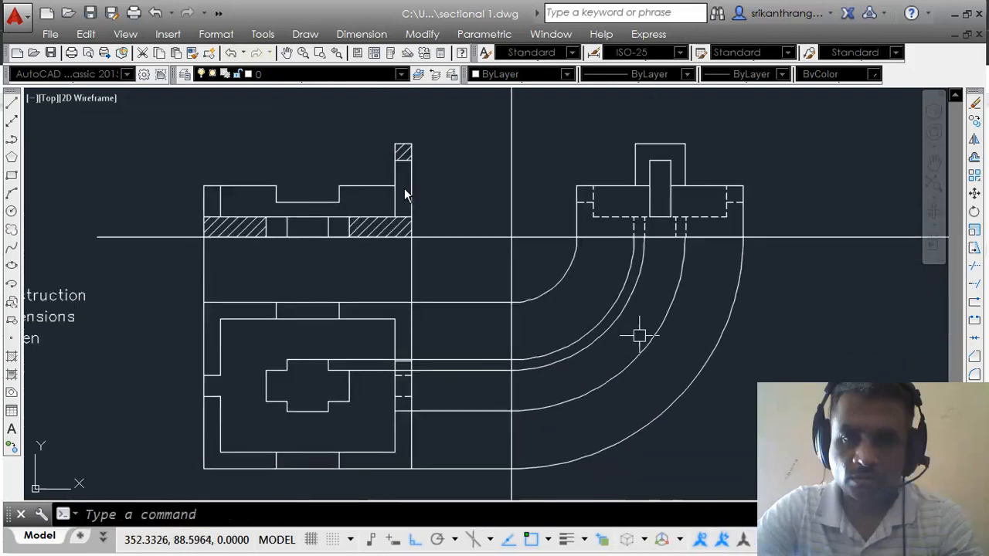
Step: Delete the intermediate projection lines and arcs between the top and side views, keeping the outermost pair
{"action": "middle_click_drag", "start_coordinate": [611, 397], "coordinate": [629, 330]}
{"action": "left_click", "coordinate": [391, 316]}
{"action": "left_click", "coordinate": [376, 278]}
{"action": "key", "text": "Delete"}
{"action": "left_click", "coordinate": [482, 343]}
{"action": "middle_click_drag", "start_coordinate": [533, 338], "coordinate": [509, 340]}
{"action": "left_click", "coordinate": [639, 334]}
{"action": "left_click", "coordinate": [579, 276]}
{"action": "key", "text": "Delete"}
{"action": "mouse_move", "coordinate": [656, 238]}
{"action": "middle_mouse_down"}
{"action": "mouse_move", "coordinate": [630, 277]}
{"action": "mouse_move", "coordinate": [659, 307]}
{"action": "mouse_move", "coordinate": [618, 324]}
{"action": "middle_mouse_up"}
{"action": "scroll", "coordinate": [620, 316], "scroll_direction": "up", "scroll_amount": 2}
{"action": "scroll", "coordinate": [619, 316], "scroll_direction": "down", "scroll_amount": 2}
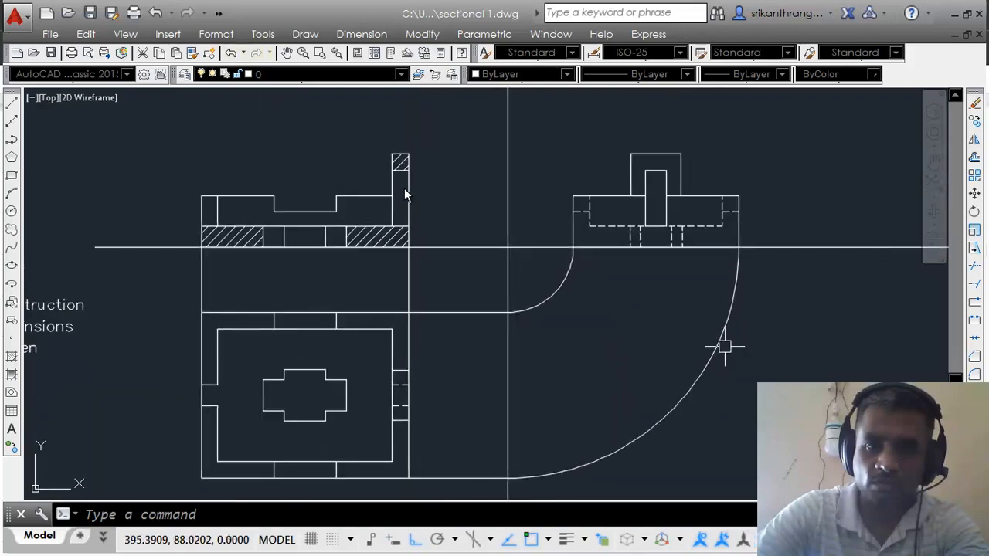
Step: Draw a horizontal projection line from the front view's raised wall top to the side view's raised wall
{"action": "type", "text": "l"}
{"action": "key", "text": "Return"}
{"action": "left_click", "coordinate": [410, 150]}
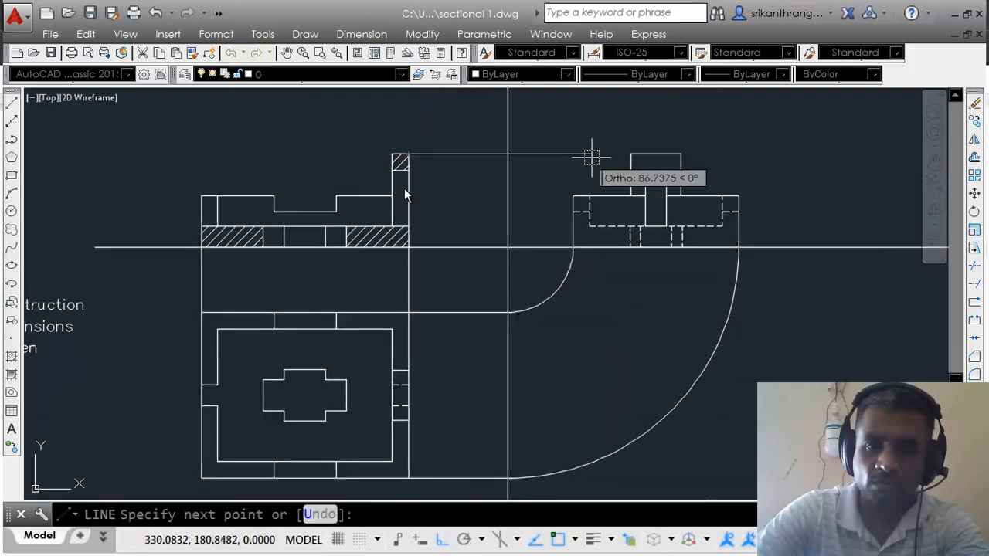
{"action": "left_click", "coordinate": [632, 156]}
{"action": "key", "text": "Return"}
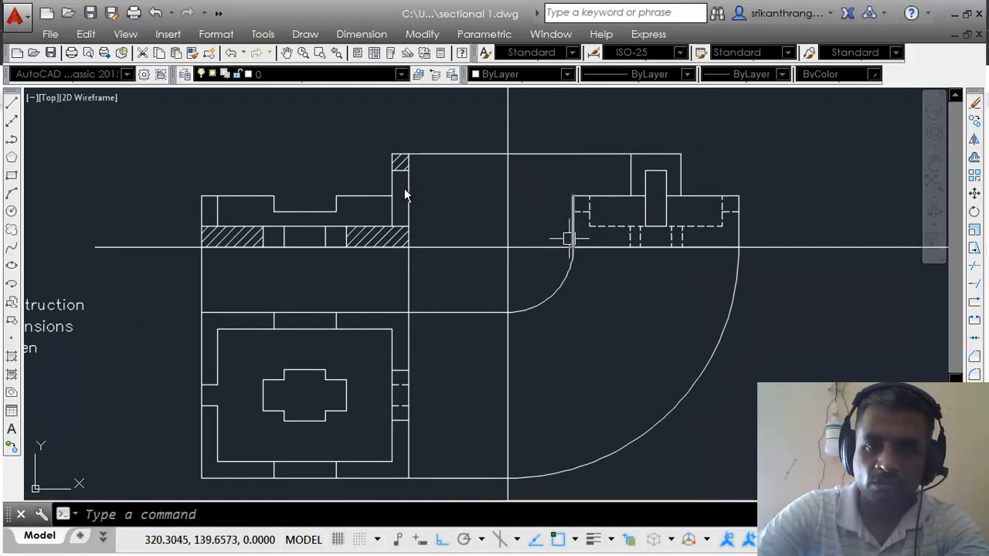
Step: Turn on the lineweight display and inspect the outlines of the sectional front view
{"action": "middle_click_drag", "start_coordinate": [563, 249], "coordinate": [570, 232]}
{"action": "middle_click_drag", "start_coordinate": [548, 286], "coordinate": [557, 288]}
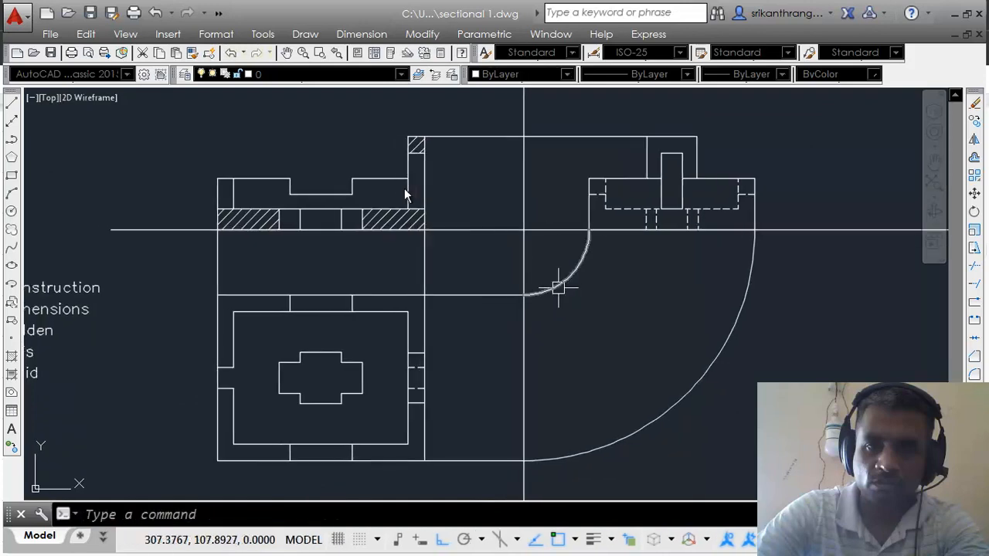
{"action": "middle_click_drag", "start_coordinate": [563, 335], "coordinate": [576, 338]}
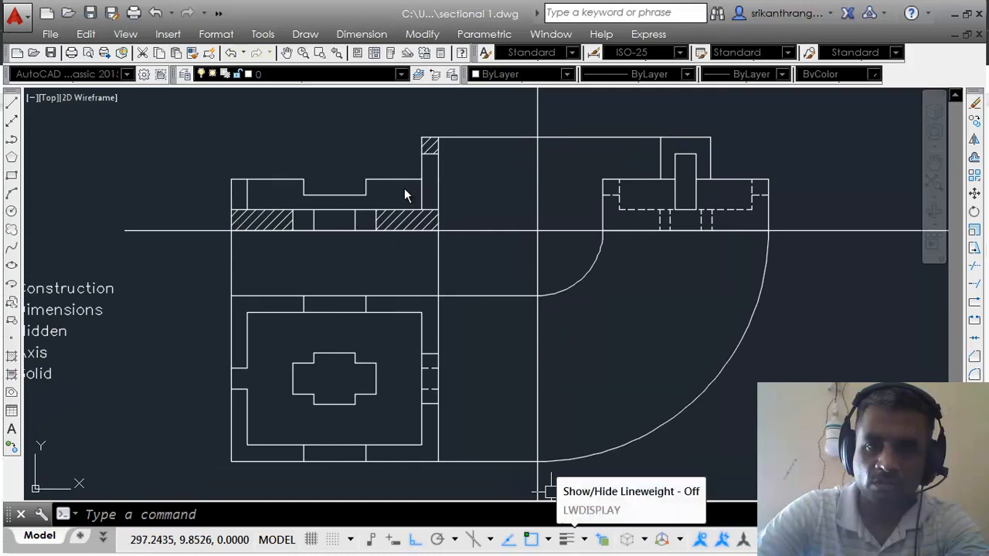
{"action": "left_click", "coordinate": [567, 540]}
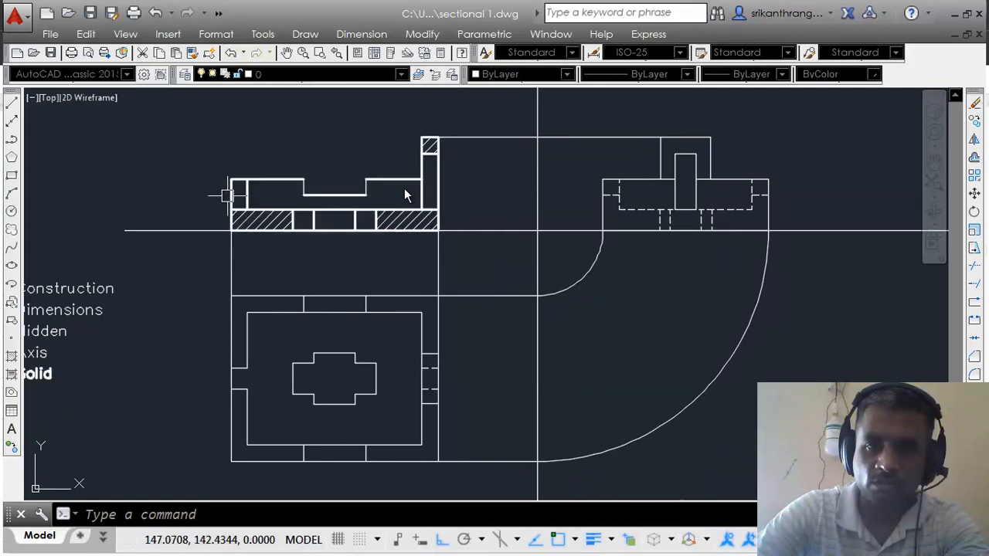
{"action": "scroll", "coordinate": [209, 220], "scroll_direction": "up", "scroll_amount": 4}
{"action": "scroll", "coordinate": [722, 232], "scroll_direction": "down", "scroll_amount": 3}
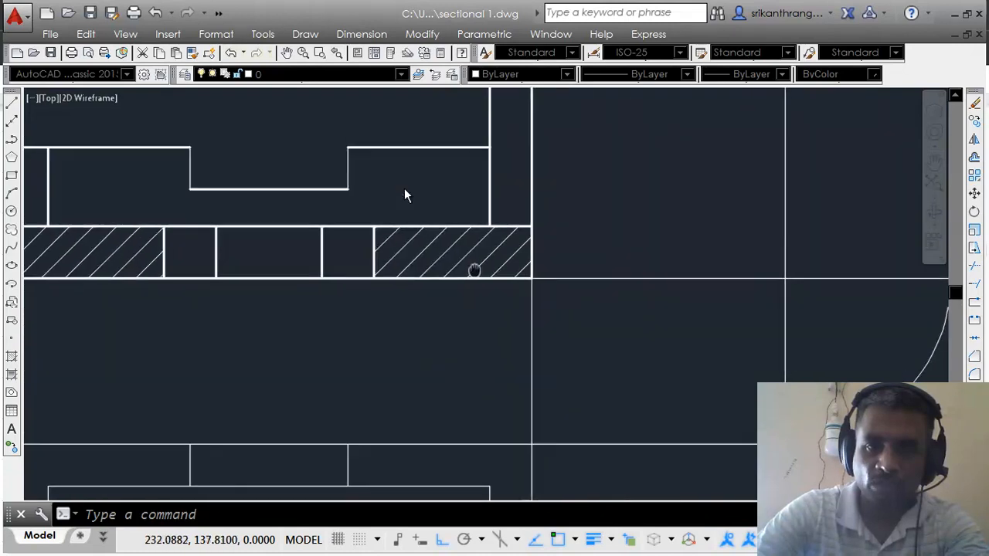
{"action": "middle_click_drag", "start_coordinate": [430, 268], "coordinate": [474, 259]}
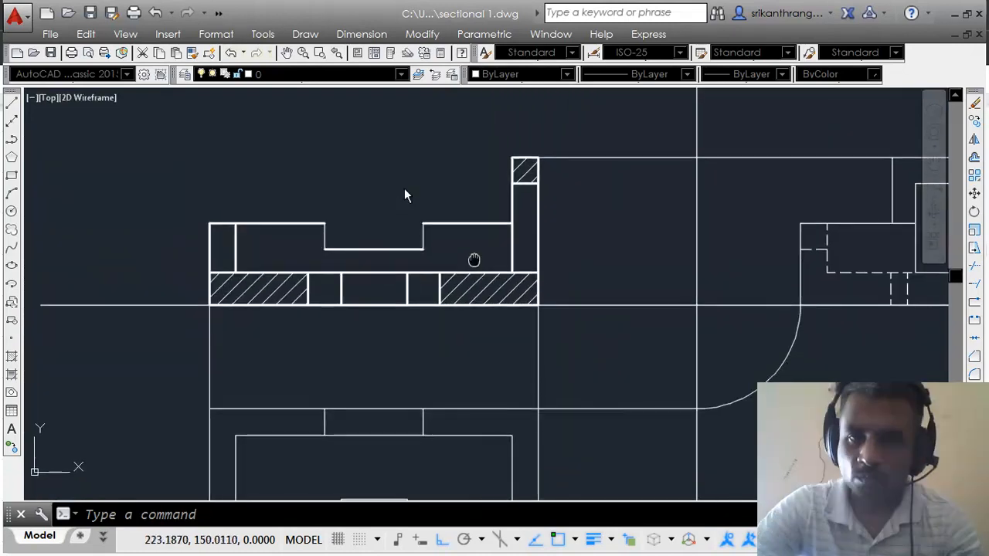
Step: Match the solid outline properties from the front view's upper edge onto the vertical sides of the notch
{"action": "type", "text": "ma"}
{"action": "key", "text": "Return"}
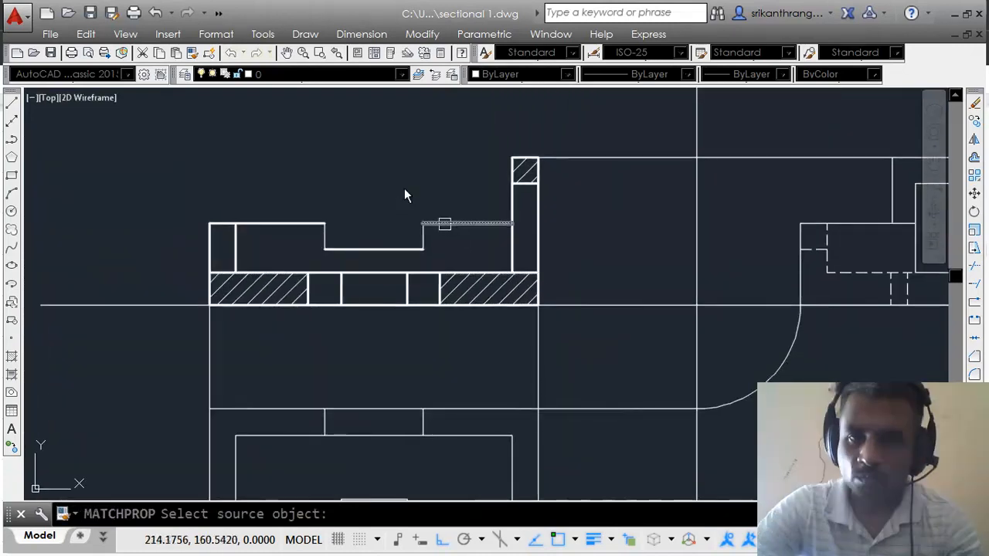
{"action": "left_click", "coordinate": [456, 223]}
{"action": "left_click", "coordinate": [462, 192]}
{"action": "left_click", "coordinate": [264, 256]}
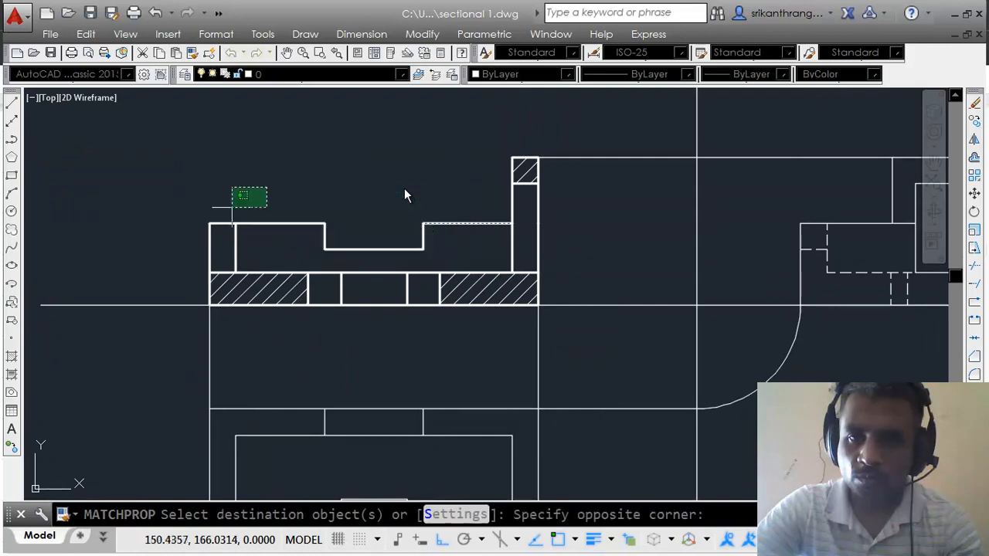
Step: Apply the matched solid outline properties to all lines of the top view
{"action": "mouse_move", "coordinate": [550, 321]}
{"action": "middle_mouse_down"}
{"action": "mouse_move", "coordinate": [591, 275]}
{"action": "mouse_move", "coordinate": [572, 215]}
{"action": "middle_mouse_up"}
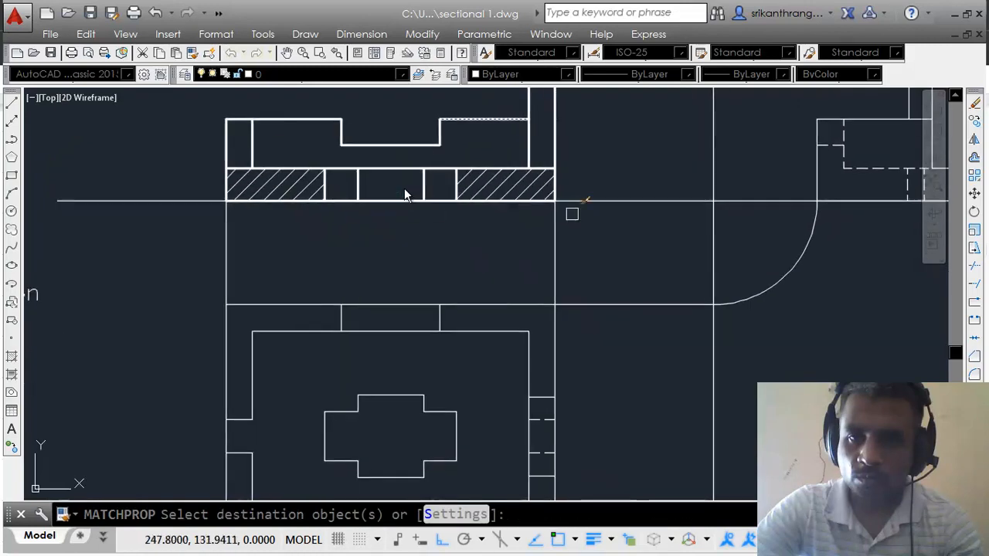
{"action": "scroll", "coordinate": [572, 214], "scroll_direction": "down", "scroll_amount": 2}
{"action": "left_click", "coordinate": [331, 260]}
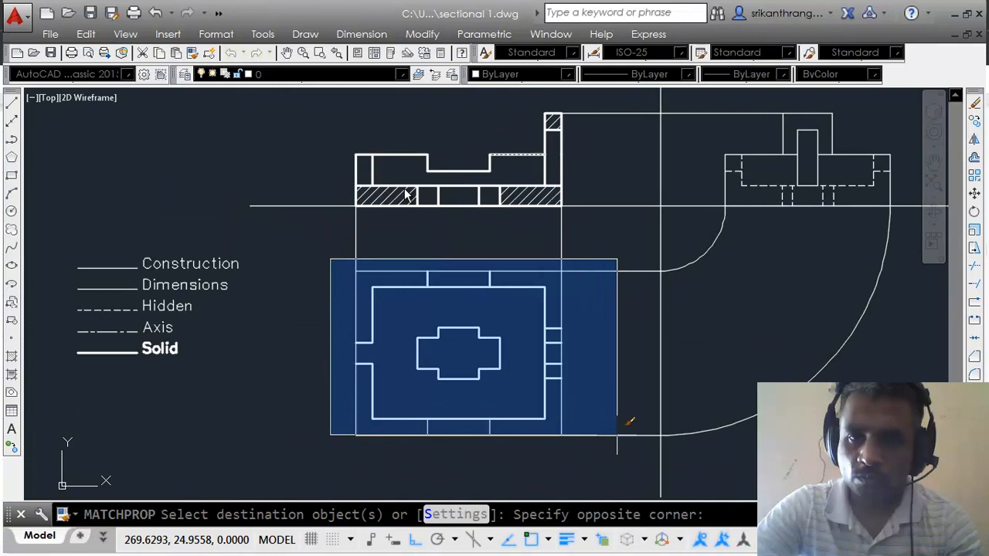
{"action": "left_click", "coordinate": [606, 473]}
{"action": "key", "text": "Return"}
Step: Match the dashed hidden-line properties onto the two inner slot lines in the top view's right wall
{"action": "key", "text": "Return"}
{"action": "left_click", "coordinate": [406, 195]}
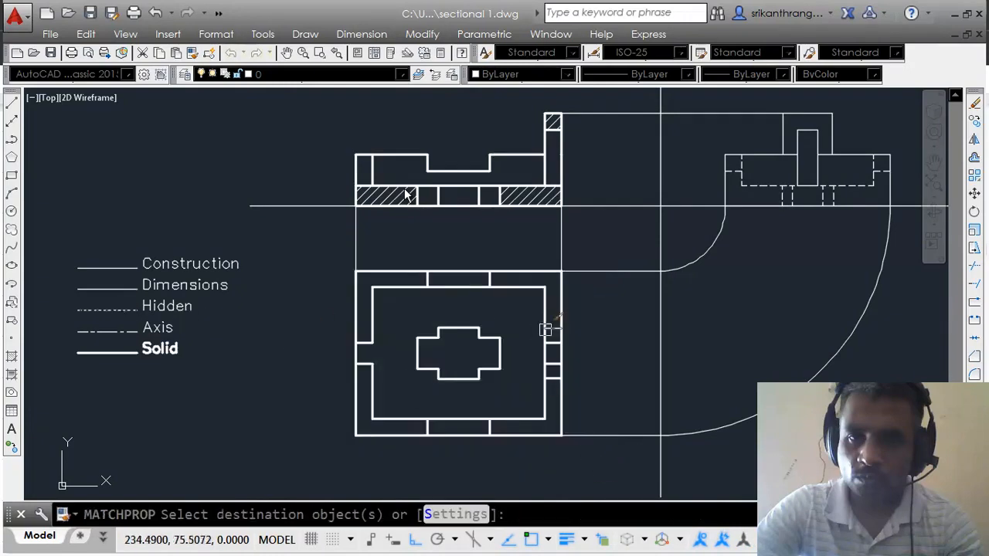
{"action": "scroll", "coordinate": [405, 195], "scroll_direction": "up", "scroll_amount": 3}
{"action": "scroll", "coordinate": [397, 336], "scroll_direction": "down", "scroll_amount": 3}
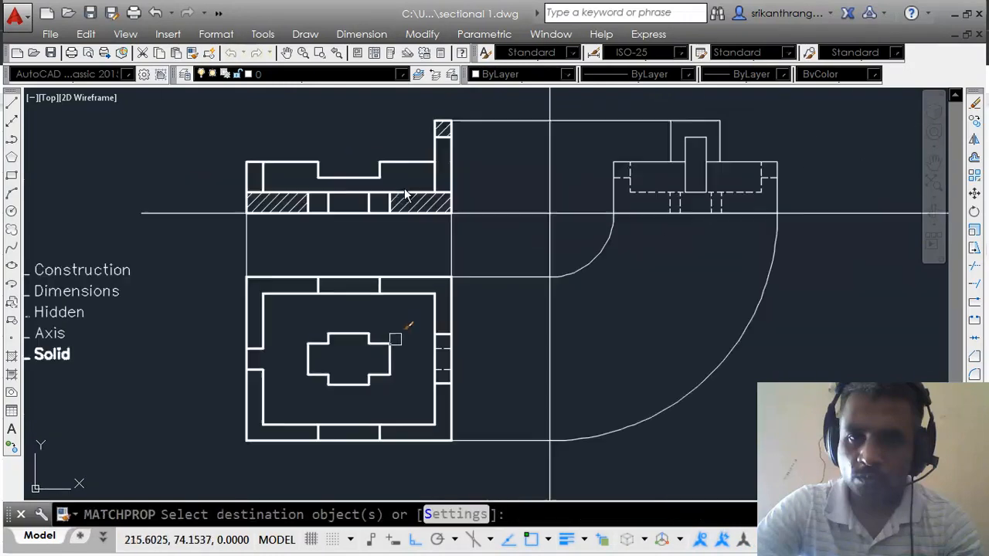
{"action": "key", "text": "Return"}
Step: Match the top view's solid outline properties onto the visible edges of the side view, leaving its hidden lines dashed
{"action": "key", "text": "Return"}
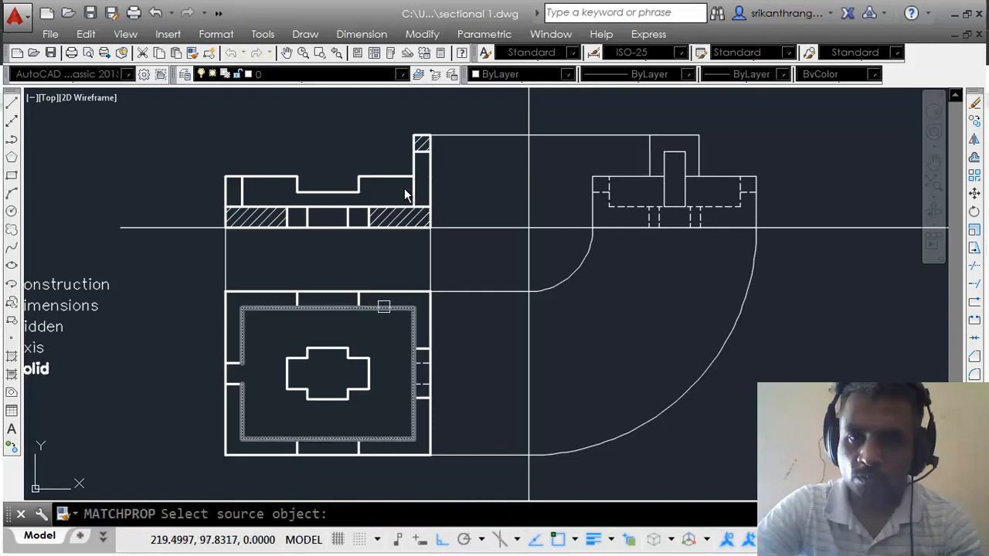
{"action": "left_click", "coordinate": [386, 307]}
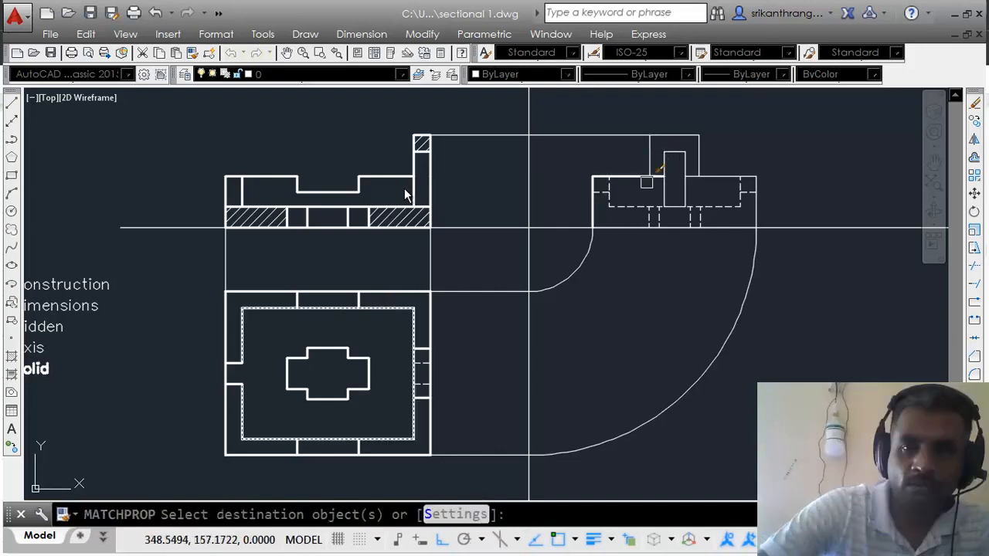
{"action": "scroll", "coordinate": [653, 174], "scroll_direction": "up", "scroll_amount": 3}
{"action": "middle_click_drag", "start_coordinate": [676, 159], "coordinate": [640, 207]}
{"action": "left_click", "coordinate": [771, 138]}
{"action": "left_click", "coordinate": [636, 175]}
{"action": "left_click", "coordinate": [776, 211]}
{"action": "left_click", "coordinate": [748, 234]}
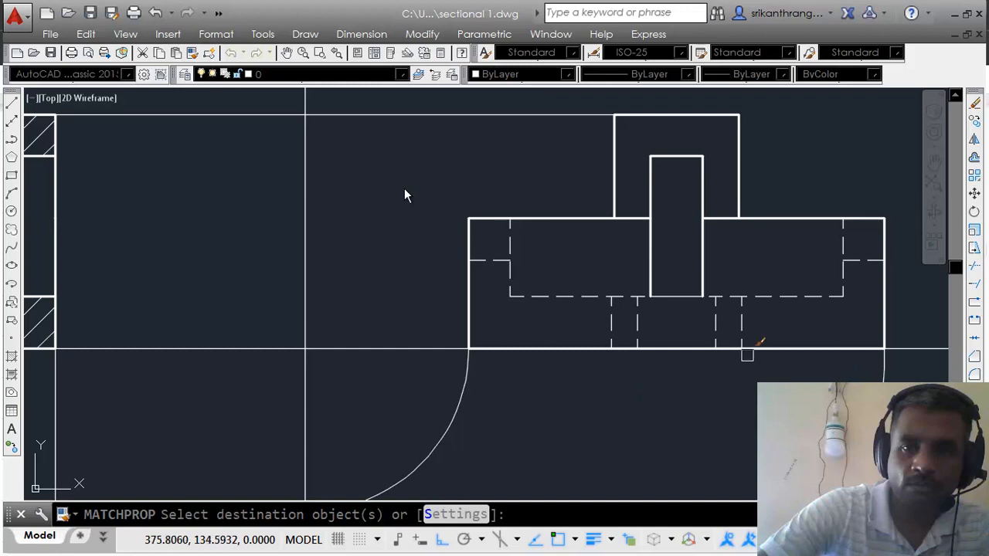
{"action": "scroll", "coordinate": [572, 376], "scroll_direction": "down", "scroll_amount": 2}
{"action": "mouse_move", "coordinate": [696, 409]}
{"action": "middle_mouse_down"}
{"action": "mouse_move", "coordinate": [716, 390]}
{"action": "mouse_move", "coordinate": [664, 224]}
{"action": "mouse_move", "coordinate": [697, 284]}
{"action": "mouse_move", "coordinate": [642, 343]}
{"action": "middle_mouse_up"}
{"action": "key", "text": "Escape"}
{"action": "scroll", "coordinate": [690, 413], "scroll_direction": "down", "scroll_amount": 3}
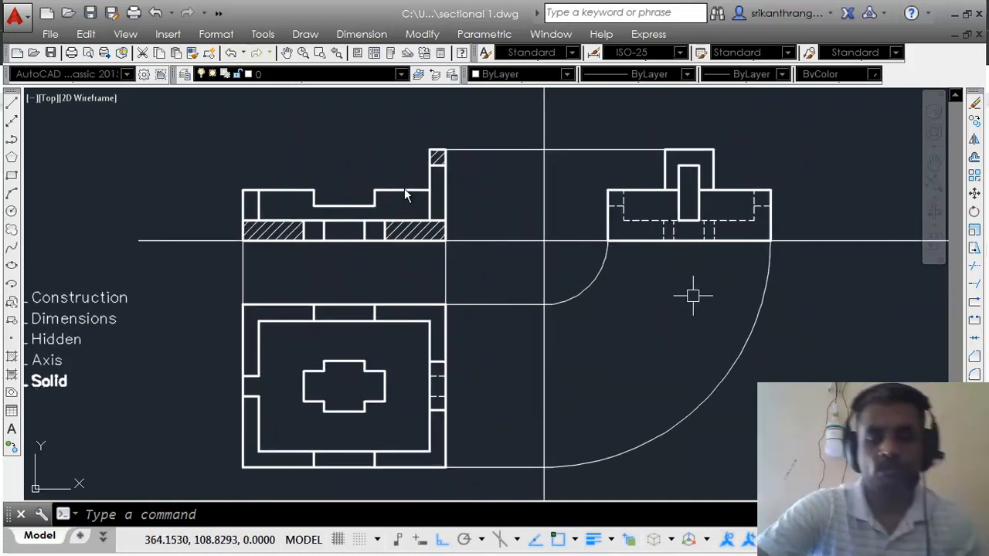
{"action": "middle_click_drag", "start_coordinate": [464, 313], "coordinate": [503, 304]}
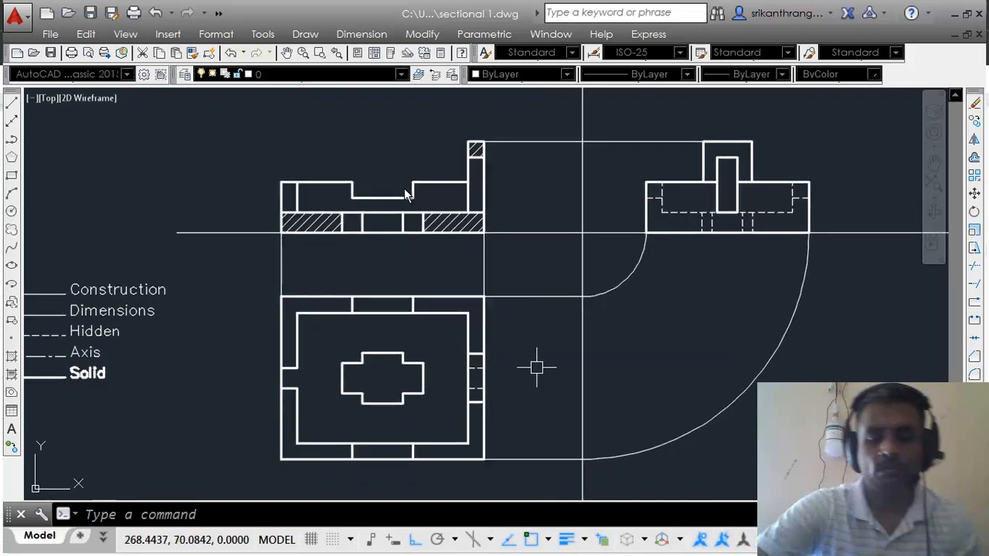
{"action": "key", "text": "alt+n"}
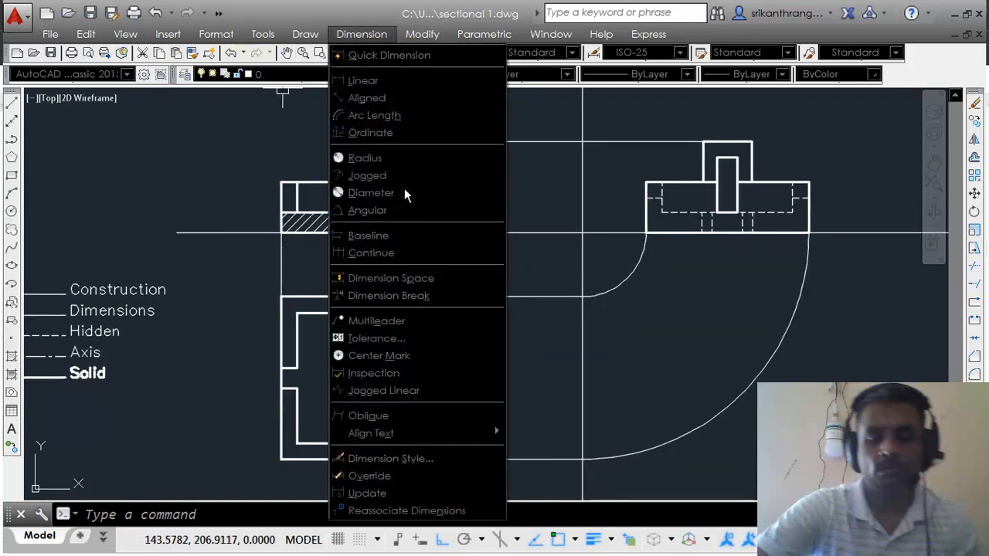
{"action": "left_click", "coordinate": [239, 261]}
{"action": "left_click", "coordinate": [216, 354]}
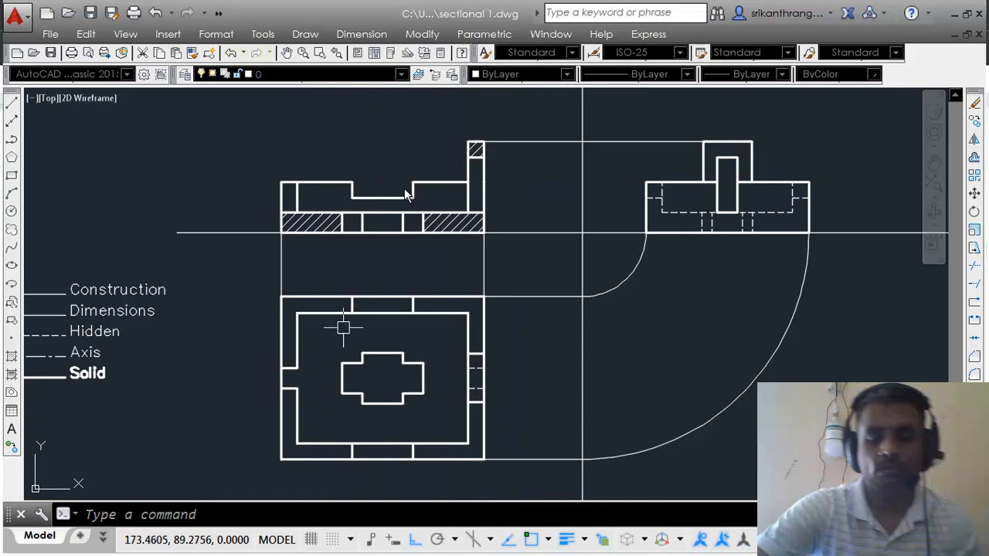
{"action": "middle_click_drag", "start_coordinate": [622, 344], "coordinate": [523, 338]}
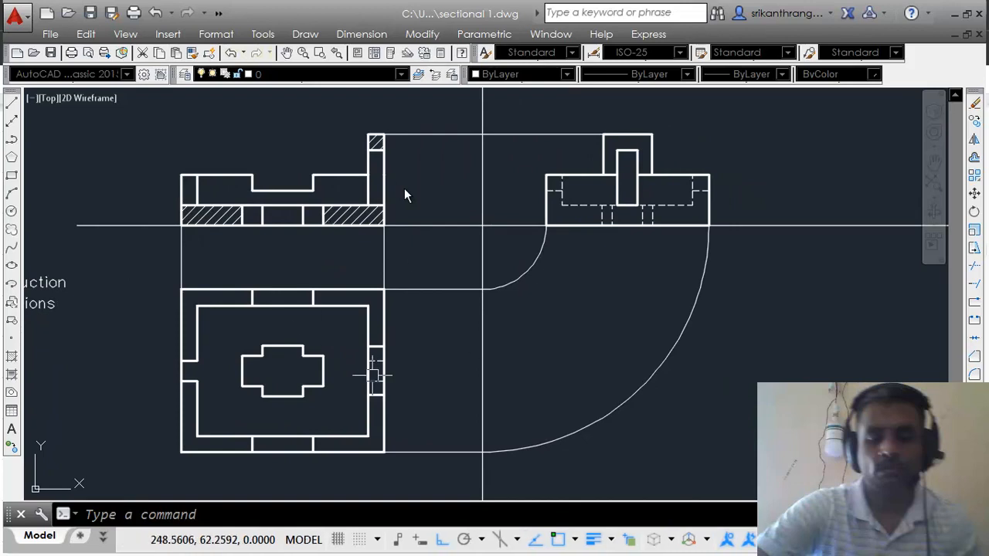
{"action": "middle_click_drag", "start_coordinate": [423, 390], "coordinate": [420, 401]}
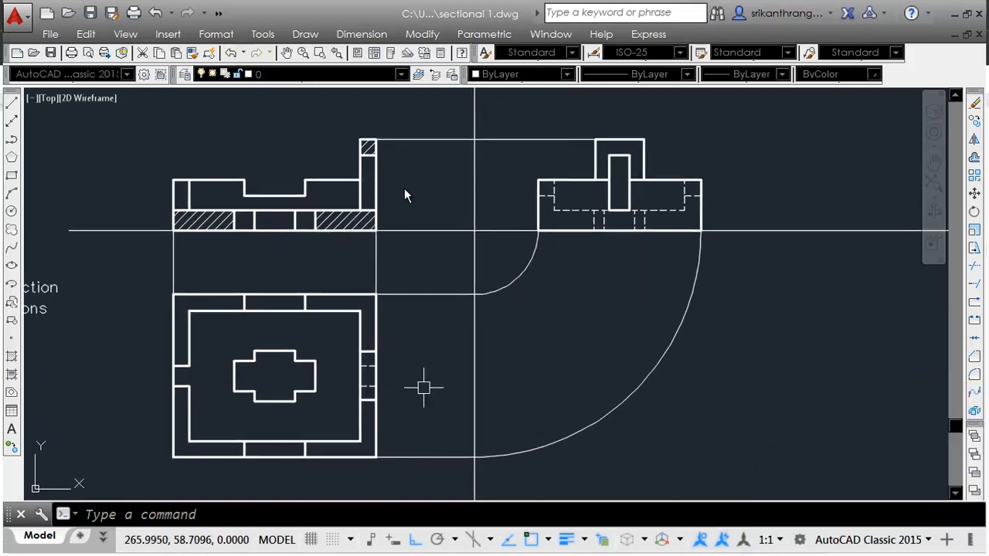
Step: Stretch the front and top views together horizontally toward the vertical reference line, keeping their projection lines attached
{"action": "type", "text": "s"}
{"action": "key", "text": "Return"}
{"action": "left_click", "coordinate": [406, 116]}
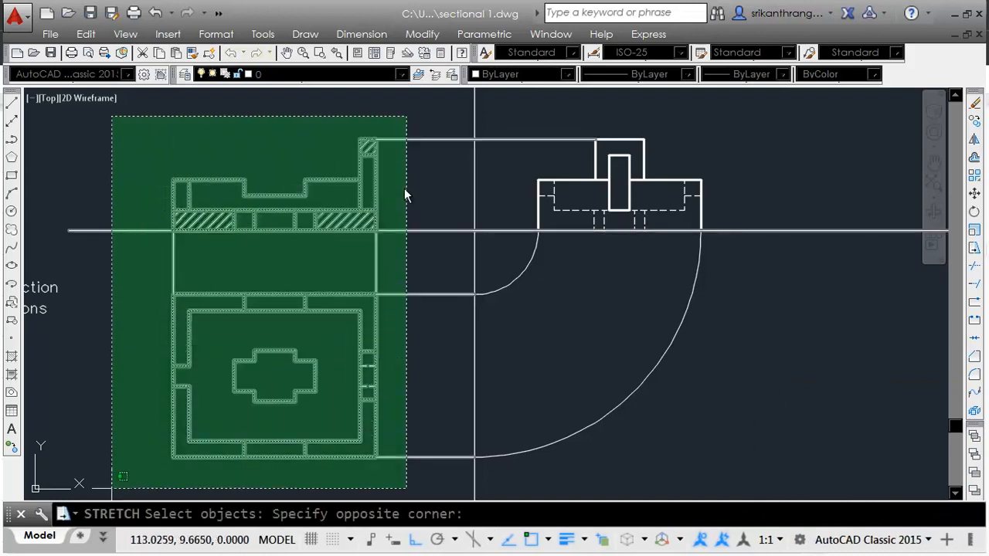
{"action": "left_click", "coordinate": [128, 492]}
{"action": "key", "text": "Return"}
{"action": "left_click", "coordinate": [93, 437]}
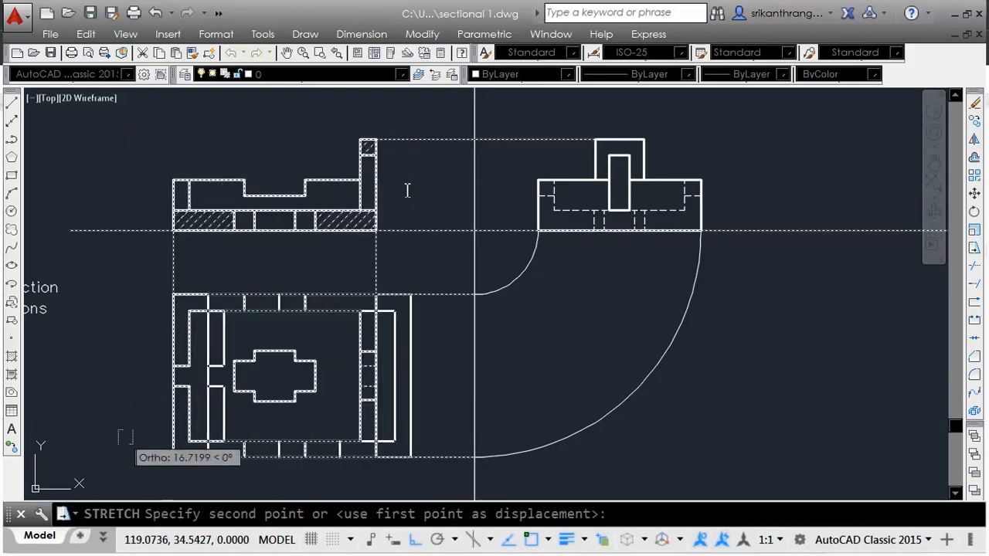
{"action": "left_click", "coordinate": [129, 438]}
Step: Shorten the left end of the horizontal reference line with Stretch so it ends just outside the front view
{"action": "key", "text": "Return"}
{"action": "left_click", "coordinate": [90, 195]}
{"action": "left_click", "coordinate": [54, 247]}
{"action": "key", "text": "Return"}
{"action": "left_click", "coordinate": [86, 377]}
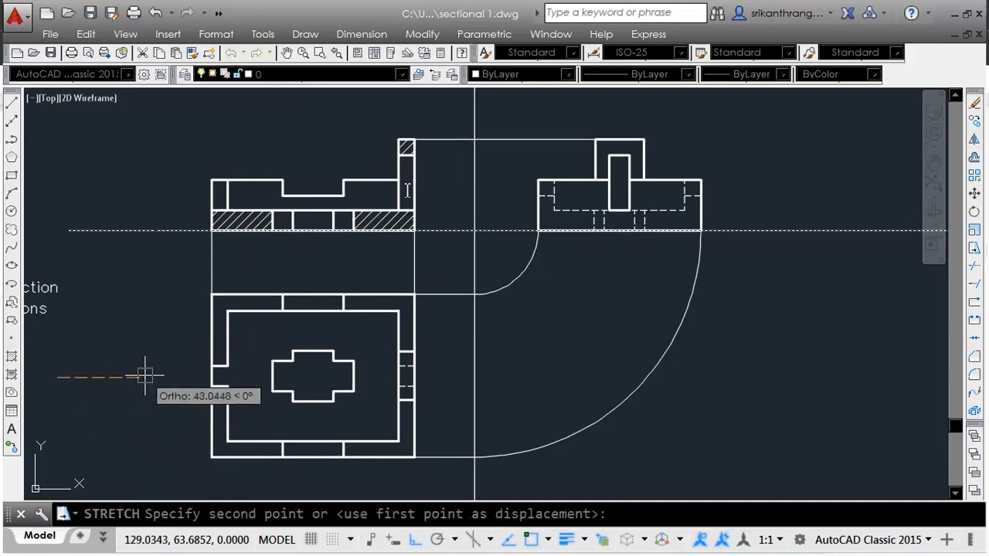
{"action": "left_click", "coordinate": [153, 377]}
Step: Shorten the right end of the horizontal reference line with Stretch so it ends slightly beyond the side view
{"action": "middle_click_drag", "start_coordinate": [657, 353], "coordinate": [408, 409]}
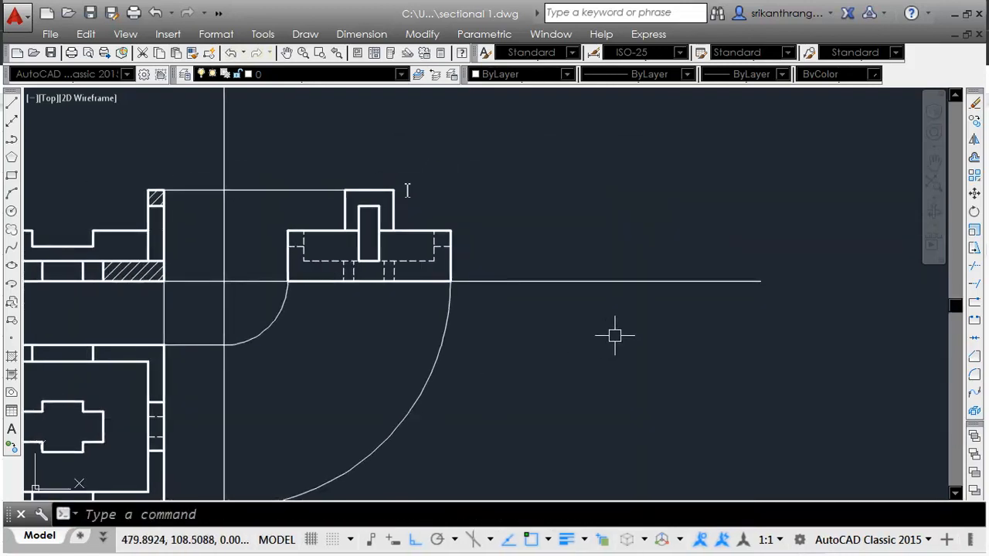
{"action": "key", "text": "Return"}
{"action": "left_click", "coordinate": [800, 223]}
{"action": "left_click", "coordinate": [720, 313]}
{"action": "key", "text": "Return"}
{"action": "left_click", "coordinate": [761, 334]}
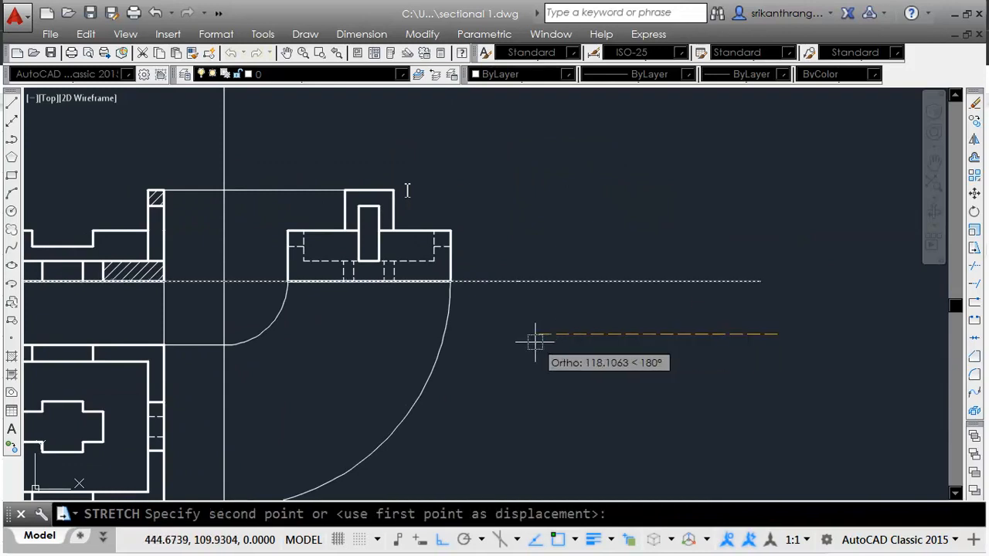
{"action": "left_click", "coordinate": [507, 343]}
Step: Shorten the upper end of the vertical reference line with Stretch, bringing it down to just above the views
{"action": "middle_click_drag", "start_coordinate": [386, 283], "coordinate": [523, 368]}
{"action": "key", "text": "Return"}
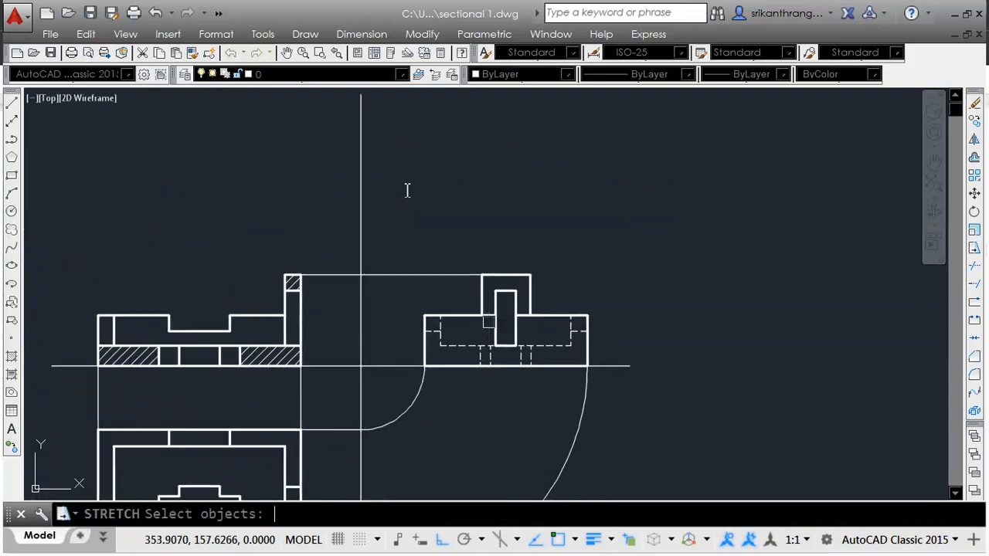
{"action": "middle_click_drag", "start_coordinate": [442, 203], "coordinate": [442, 274]}
{"action": "left_click", "coordinate": [411, 140]}
{"action": "left_click", "coordinate": [334, 207]}
{"action": "key", "text": "Return"}
{"action": "left_click", "coordinate": [471, 151]}
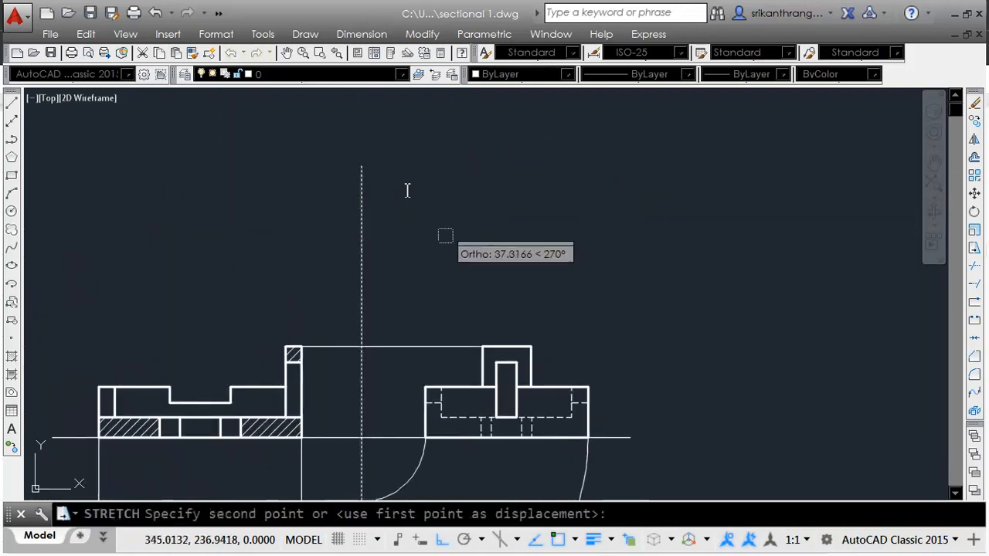
{"action": "left_click", "coordinate": [446, 290]}
Step: Shorten the lower end of the vertical reference line slightly with Stretch, keeping it just below the top view
{"action": "middle_click_drag", "start_coordinate": [482, 437], "coordinate": [614, 168]}
{"action": "key", "text": "Return"}
{"action": "left_click", "coordinate": [530, 466]}
{"action": "left_click", "coordinate": [432, 426]}
{"action": "key", "text": "Return"}
{"action": "left_click", "coordinate": [620, 461]}
{"action": "left_click", "coordinate": [621, 442]}
{"action": "scroll", "coordinate": [680, 332], "scroll_direction": "down", "scroll_amount": 3}
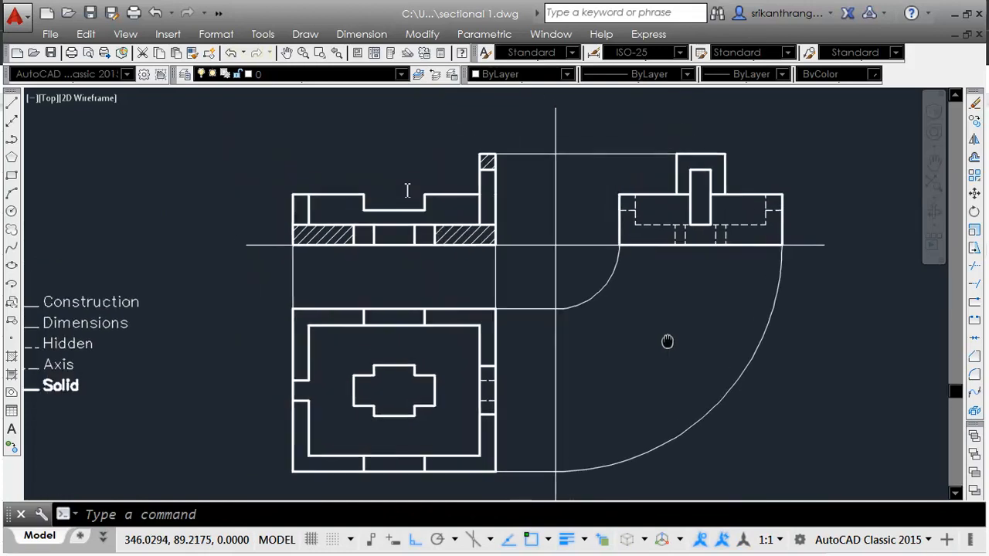
{"action": "mouse_move", "coordinate": [722, 337]}
{"action": "middle_mouse_down"}
{"action": "mouse_move", "coordinate": [673, 315]}
{"action": "mouse_move", "coordinate": [831, 342]}
{"action": "mouse_move", "coordinate": [783, 345]}
{"action": "middle_mouse_up"}
{"action": "scroll", "coordinate": [673, 315], "scroll_direction": "up", "scroll_amount": 2}
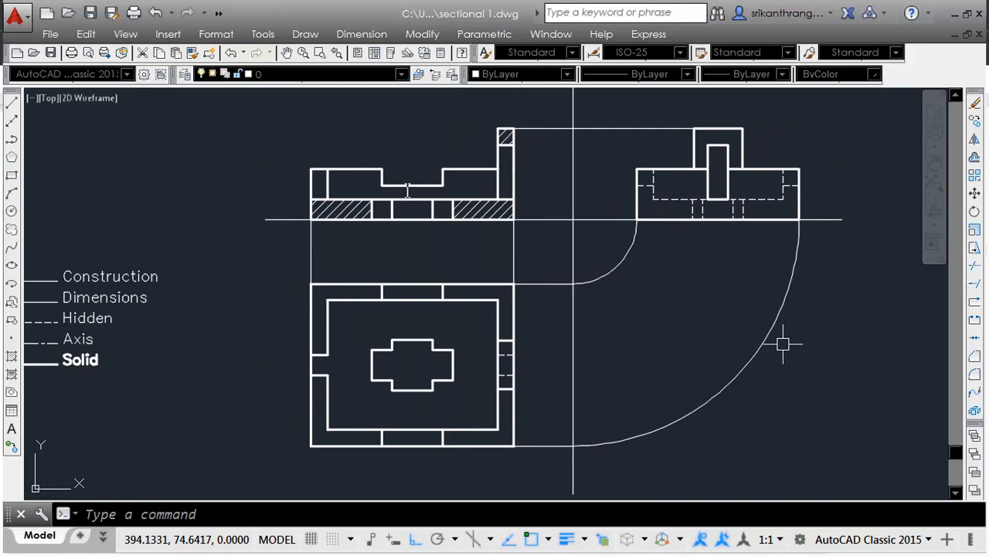
{"action": "middle_click_drag", "start_coordinate": [782, 345], "coordinate": [775, 352]}
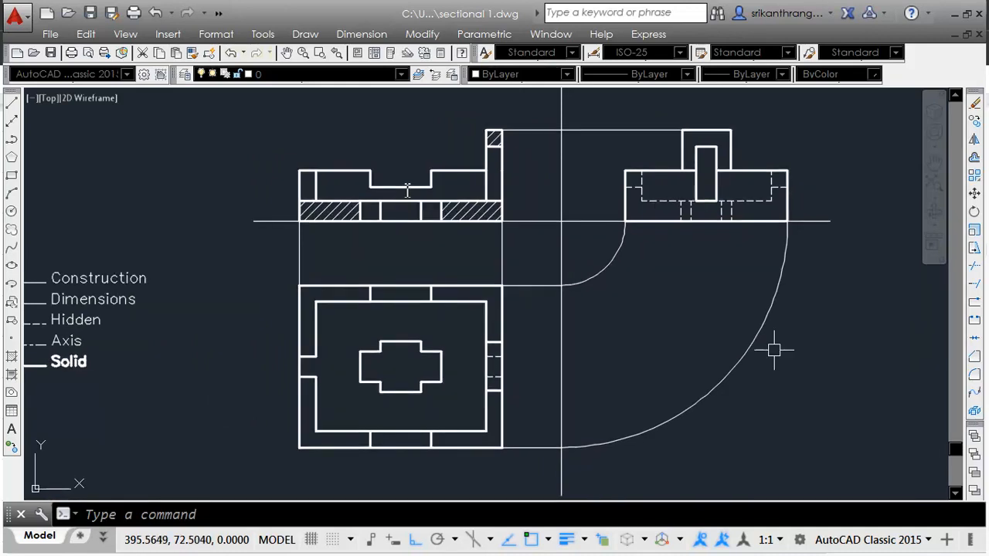